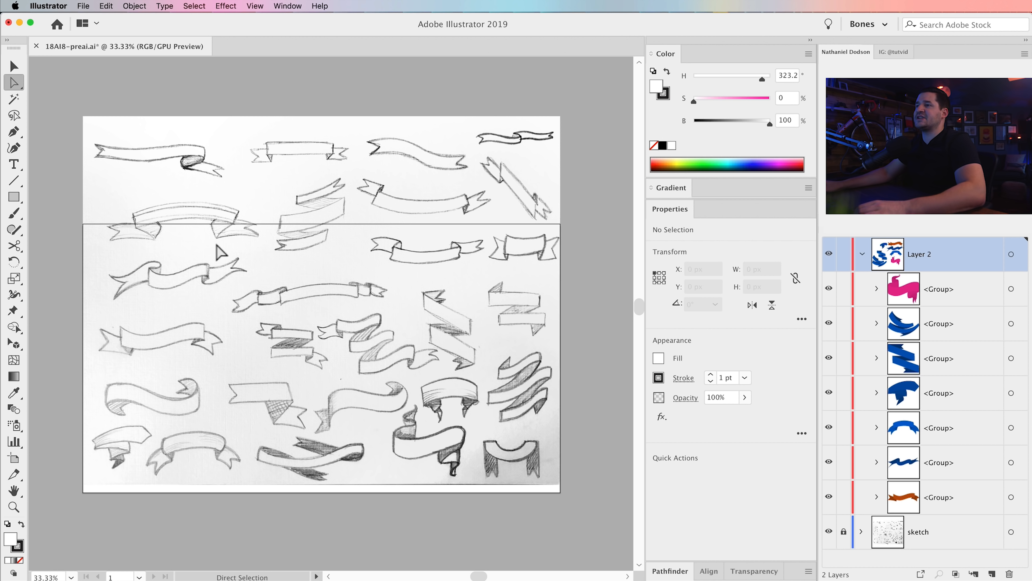
# Step: Create a new 2560 x 1440 px document in RGB color with 72 ppi raster effects
pyautogui.click(89, 7)
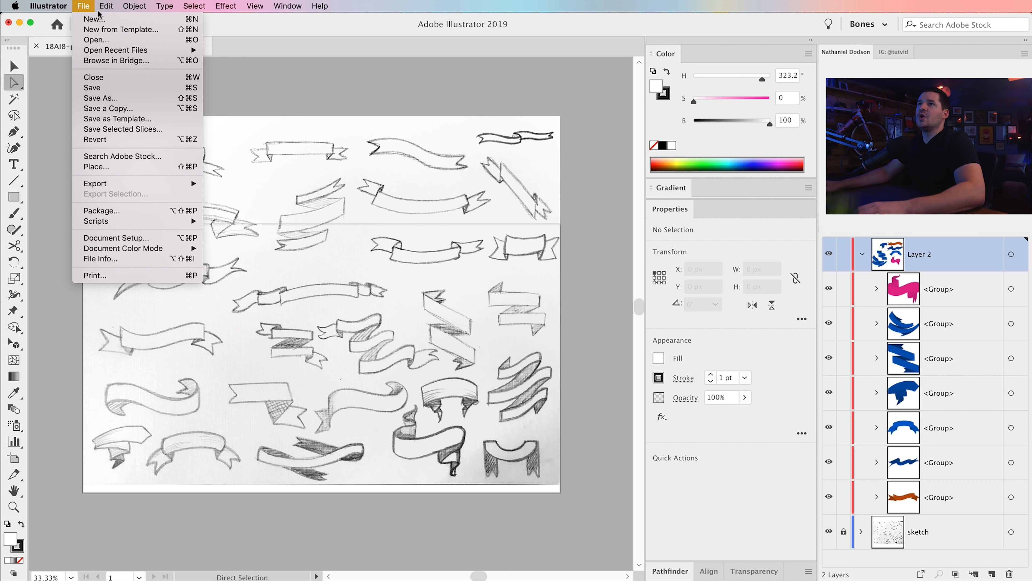
pyautogui.click(88, 19)
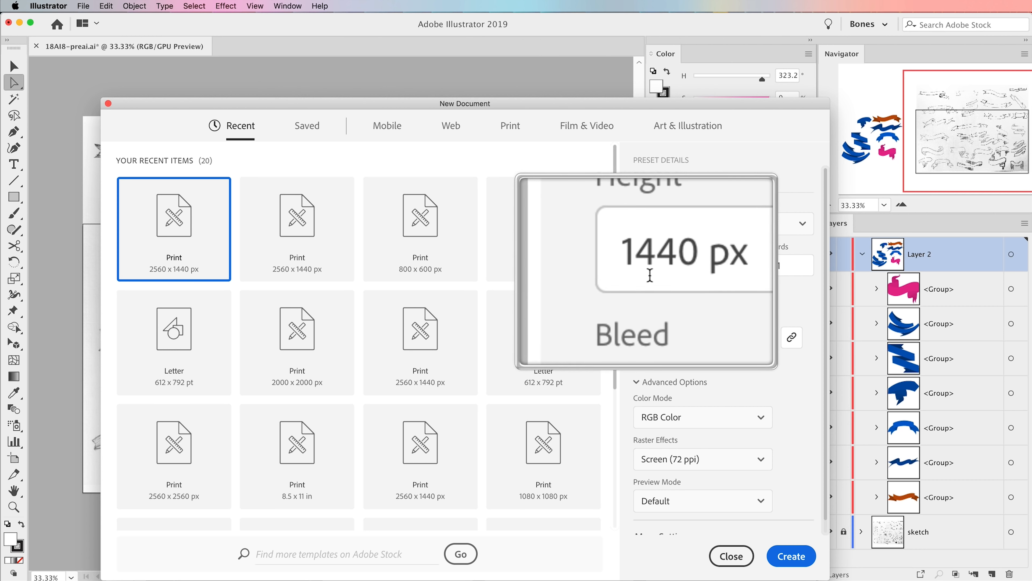
pyautogui.click(792, 555)
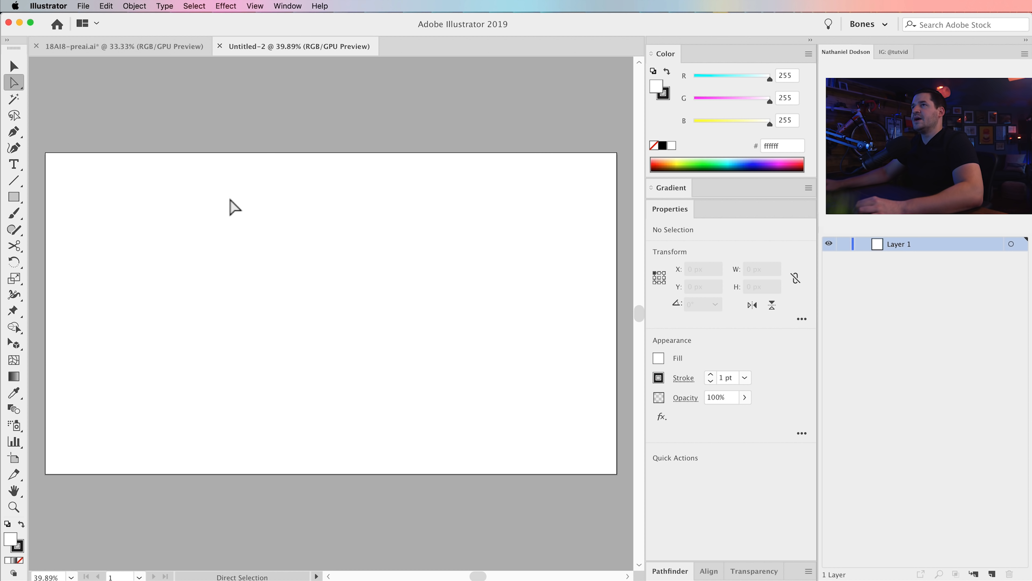
# Step: Switch to Finder and place the 18AI8-base-sketch.jpg image in the new document
pyautogui.press('super+Tab')
pyautogui.press('super+Tab')
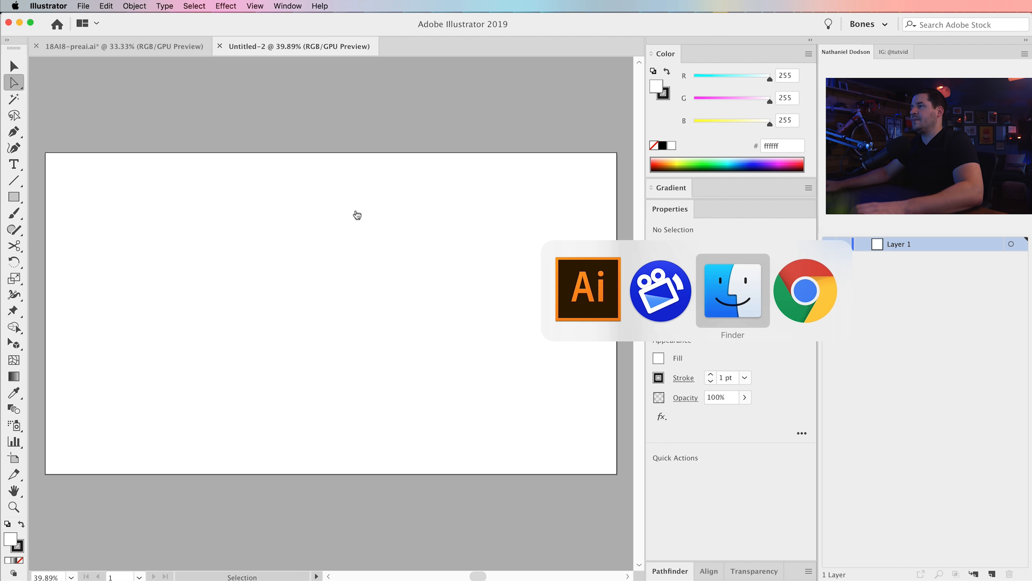
pyautogui.click(359, 243)
pyautogui.moveTo(403, 154); pyautogui.dragTo(563, 159)
pyautogui.moveTo(488, 266)
pyautogui.mouseDown()
pyautogui.moveTo(325, 277)
pyautogui.moveTo(373, 348)
pyautogui.mouseUp()
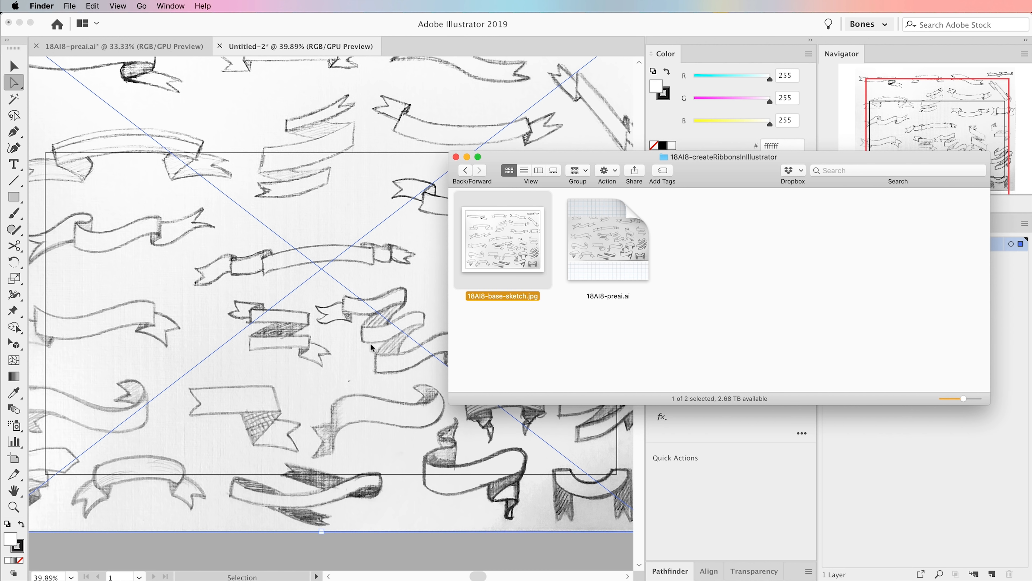
pyautogui.click(372, 348)
# Step: Scale the sketch image down to about 1831 x 1413 px so it fits within the artboard's height
pyautogui.press('super+minus')
pyautogui.press('super+minus')
pyautogui.press('super+minus')
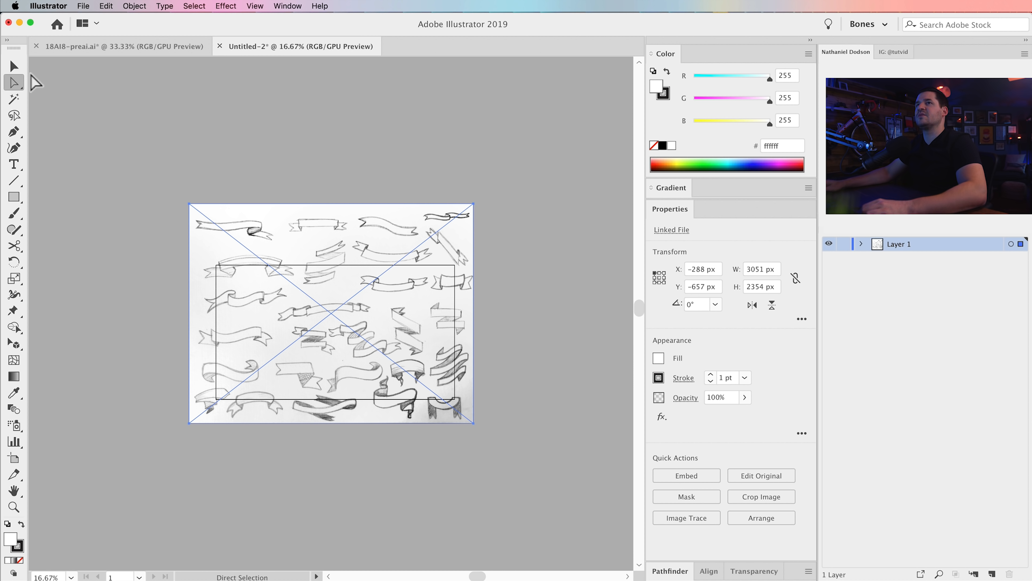
pyautogui.click(13, 66)
pyautogui.moveTo(474, 204); pyautogui.dragTo(357, 303)
pyautogui.click(366, 309)
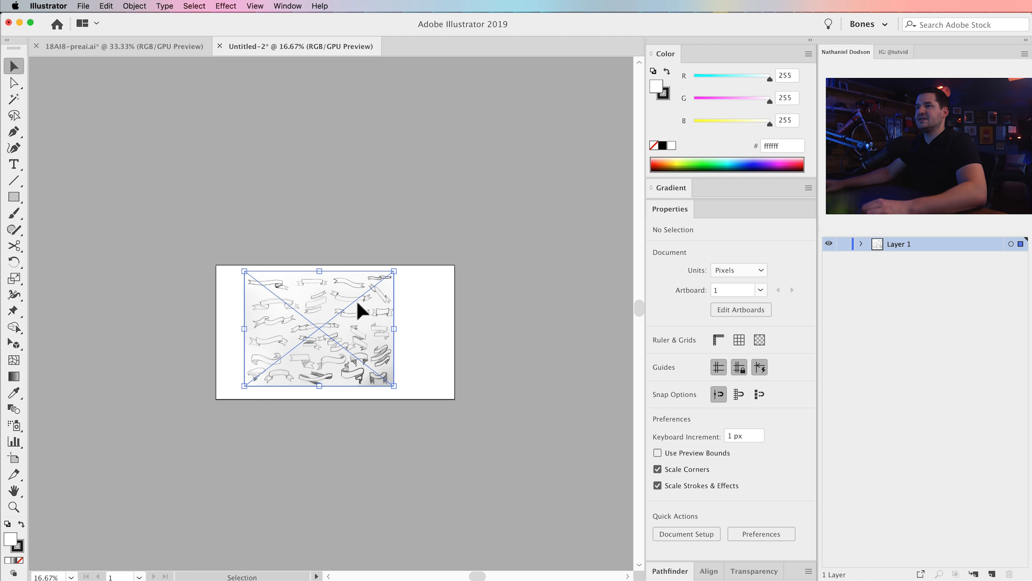
pyautogui.moveTo(394, 386); pyautogui.dragTo(378, 338)
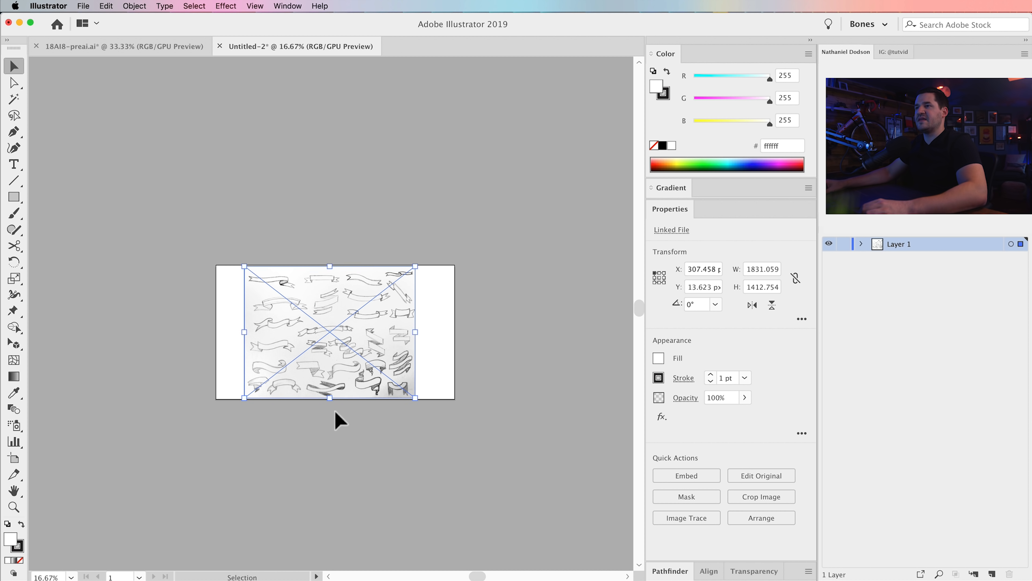
pyautogui.click(339, 419)
# Step: Set up the Rectangle tool with no stroke and a magenta ff00ca fill
pyautogui.press('z')
pyautogui.click(362, 354)
pyautogui.click(422, 323)
pyautogui.moveTo(423, 323); pyautogui.dragTo(458, 324)
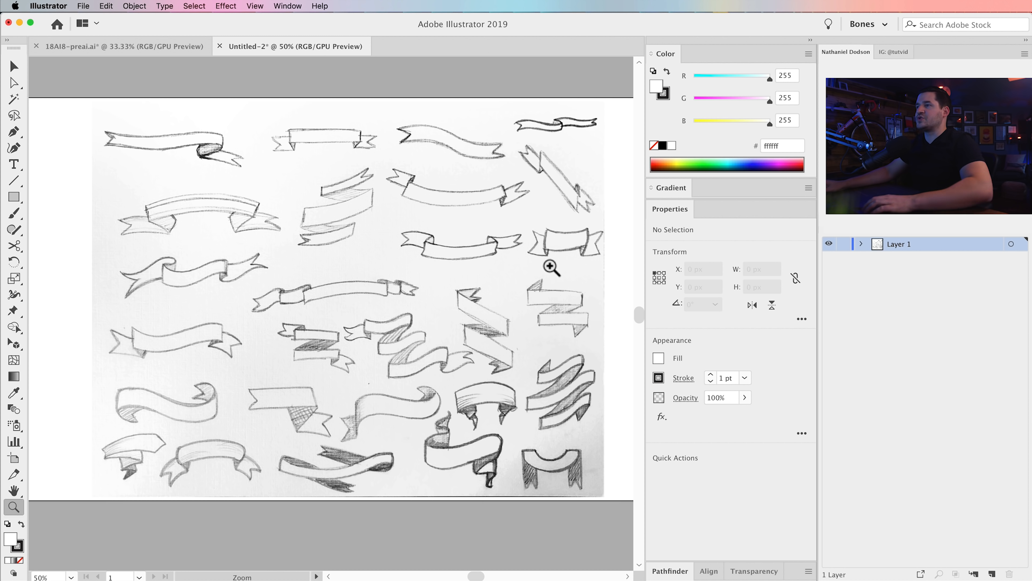
pyautogui.press('space')
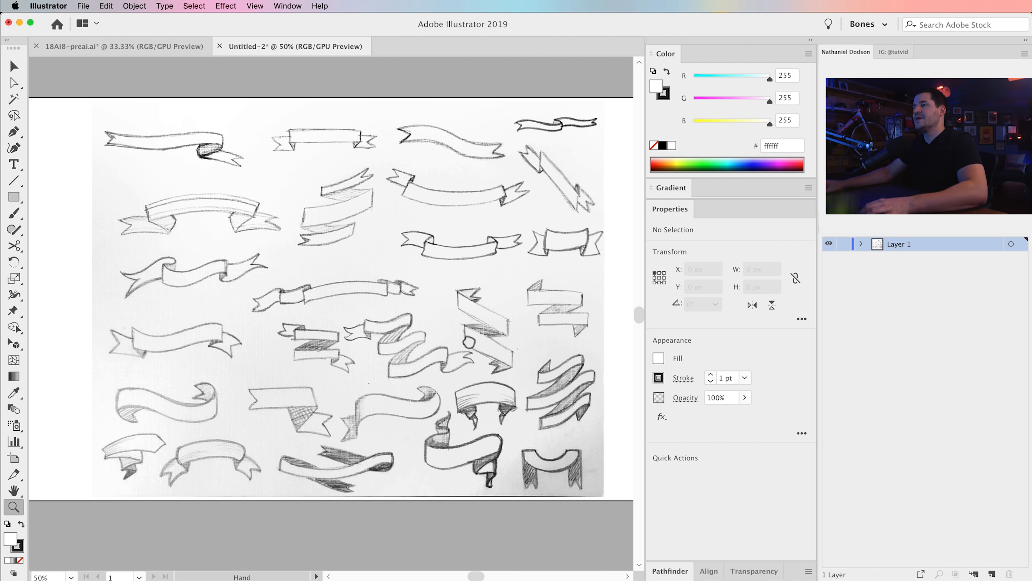
pyautogui.moveTo(469, 339); pyautogui.dragTo(396, 339)
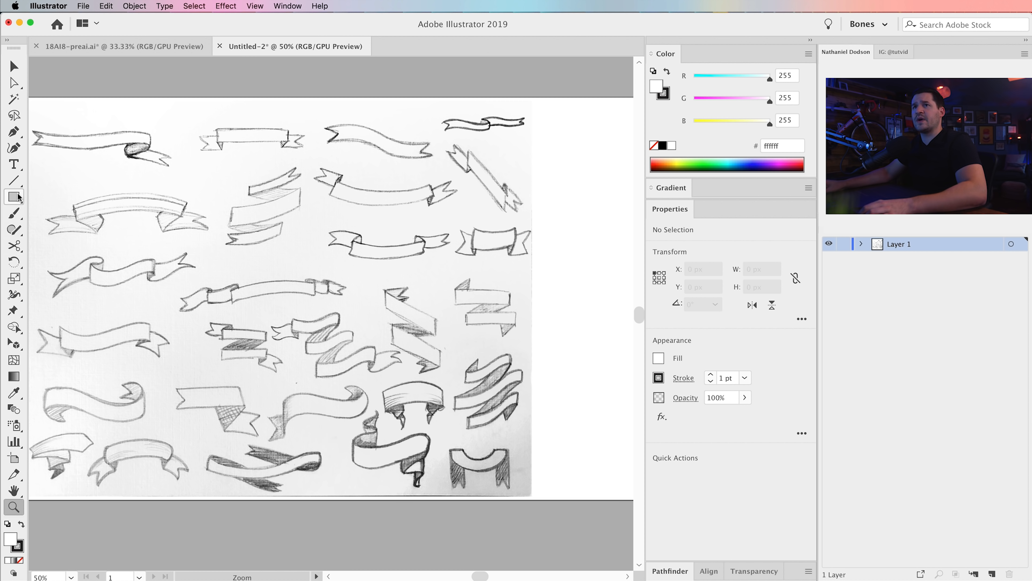
pyautogui.moveTo(12, 199); pyautogui.dragTo(61, 199)
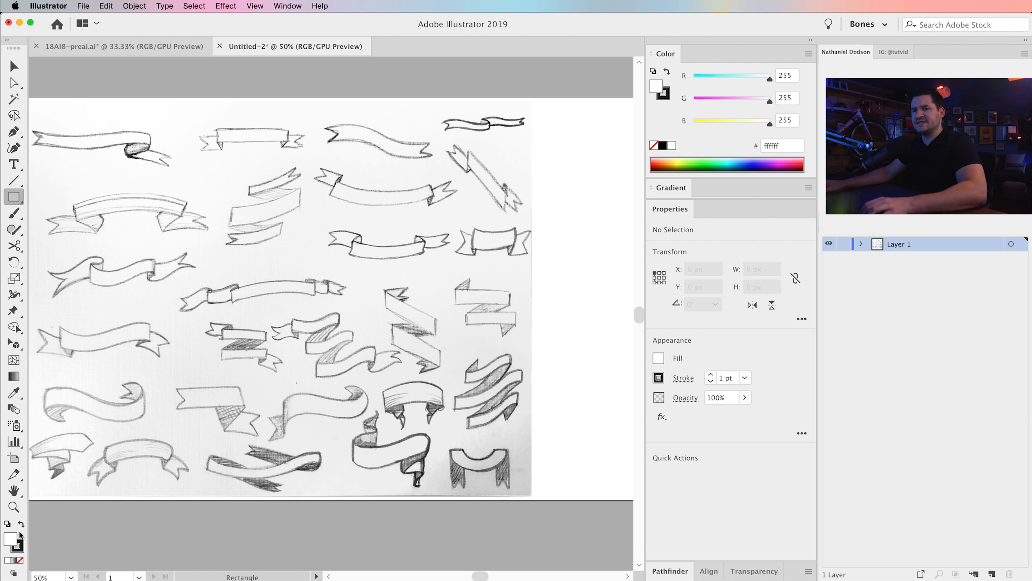
pyautogui.click(19, 548)
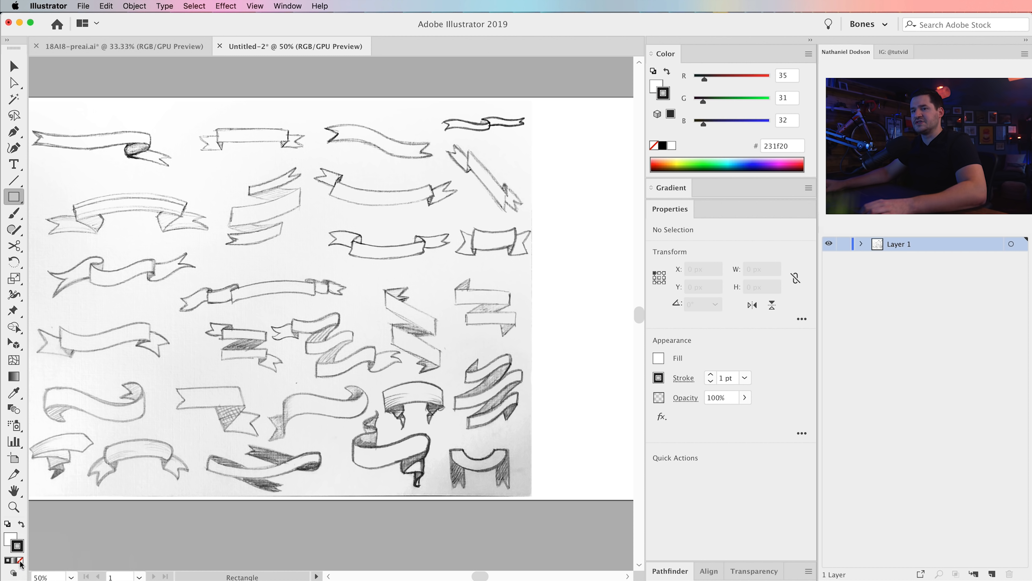
pyautogui.click(19, 560)
pyautogui.click(8, 536)
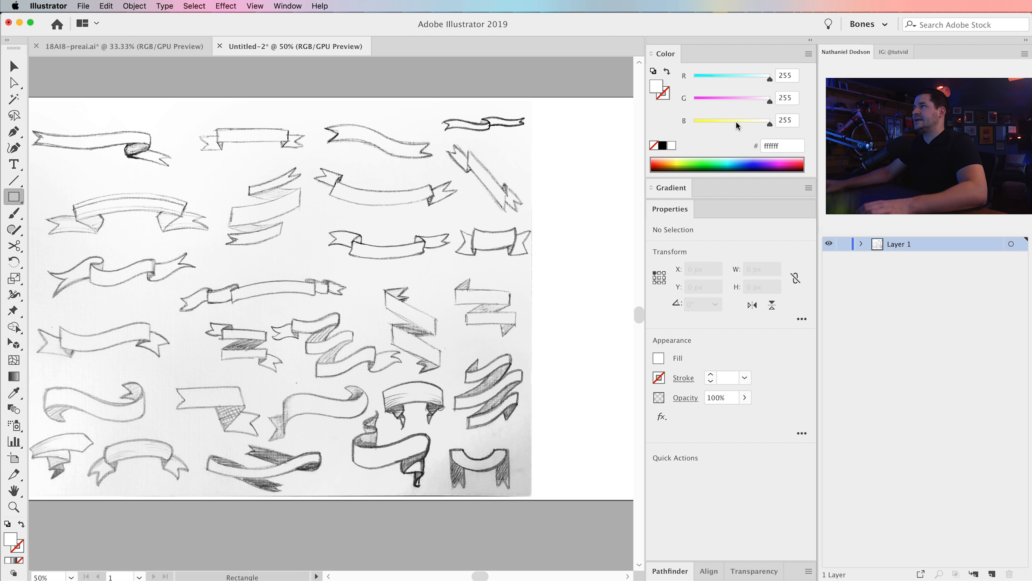
pyautogui.moveTo(769, 101); pyautogui.dragTo(682, 100)
pyautogui.moveTo(769, 123); pyautogui.dragTo(752, 120)
pyautogui.moveTo(461, 260); pyautogui.dragTo(339, 242)
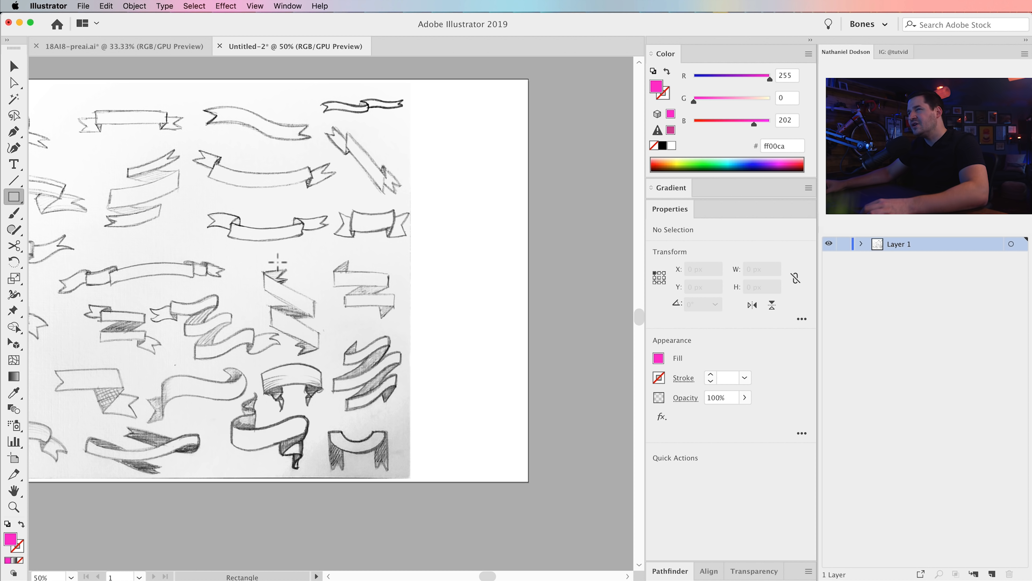
pyautogui.moveTo(258, 273)
pyautogui.mouseDown()
pyautogui.moveTo(346, 293)
pyautogui.moveTo(311, 280)
pyautogui.moveTo(319, 293)
pyautogui.moveTo(384, 289)
pyautogui.mouseUp()
pyautogui.press('v')
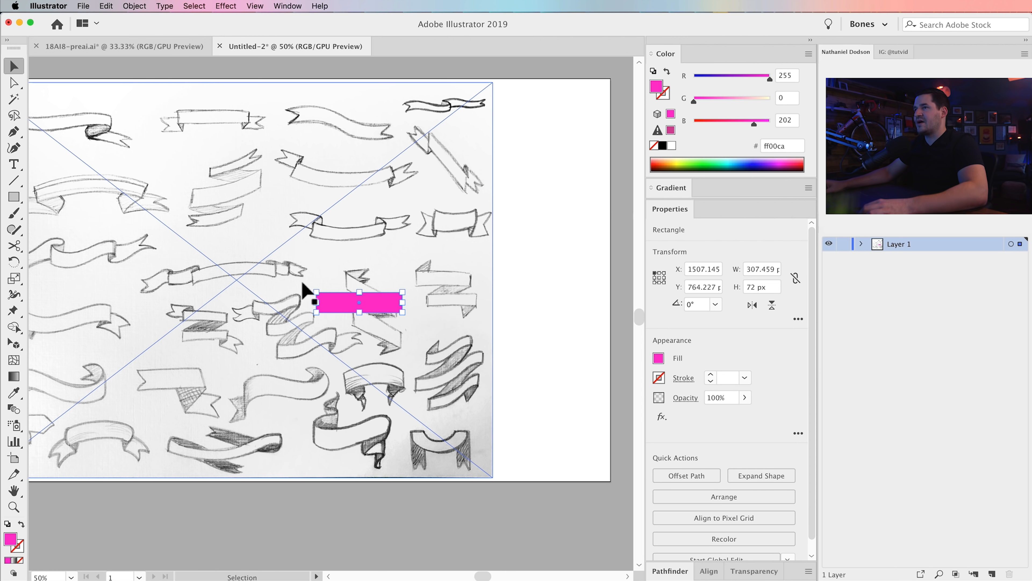
pyautogui.press('Delete')
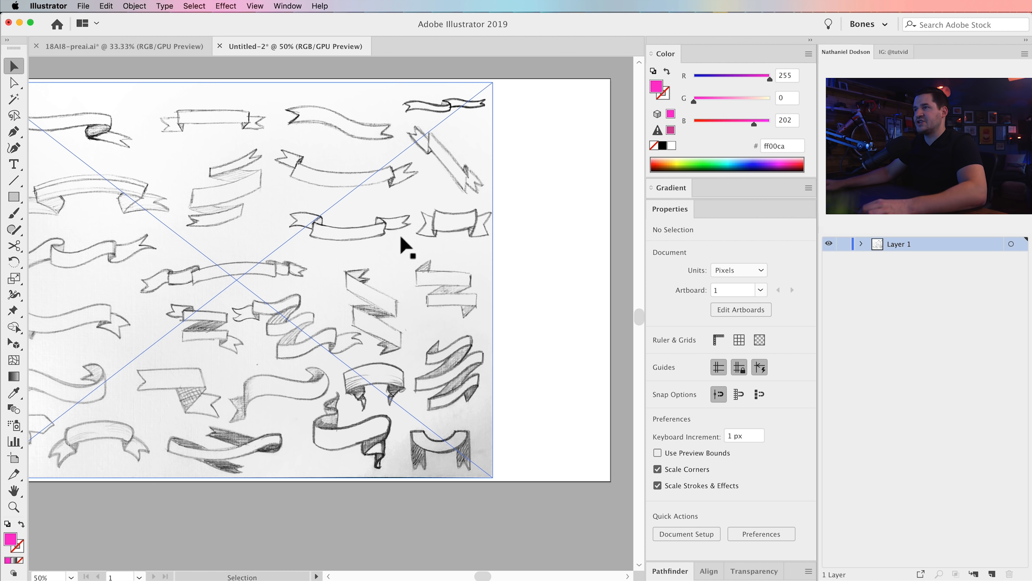
# Step: Rename Layer 1 to Sketch
pyautogui.doubleClick(899, 244)
pyautogui.write('Sketch')
pyautogui.press('Return')
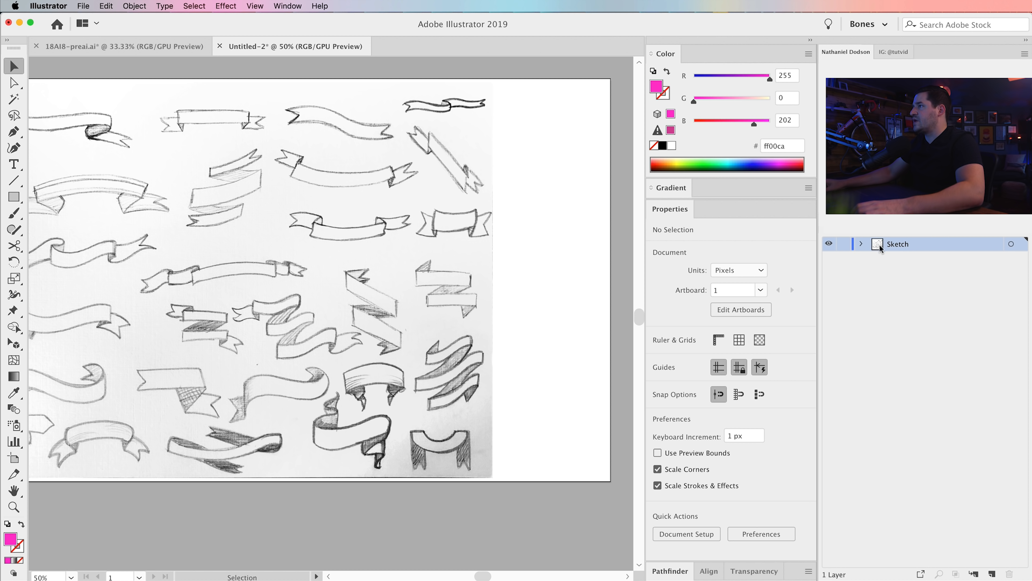
# Step: Lock the Sketch layer and add a new layer above it named Ribbons
pyautogui.click(991, 573)
pyautogui.doubleClick(899, 244)
pyautogui.write('Ribbons')
pyautogui.press('Return')
# Step: Draw a magenta rectangle about 411 x 82 px on the Ribbons layer
pyautogui.click(13, 196)
pyautogui.moveTo(309, 246); pyautogui.dragTo(393, 233)
pyautogui.press('v')
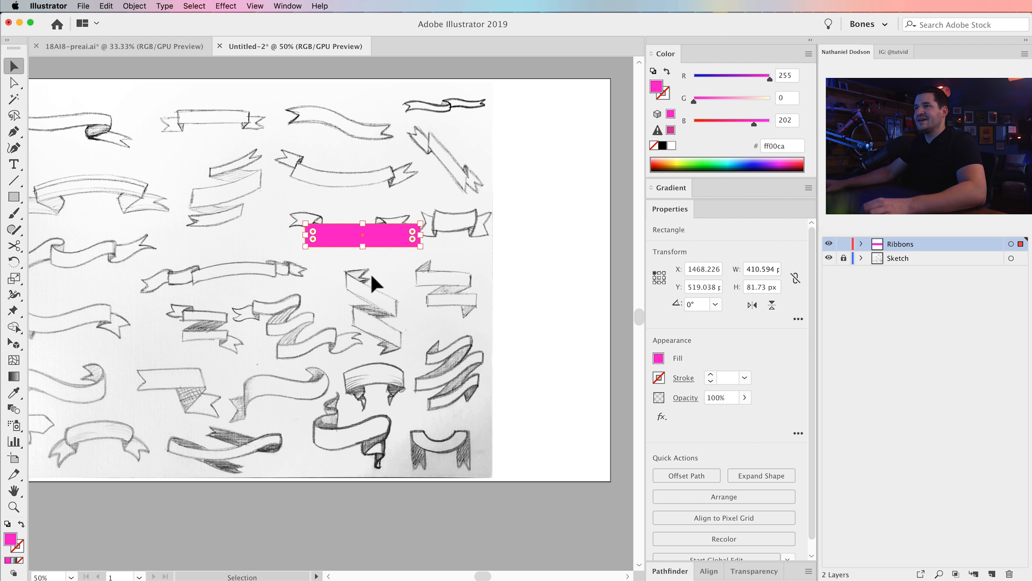
# Step: Start the Shear transform on the rectangle and preview 0° and 20° angles along the vertical axis
pyautogui.click(134, 6)
pyautogui.click(252, 69)
pyautogui.moveTo(374, 158); pyautogui.dragTo(602, 160)
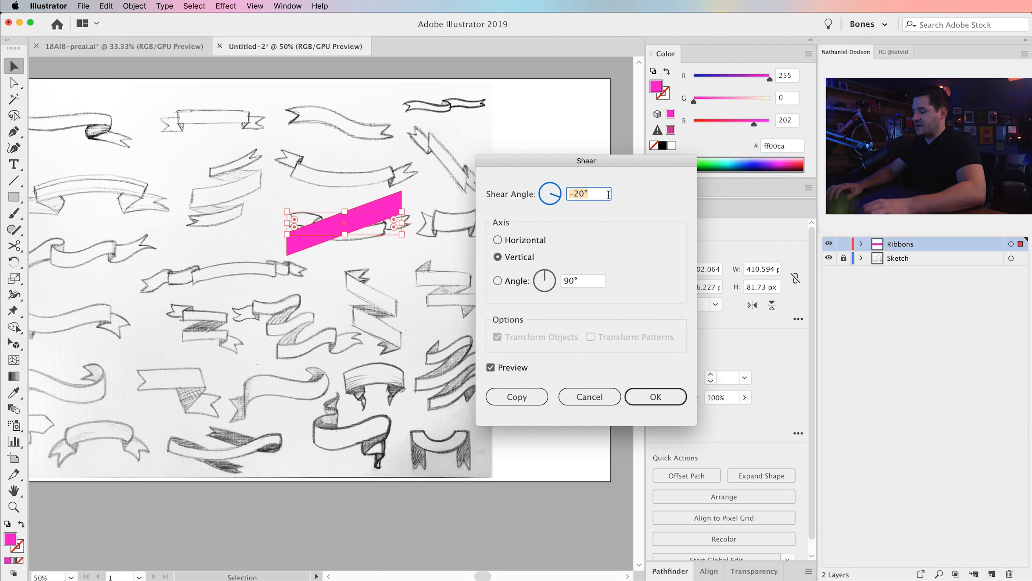
pyautogui.write('0')
pyautogui.press('Tab')
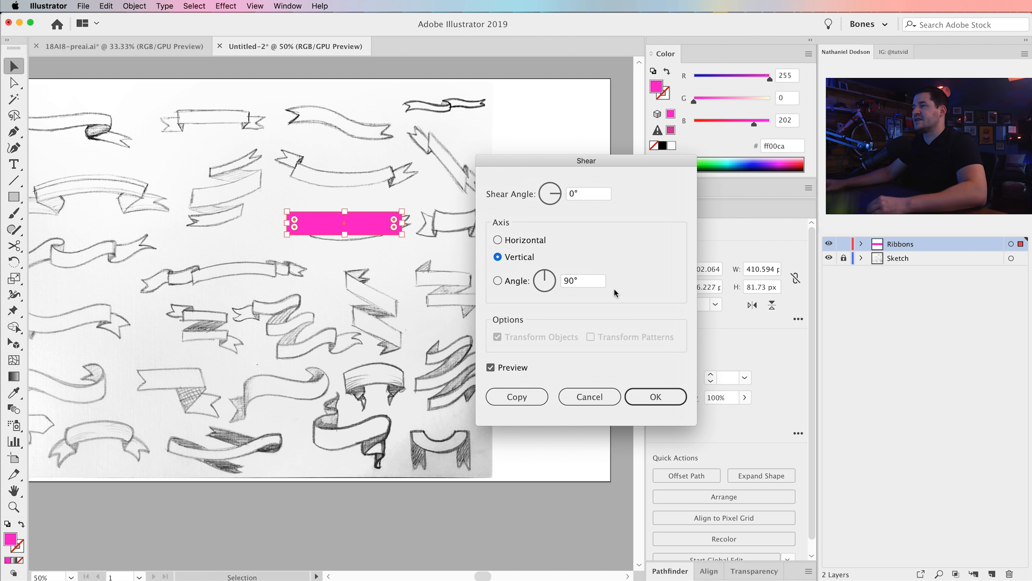
pyautogui.doubleClick(595, 198)
pyautogui.write('20')
pyautogui.press('Tab')
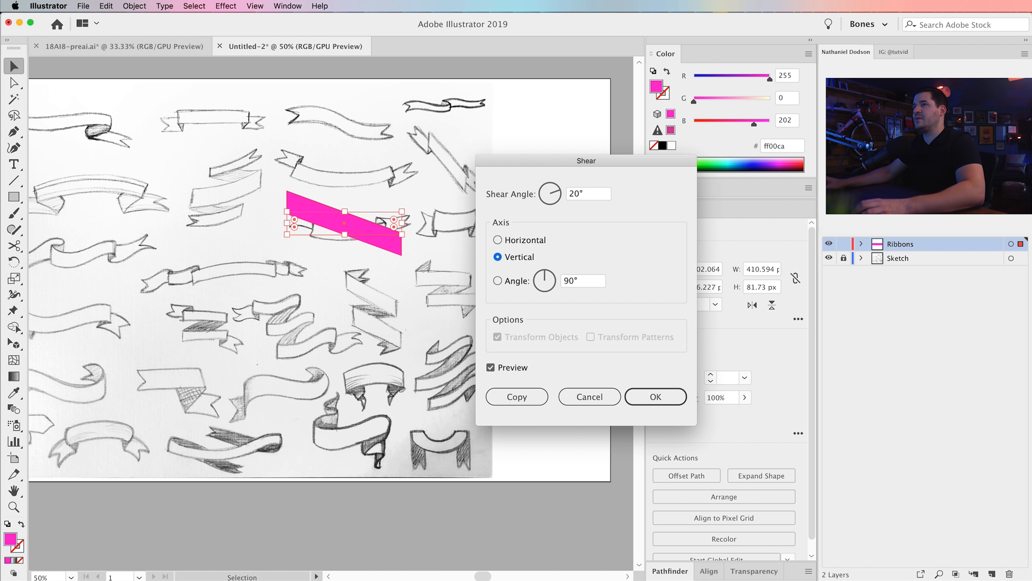
# Step: Compare a 30° shear angle on the rectangle and apply the vertical shear at 20°
pyautogui.doubleClick(590, 194)
pyautogui.write('30')
pyautogui.press('Tab')
pyautogui.moveTo(608, 193); pyautogui.dragTo(431, 193)
pyautogui.write('30')
pyautogui.press('BackSpace')
pyautogui.press('BackSpace')
pyautogui.write('20')
pyautogui.press('Return')
# Step: Duplicate the sheared bar below the first one and offset the copy slightly to the right
pyautogui.click(255, 6)
pyautogui.moveTo(334, 235); pyautogui.dragTo(357, 269)
pyautogui.press('Escape')
pyautogui.keyDown('super'); pyautogui.click(349, 304); pyautogui.keyUp('super')
pyautogui.keyDown('super'); pyautogui.click(344, 281); pyautogui.keyUp('super')
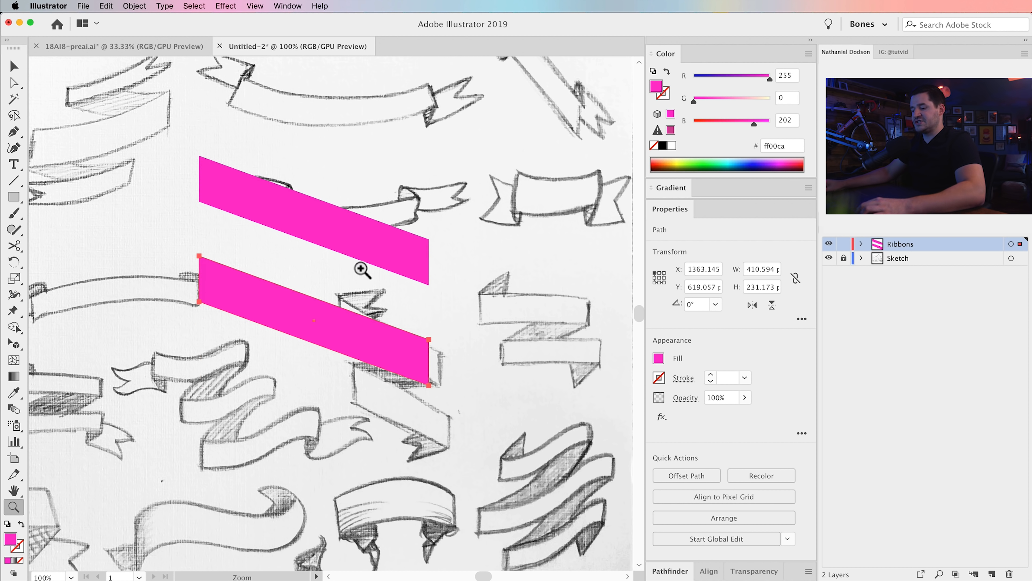
pyautogui.moveTo(334, 341); pyautogui.dragTo(336, 366)
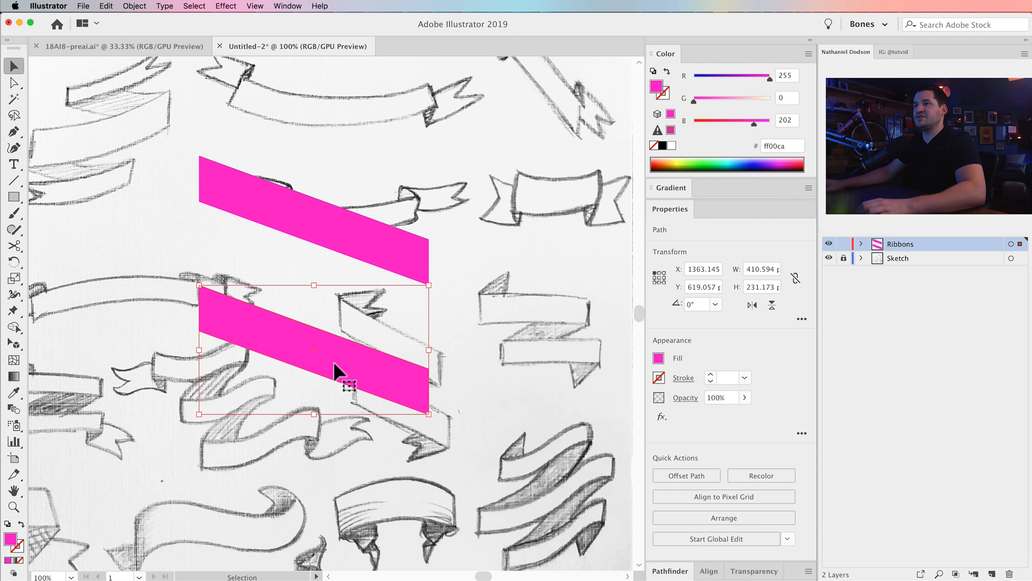
pyautogui.moveTo(289, 341); pyautogui.dragTo(340, 349)
pyautogui.click(296, 397)
# Step: Copy the lower sheared bar upward and shear the copy by -20° along the vertical axis
pyautogui.scroll(2, 394, 339)
pyautogui.click(340, 411)
pyautogui.scroll(-1, 289, 307)
pyautogui.hscroll(-1, 288, 307)
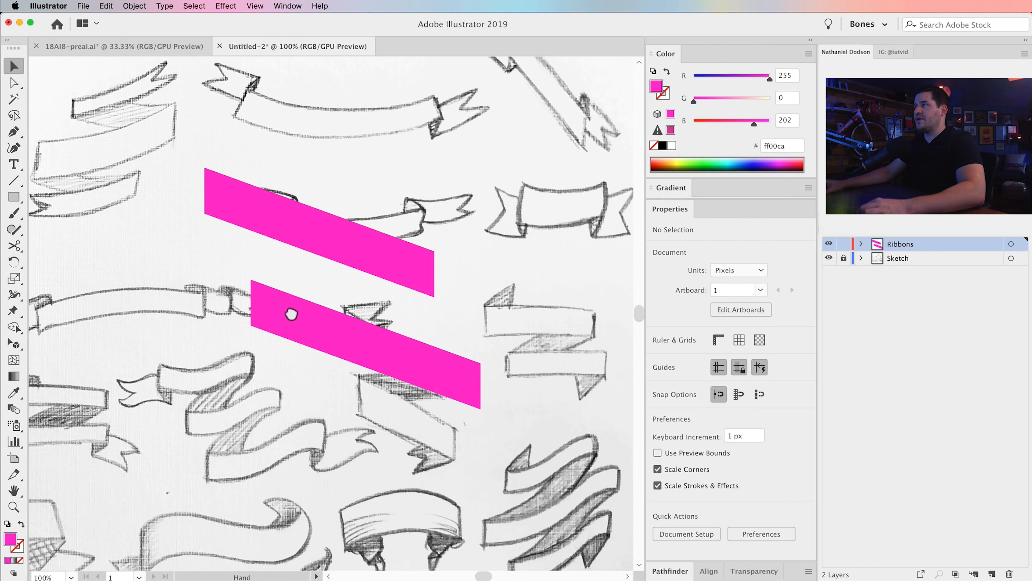
pyautogui.scroll(3, 447, 431)
pyautogui.hscroll(-1, 447, 431)
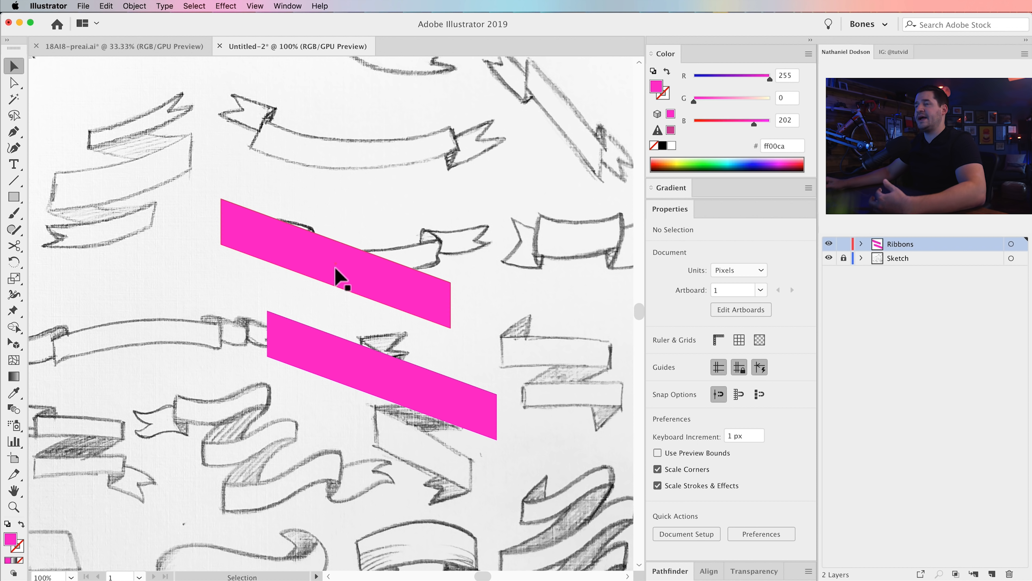
pyautogui.moveTo(345, 407); pyautogui.dragTo(326, 244)
pyautogui.click(134, 6)
pyautogui.click(285, 74)
pyautogui.write('-20')
pyautogui.moveTo(362, 213); pyautogui.dragTo(366, 428)
pyautogui.click(656, 397)
# Step: Move the horizontal bar onto the upper slanted bar so their left edges line up at the fold
pyautogui.moveTo(365, 183); pyautogui.dragTo(460, 126)
pyautogui.scroll(5, 460, 127)
pyautogui.moveTo(485, 225); pyautogui.dragTo(414, 268)
pyautogui.click(232, 327)
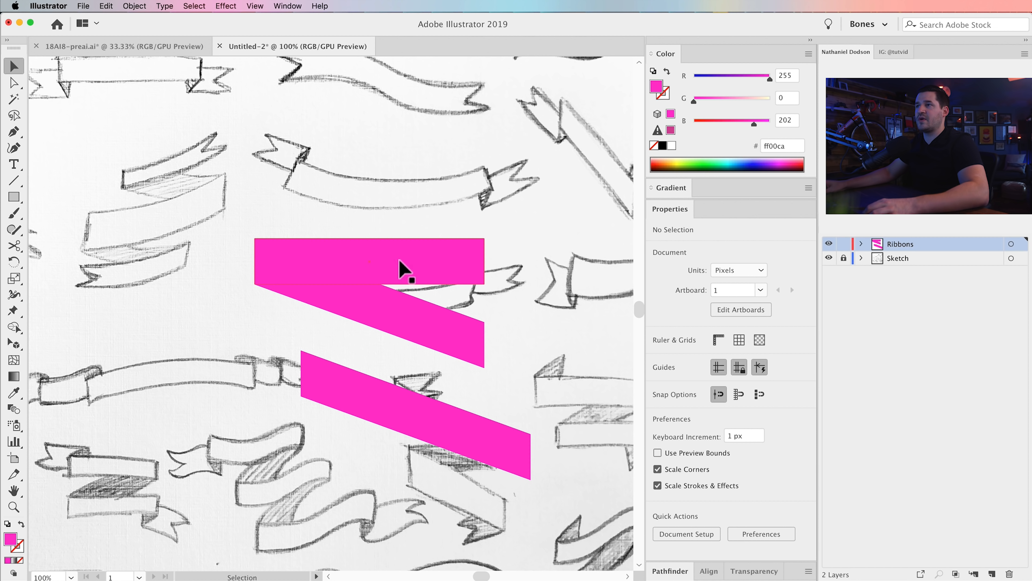
# Step: Copy the horizontal bar to the lower slanted bar's right end and shorten the copy from its left side
pyautogui.click(404, 267)
pyautogui.moveTo(411, 279); pyautogui.dragTo(455, 455)
pyautogui.click(410, 533)
pyautogui.click(368, 476)
pyautogui.moveTo(301, 460); pyautogui.dragTo(369, 461)
pyautogui.click(311, 537)
# Step: Shorten the top horizontal bar from its right side to about 354 px wide
pyautogui.click(463, 268)
pyautogui.moveTo(484, 261); pyautogui.dragTo(453, 261)
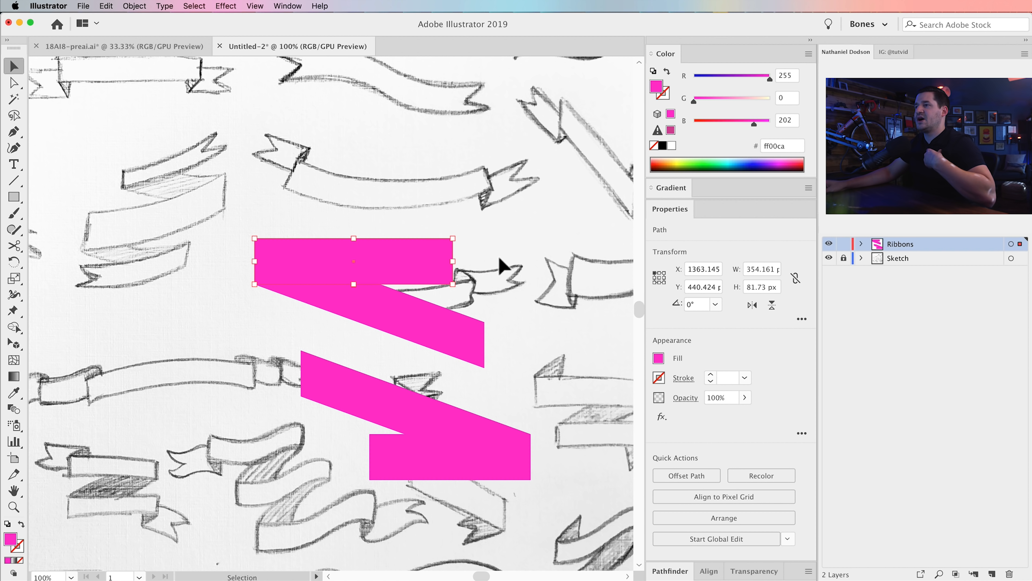
pyautogui.click(506, 273)
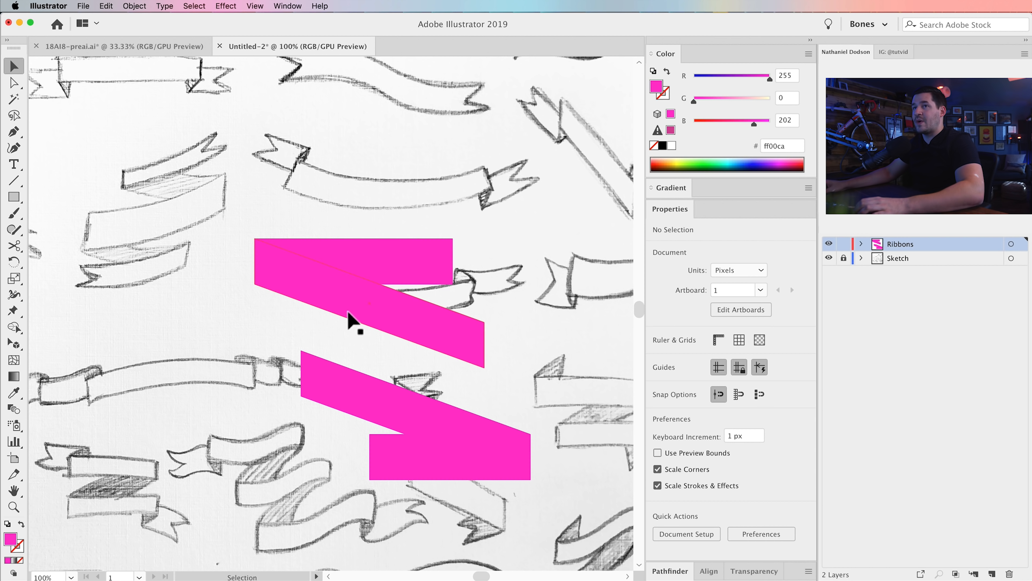
# Step: Draw a square of about 133 x 133 px near the top bar and rotate it 45° into a diamond
pyautogui.click(12, 198)
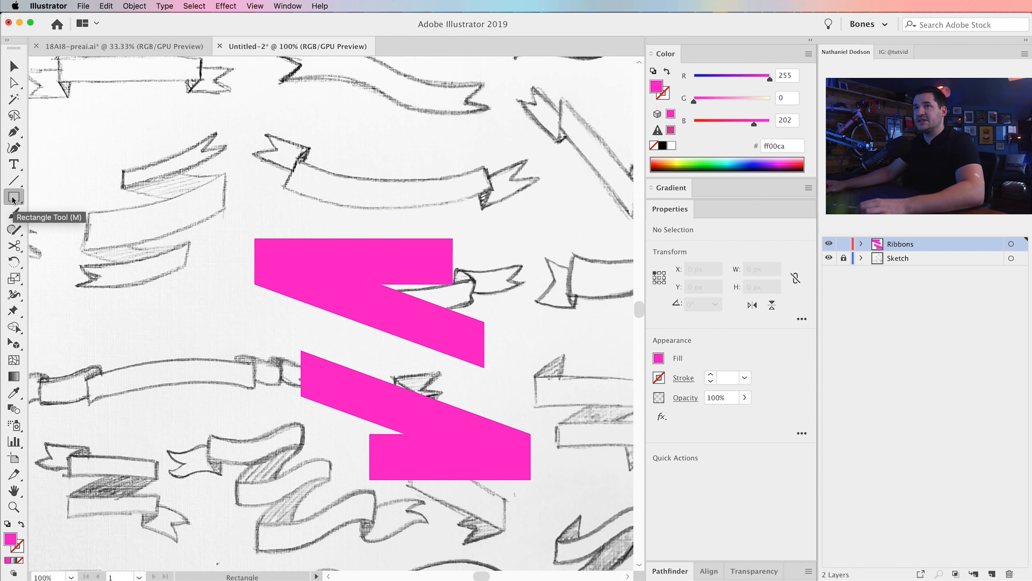
pyautogui.moveTo(568, 263); pyautogui.dragTo(452, 263)
pyautogui.moveTo(368, 211); pyautogui.dragTo(448, 260)
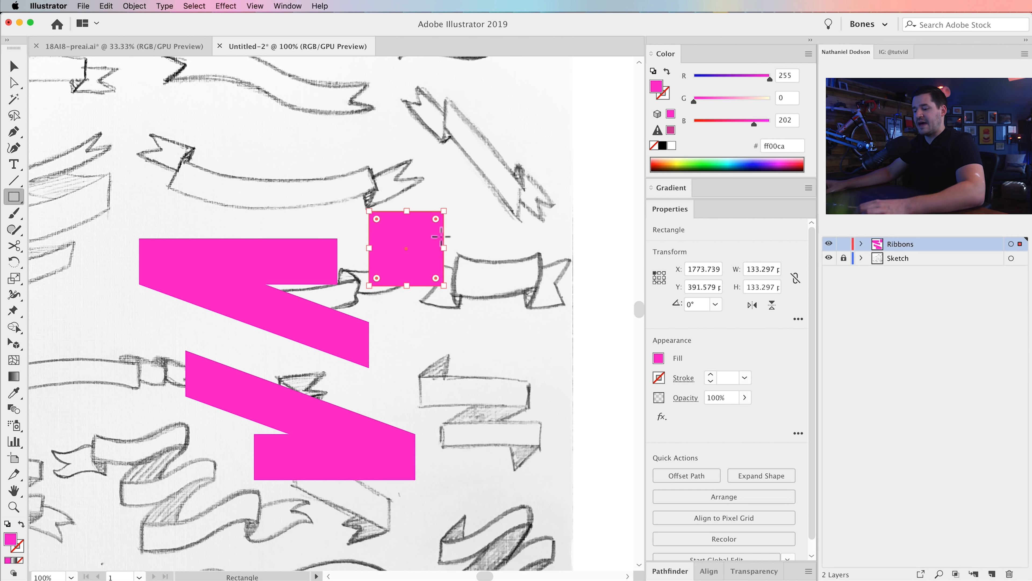
pyautogui.press('v')
pyautogui.moveTo(451, 211); pyautogui.dragTo(504, 251)
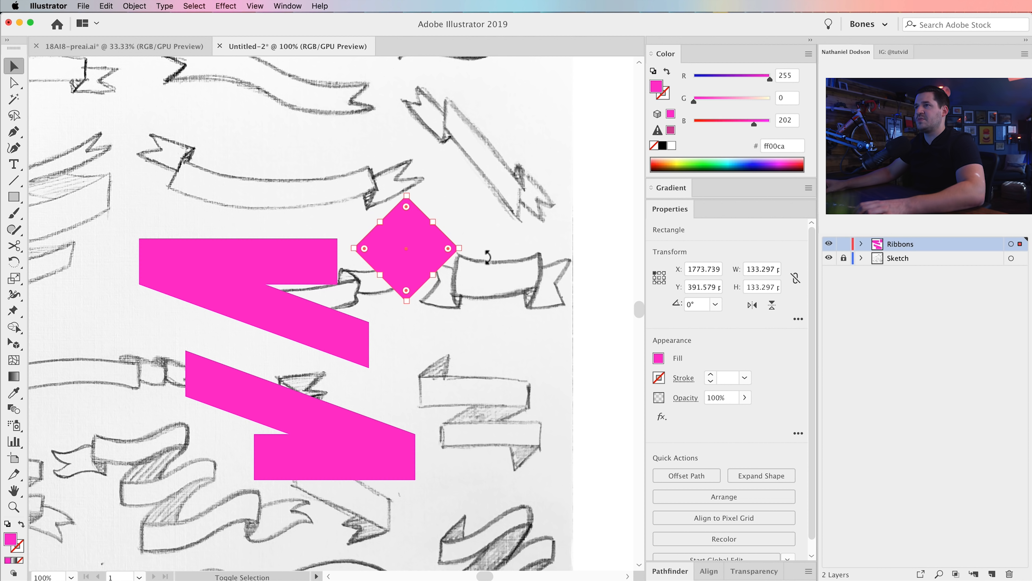
# Step: Duplicate the diamond and center one on the free end of each horizontal bar
pyautogui.moveTo(411, 241); pyautogui.dragTo(262, 459)
pyautogui.click(451, 274)
pyautogui.click(382, 265)
pyautogui.click(316, 512)
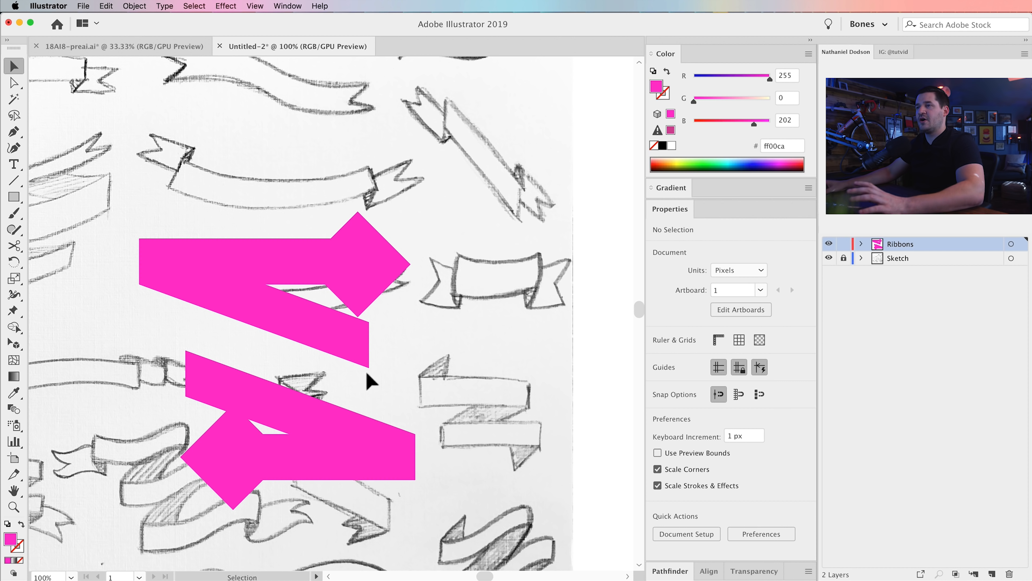
# Step: Subtract the diamonds from the two horizontal bars with Minus Front to cut V-shaped ribbon tails
pyautogui.moveTo(233, 457)
pyautogui.mouseDown()
pyautogui.moveTo(219, 454)
pyautogui.moveTo(255, 480)
pyautogui.moveTo(230, 477)
pyautogui.mouseUp()
pyautogui.keyDown('shift'); pyautogui.click(266, 476); pyautogui.keyUp('shift')
pyautogui.click(683, 532)
# Step: Send the two horizontal notched tail bars to the back, behind the diagonal ribbon bands
pyautogui.press('super+a')
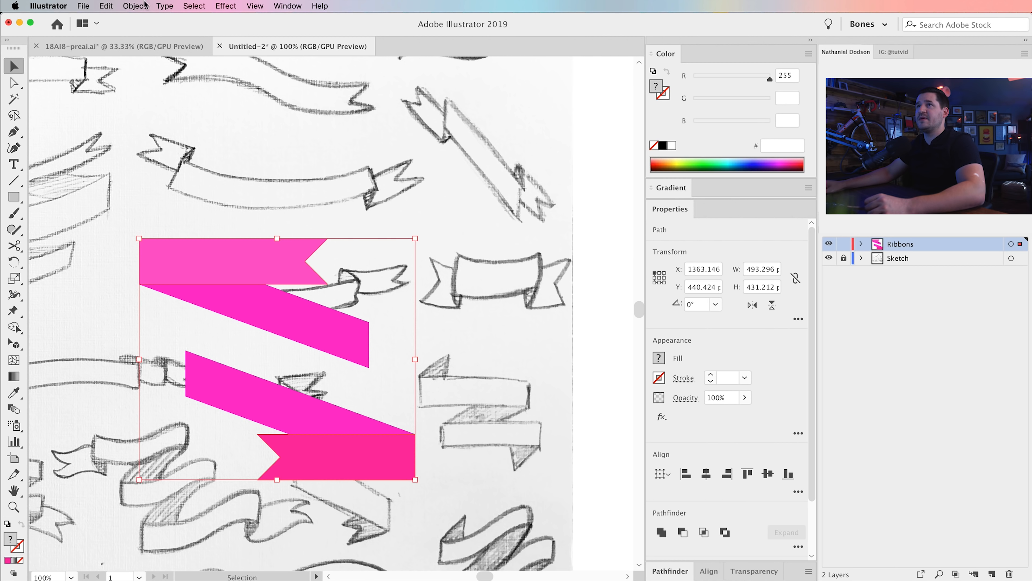
pyautogui.click(134, 6)
pyautogui.moveTo(209, 30)
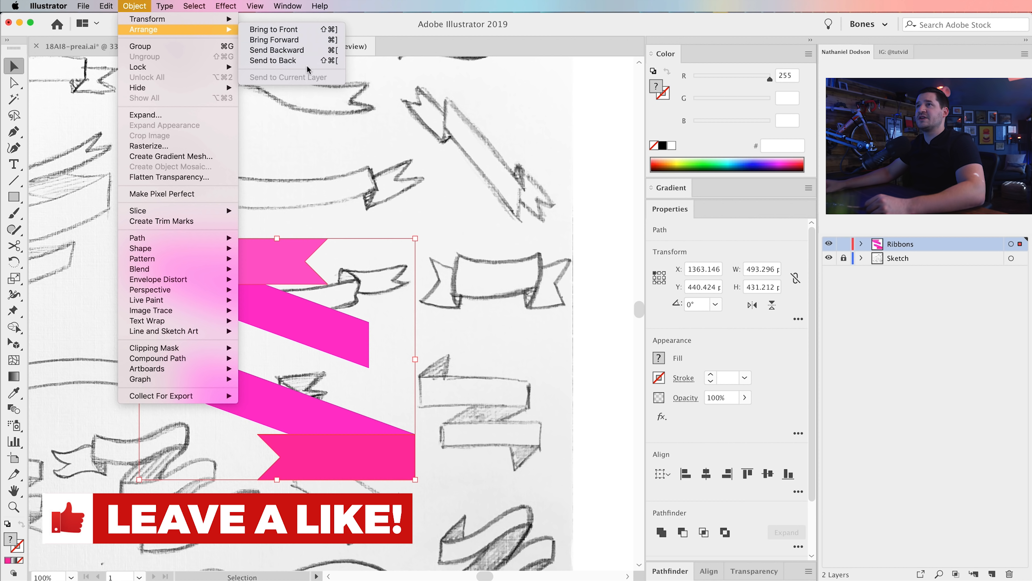
pyautogui.click(274, 60)
pyautogui.click(425, 345)
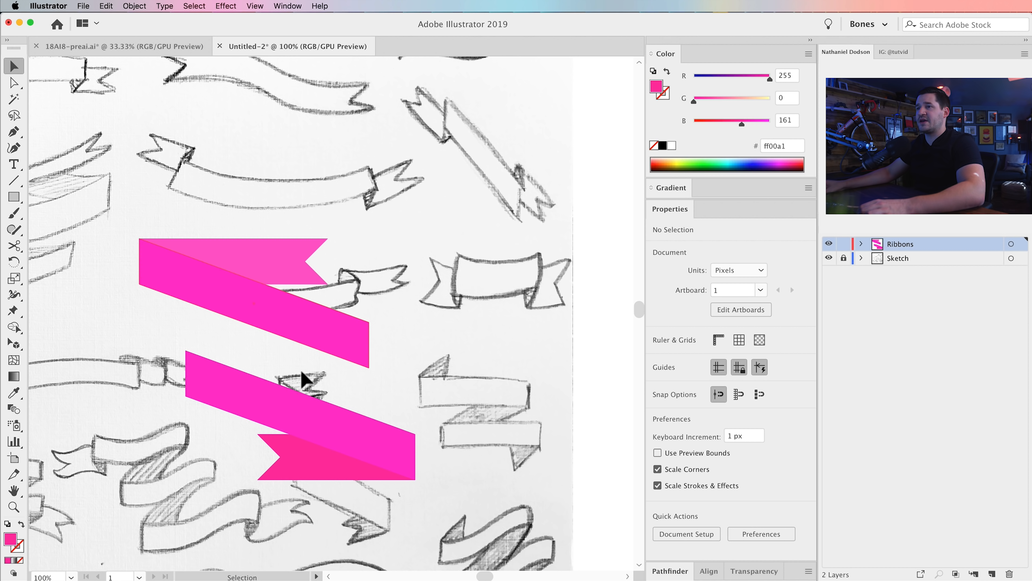
# Step: Draw a closed four-point band with the Pen tool, joining the upper diagonal's right end to the lower diagonal's left end
pyautogui.click(13, 131)
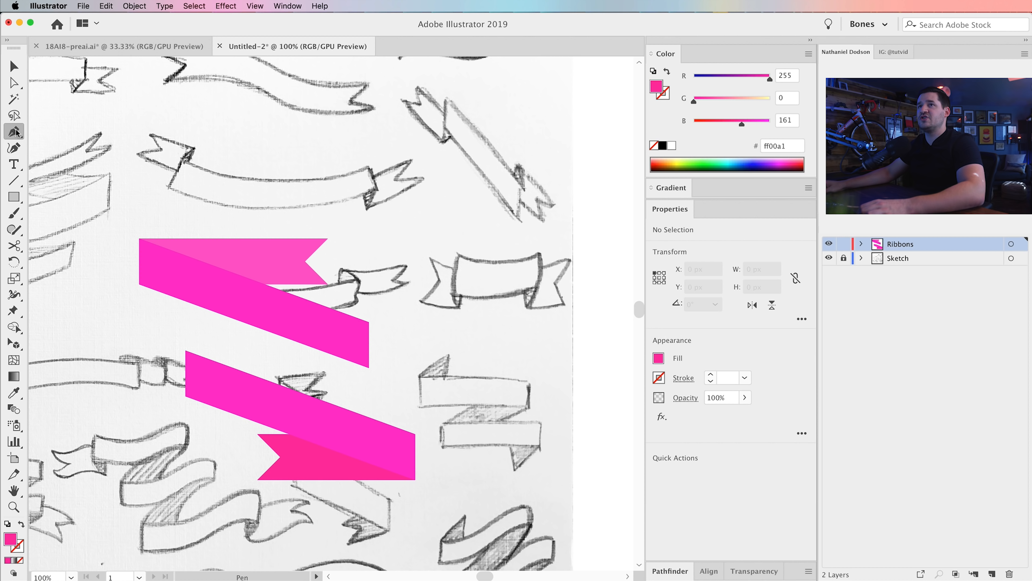
pyautogui.click(186, 350)
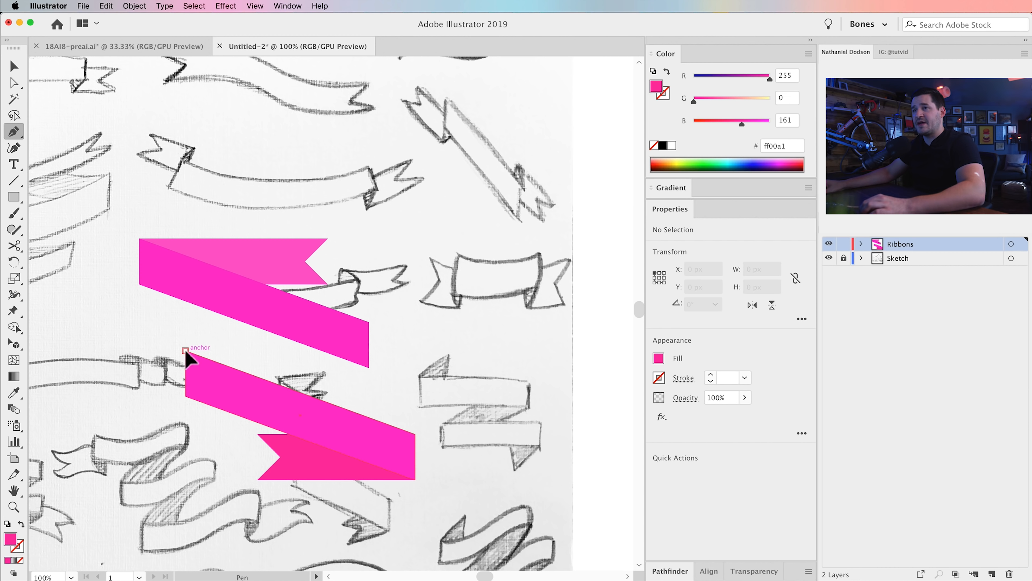
pyautogui.click(186, 350)
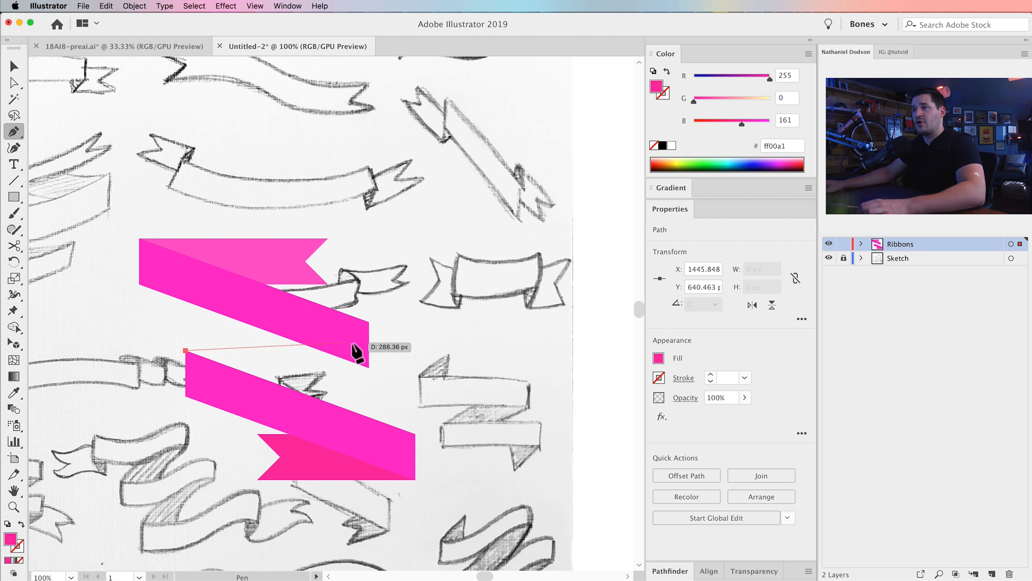
pyautogui.click(368, 321)
pyautogui.click(368, 367)
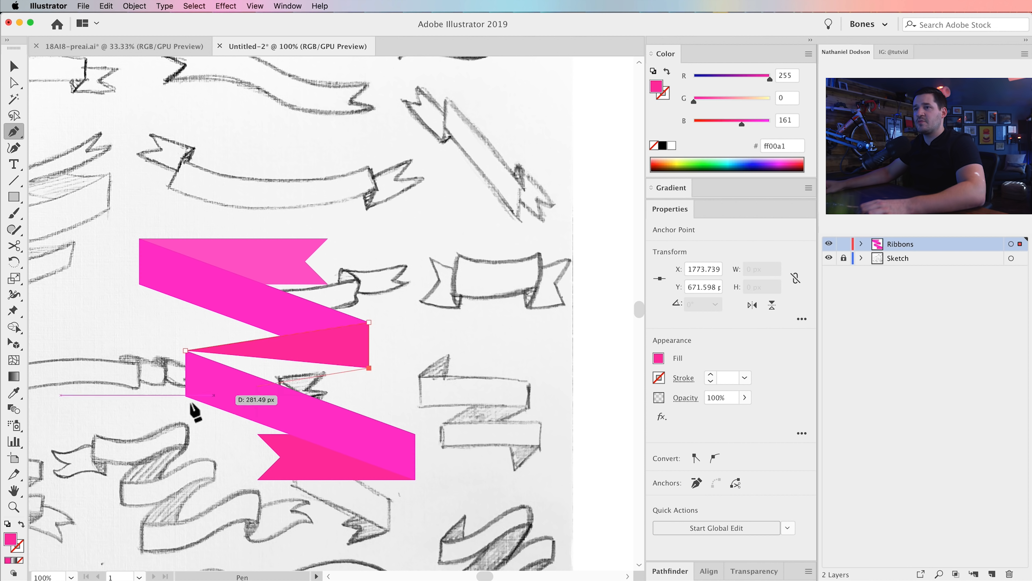
pyautogui.click(185, 396)
pyautogui.click(186, 351)
pyautogui.press('v')
pyautogui.press('shift+super+a')
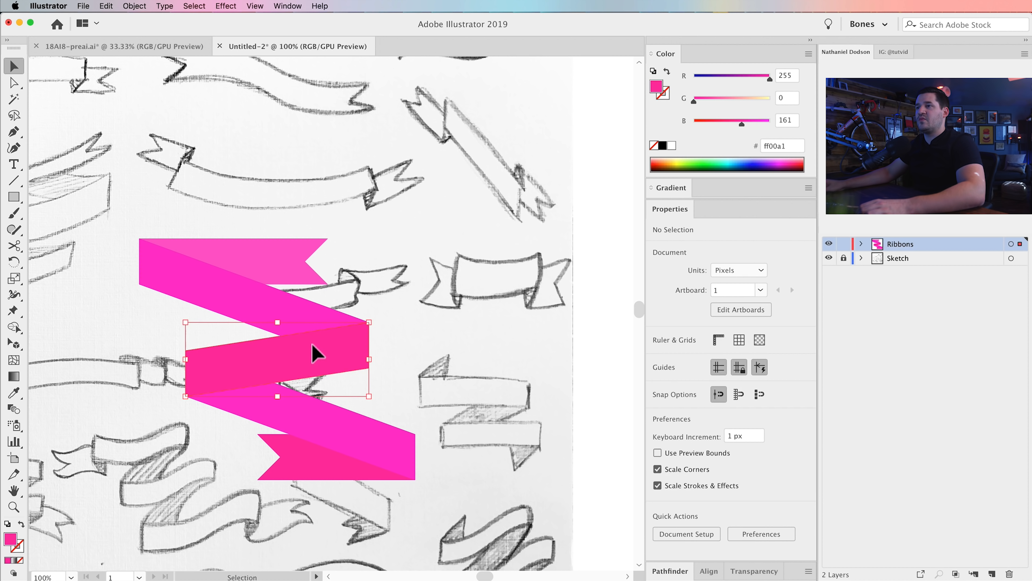
# Step: Send the new connecting band to the back so that it sits behind both diagonal bands
pyautogui.click(315, 354)
pyautogui.rightClick(299, 354)
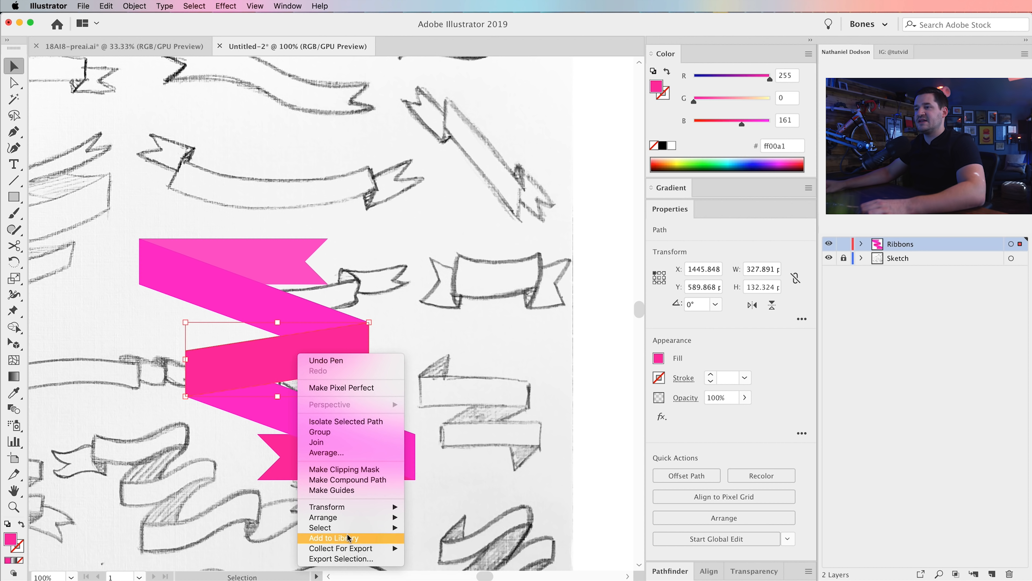
pyautogui.moveTo(325, 517)
pyautogui.click(451, 547)
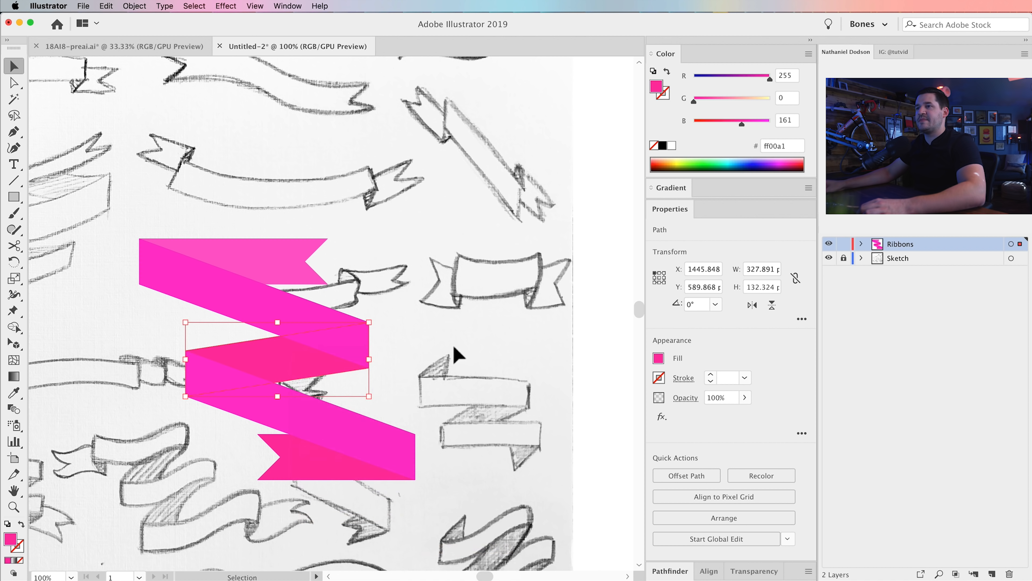
pyautogui.press('shift+super+a')
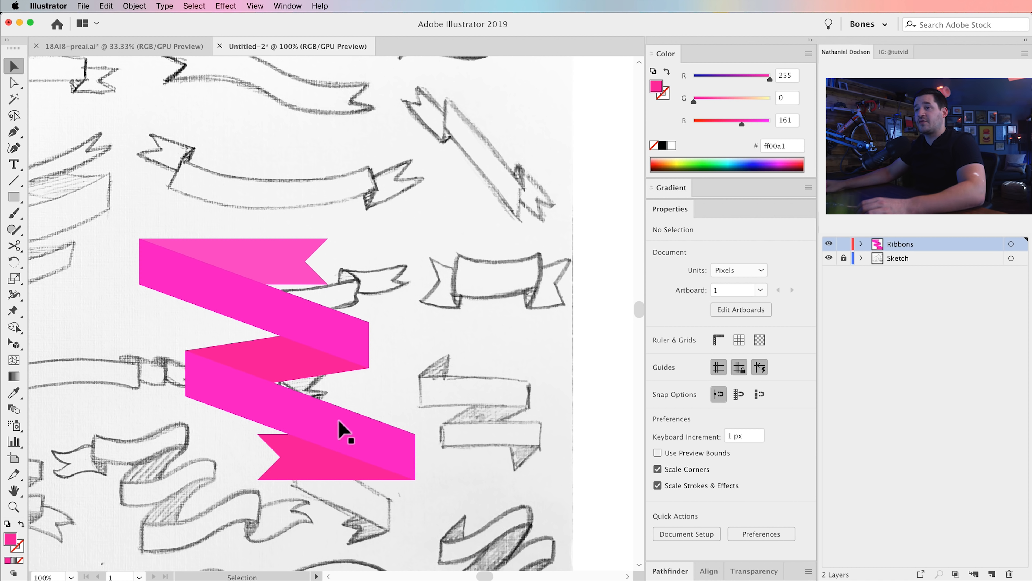
# Step: Match the fill of the connecting band and both tails to the diagonal bands' magenta ff00ca with the Eyedropper
pyautogui.click(280, 295)
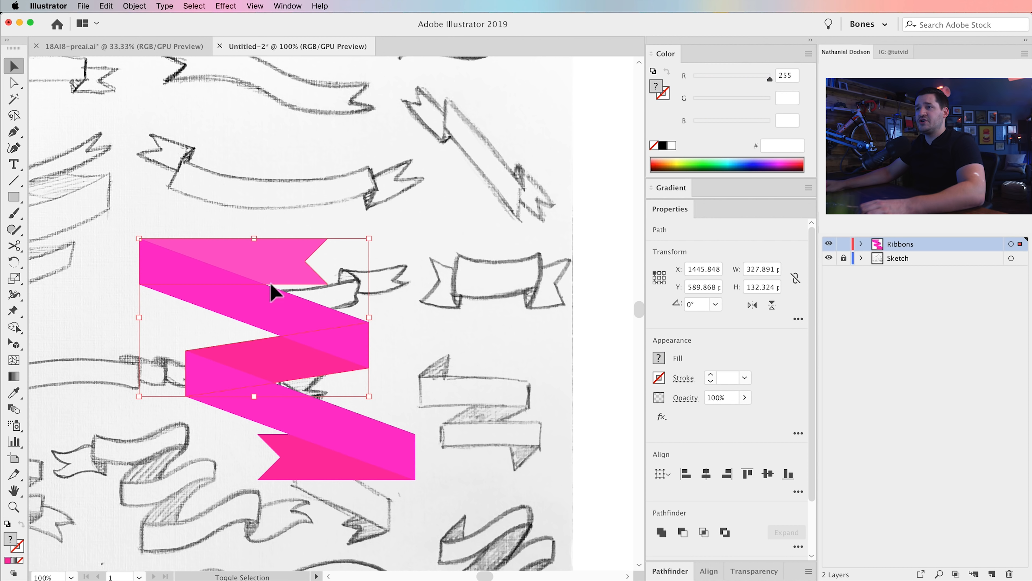
pyautogui.keyDown('shift'); pyautogui.click(318, 468); pyautogui.keyUp('shift')
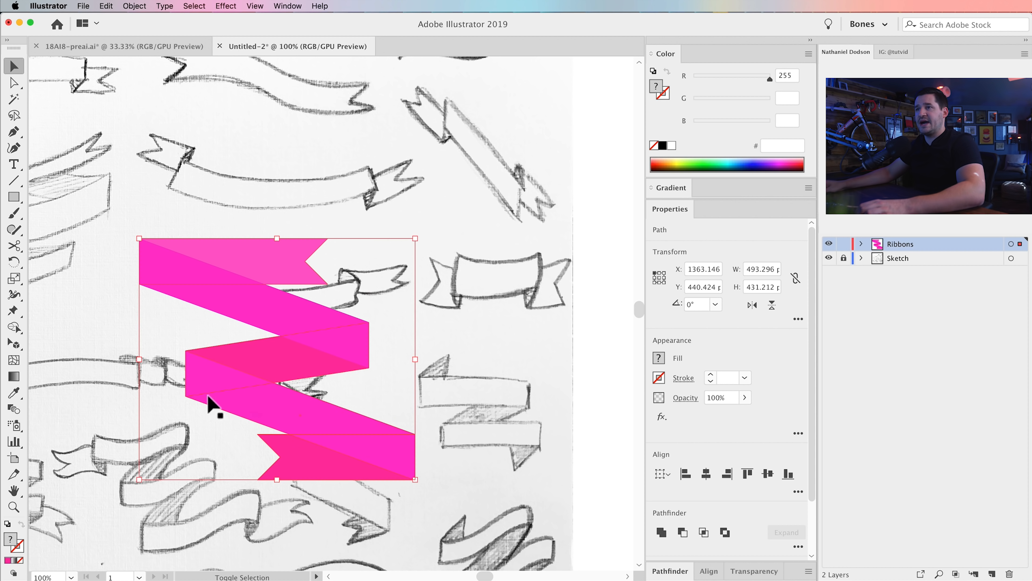
pyautogui.click(14, 391)
pyautogui.click(261, 313)
pyautogui.press('v')
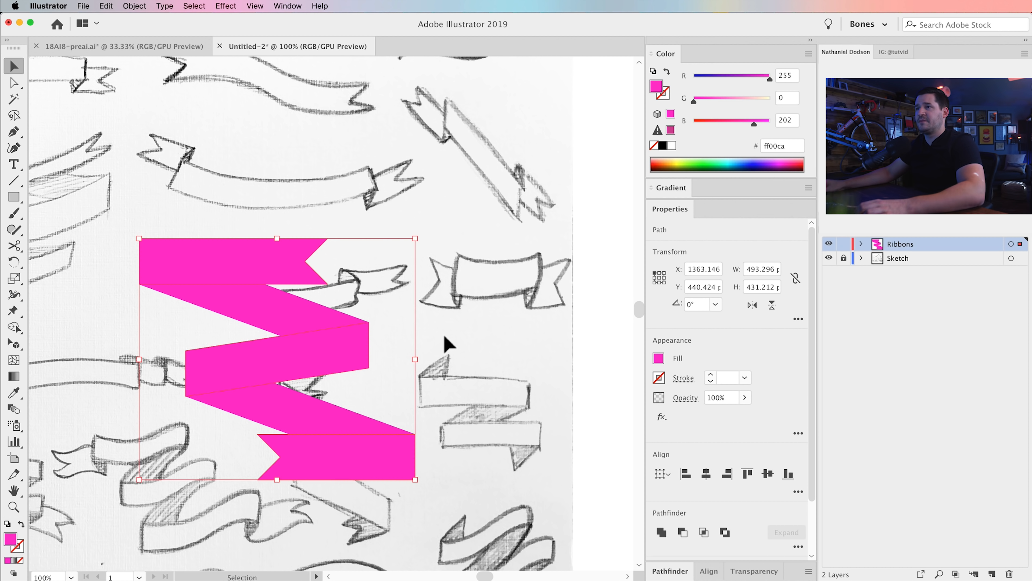
pyautogui.click(447, 345)
# Step: Darken the connecting band and both tail pieces by switching the color sliders to HSB and setting brightness to 85.1%
pyautogui.click(299, 368)
pyautogui.click(307, 429)
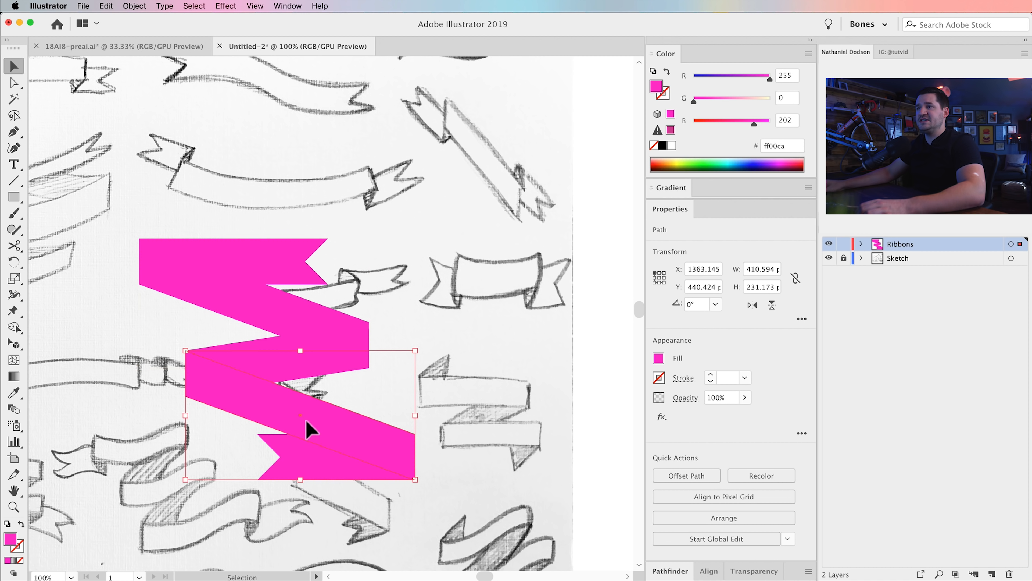
pyautogui.keyDown('shift'); pyautogui.click(287, 319); pyautogui.keyUp('shift')
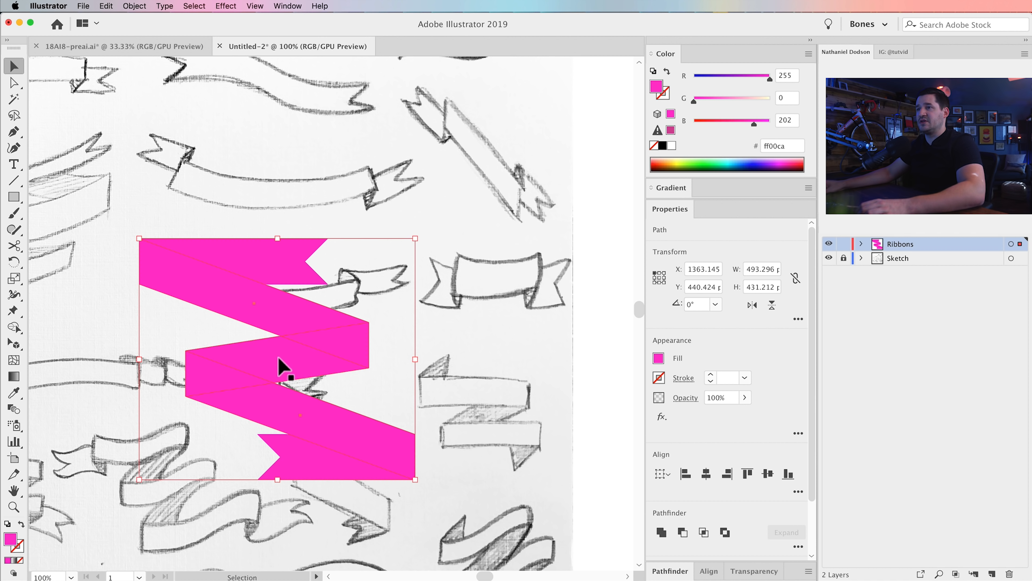
pyautogui.click(278, 366)
pyautogui.keyDown('shift'); pyautogui.click(294, 316); pyautogui.keyUp('shift')
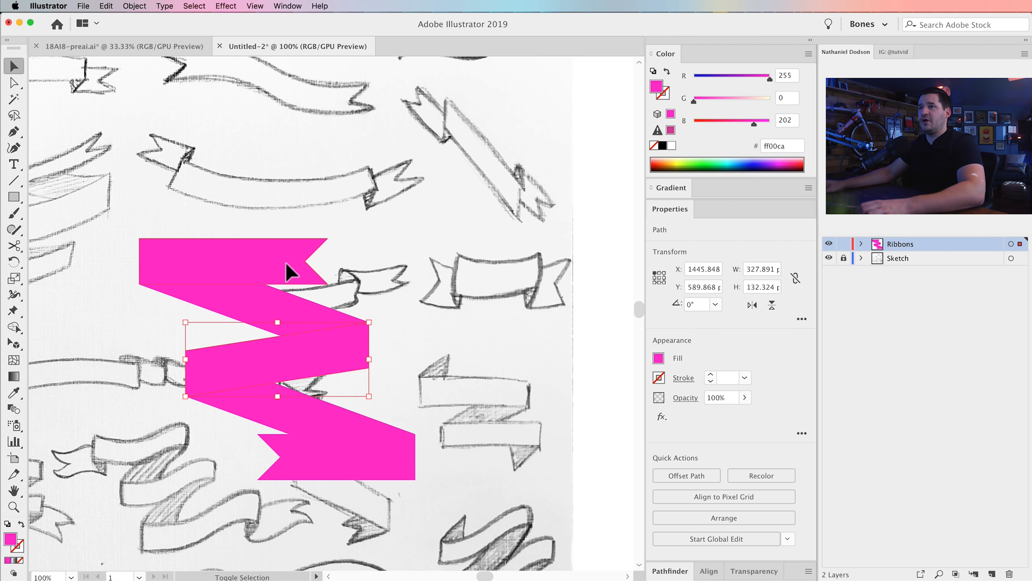
pyautogui.keyDown('shift'); pyautogui.click(319, 464); pyautogui.keyUp('shift')
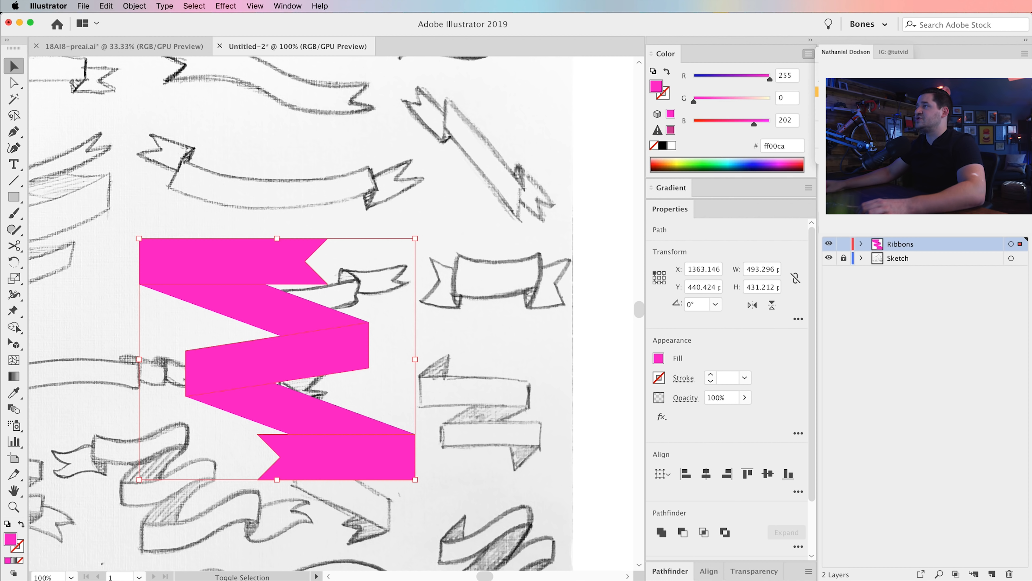
pyautogui.click(838, 90)
pyautogui.click(785, 119)
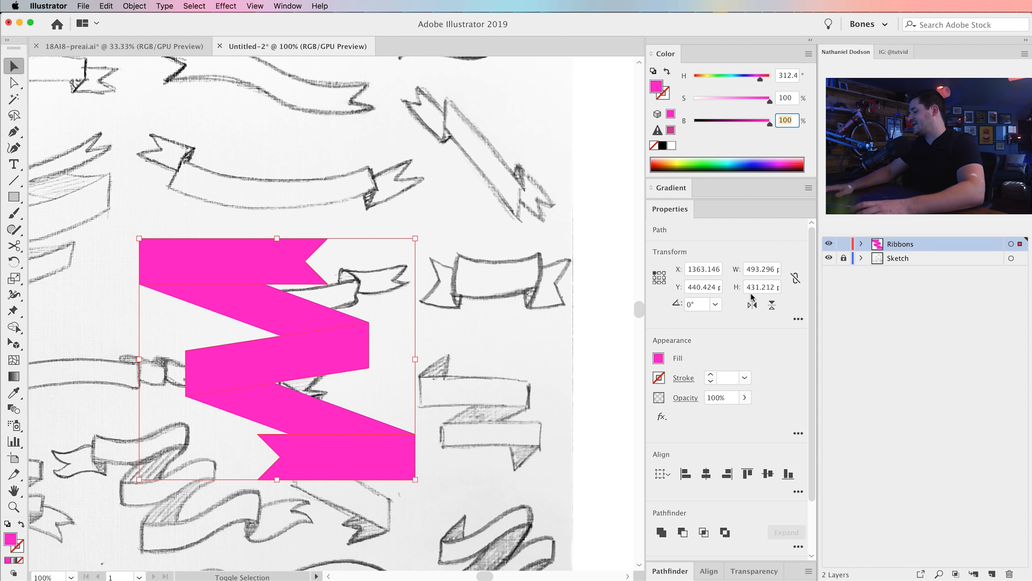
pyautogui.write('85.1')
pyautogui.press('Return')
pyautogui.click(479, 397)
# Step: Group all the pieces of the folded ribbon
pyautogui.moveTo(273, 511); pyautogui.dragTo(368, 500)
pyautogui.moveTo(181, 176); pyautogui.dragTo(575, 511)
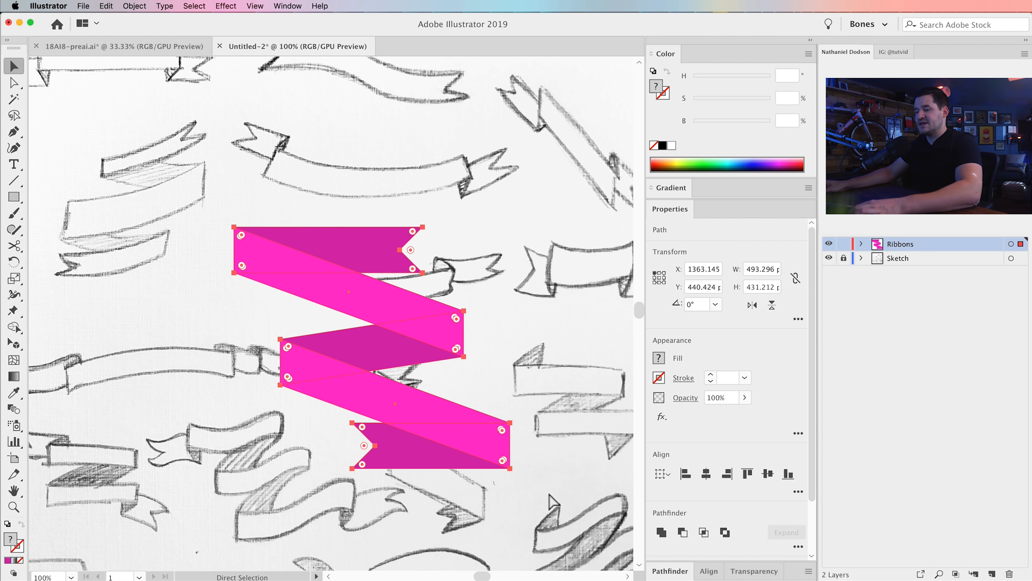
pyautogui.press('v')
pyautogui.press('super+minus')
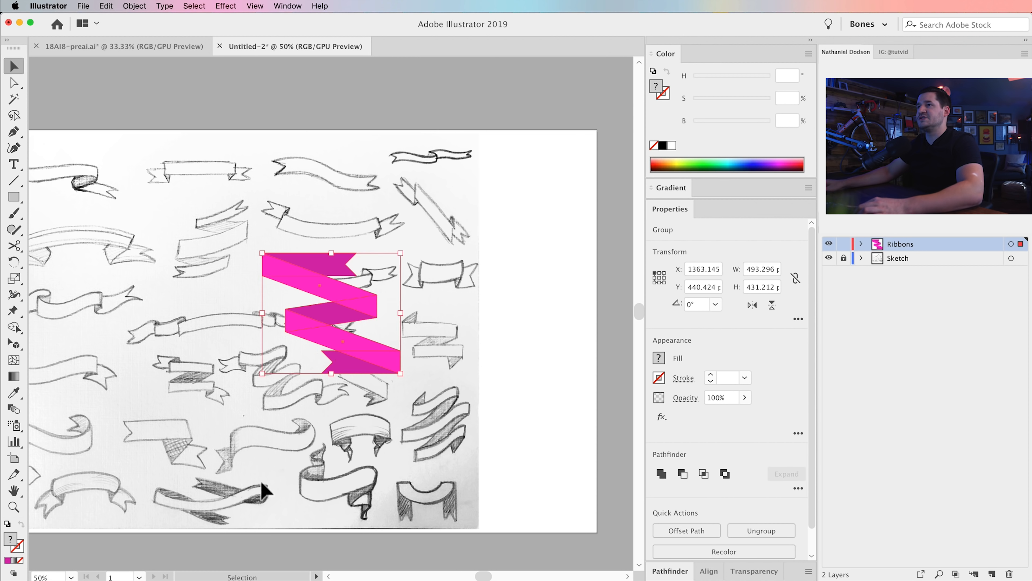
# Step: Move the ribbon group off the sketch onto the empty pasteboard left of the artboard
pyautogui.hscroll(-10, 265, 494)
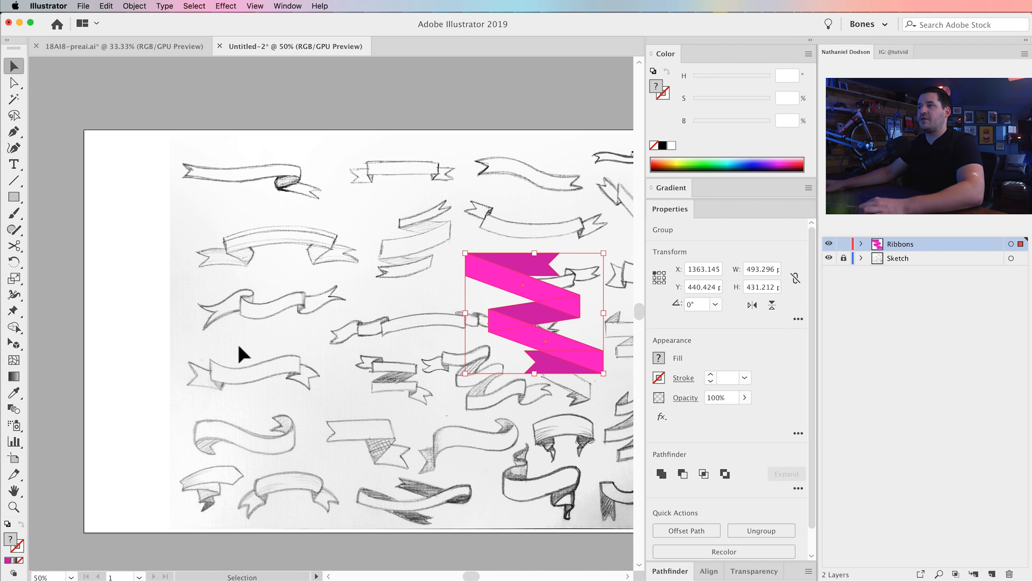
pyautogui.moveTo(539, 307); pyautogui.dragTo(36, 261)
pyautogui.hscroll(-10, 378, 356)
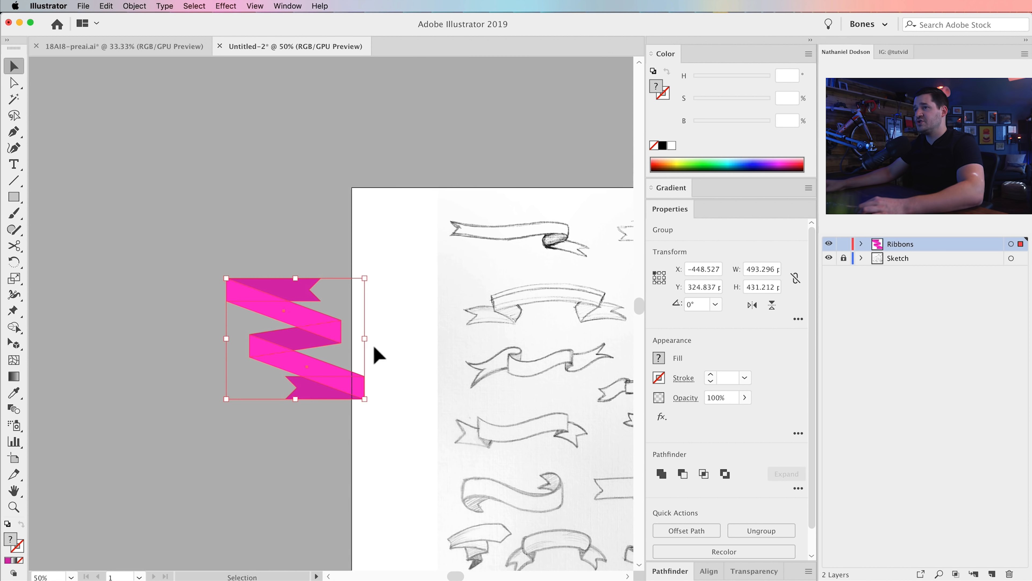
pyautogui.moveTo(316, 327); pyautogui.dragTo(148, 244)
pyautogui.moveTo(247, 249); pyautogui.dragTo(392, 299)
pyautogui.moveTo(266, 283); pyautogui.dragTo(309, 283)
pyautogui.moveTo(309, 285); pyautogui.dragTo(281, 244)
# Step: Duplicate the ribbon group and place the copy beside the original on the pasteboard
pyautogui.click(349, 468)
pyautogui.moveTo(356, 422); pyautogui.dragTo(398, 415)
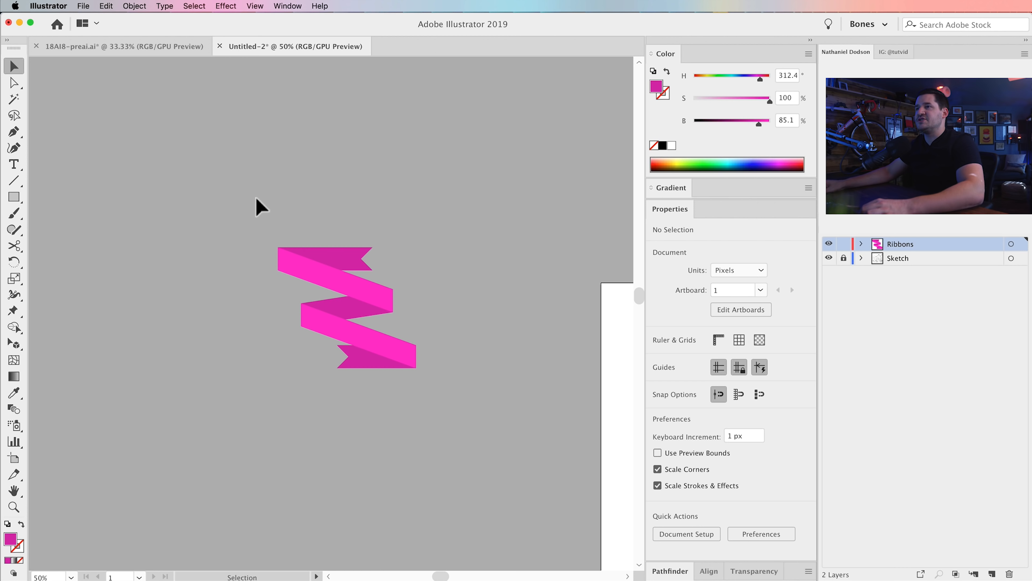
pyautogui.moveTo(258, 203); pyautogui.dragTo(442, 428)
pyautogui.moveTo(360, 284); pyautogui.dragTo(380, 211)
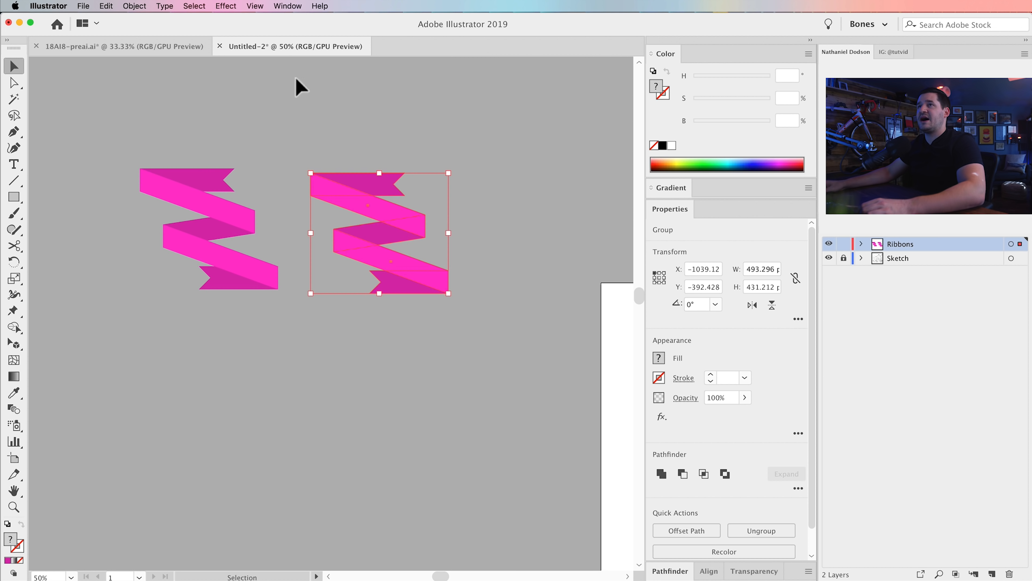
# Step: Try shearing the right ribbon copy along the vertical axis at 50° and 20°, and cancel the shear
pyautogui.click(137, 8)
pyautogui.moveTo(144, 18)
pyautogui.click(316, 78)
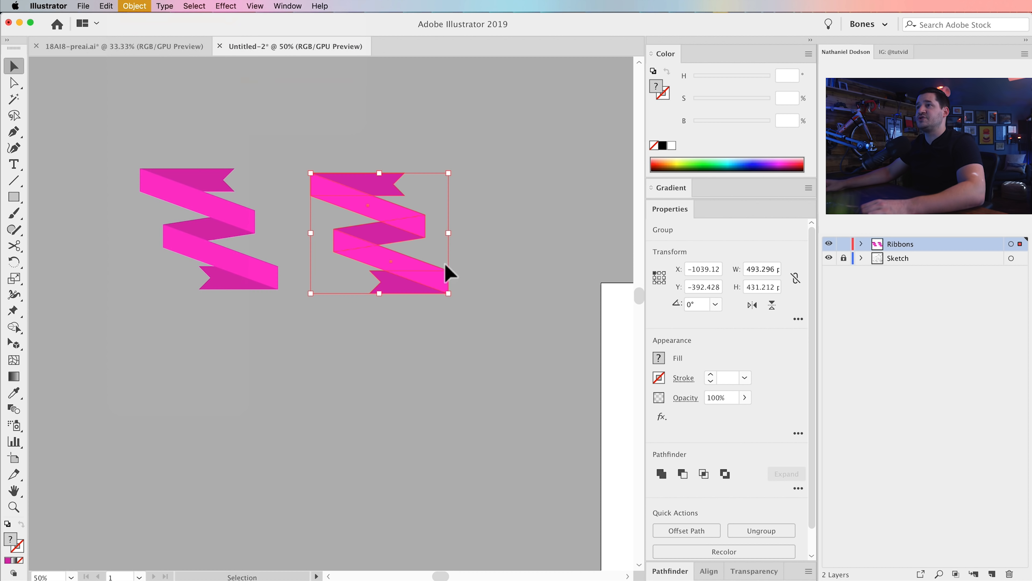
pyautogui.write('50')
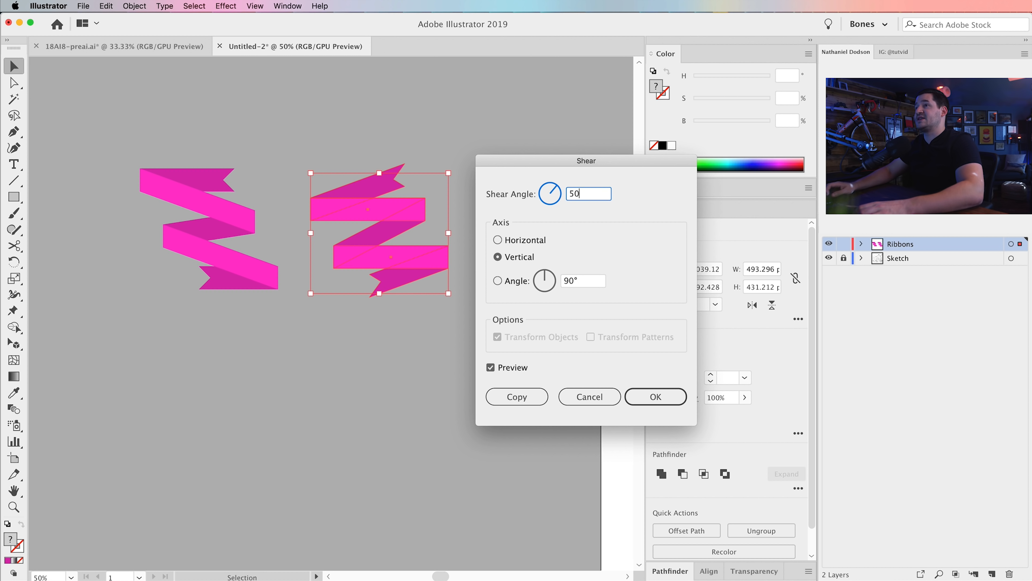
pyautogui.press('Tab')
pyautogui.hotkey('shift', 'Tab')
pyautogui.write('20')
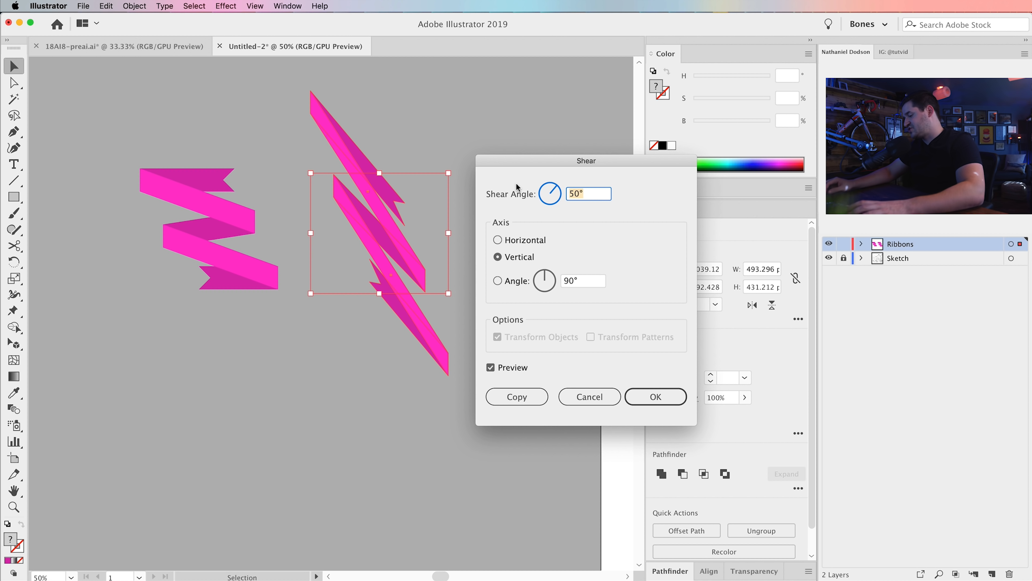
pyautogui.press('Tab')
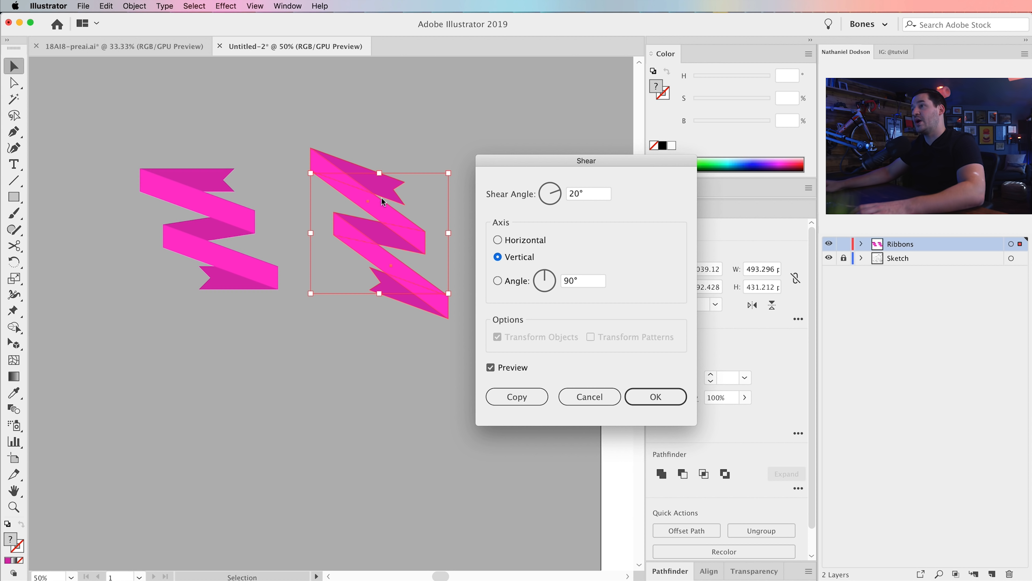
pyautogui.click(601, 398)
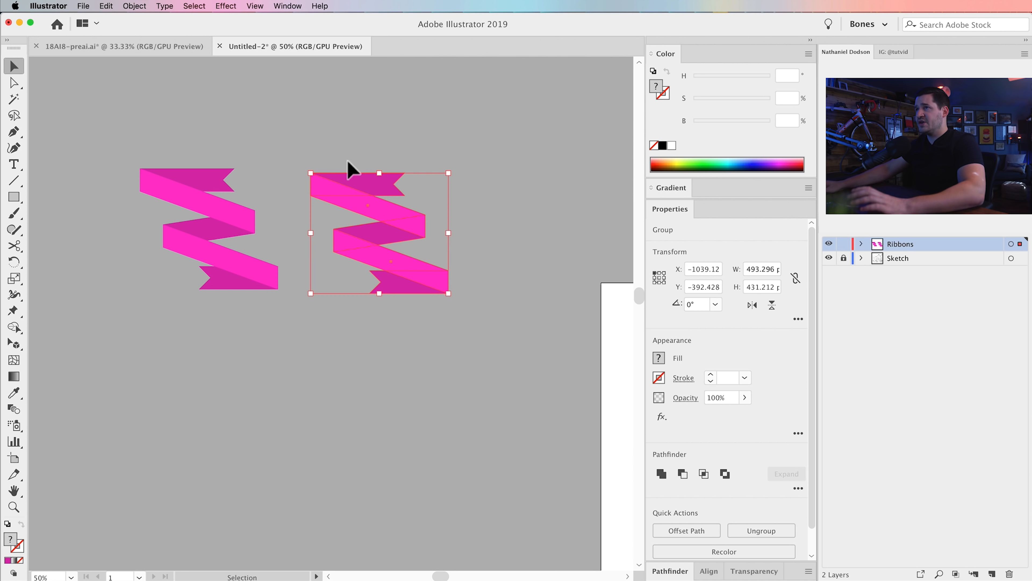
# Step: Try stretching the right ribbon copy upward to about 574 px tall, and undo the stretch
pyautogui.moveTo(380, 174)
pyautogui.mouseDown()
pyautogui.moveTo(378, 134)
pyautogui.moveTo(383, 229)
pyautogui.moveTo(383, 173)
pyautogui.mouseUp()
pyautogui.press('super+z')
pyautogui.press('super+z')
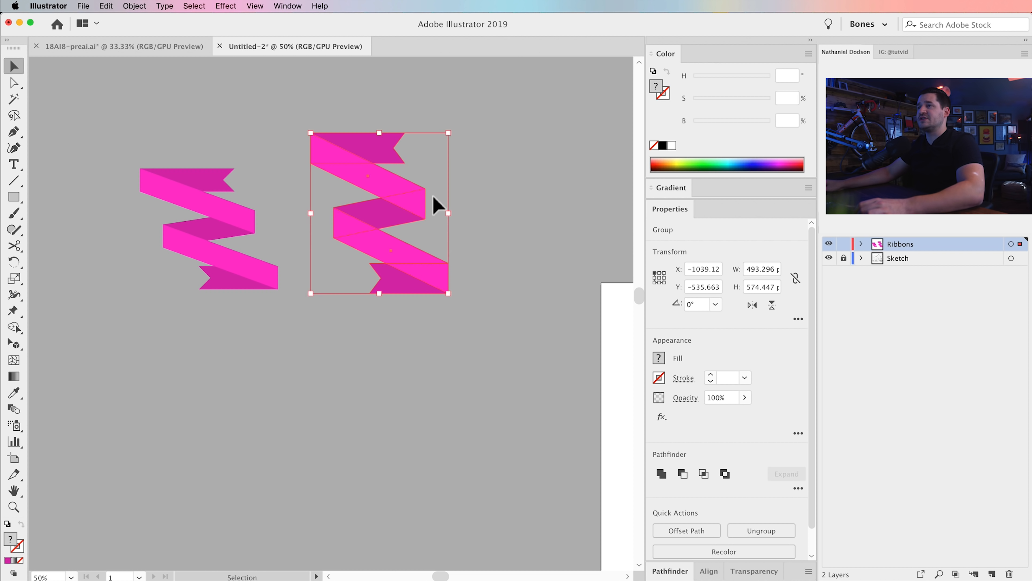
pyautogui.press('super+z')
# Step: Apply a horizontal Arc warp to the right ribbon copy with −32% bend, −55% horizontal and 28% vertical distortion
pyautogui.click(226, 6)
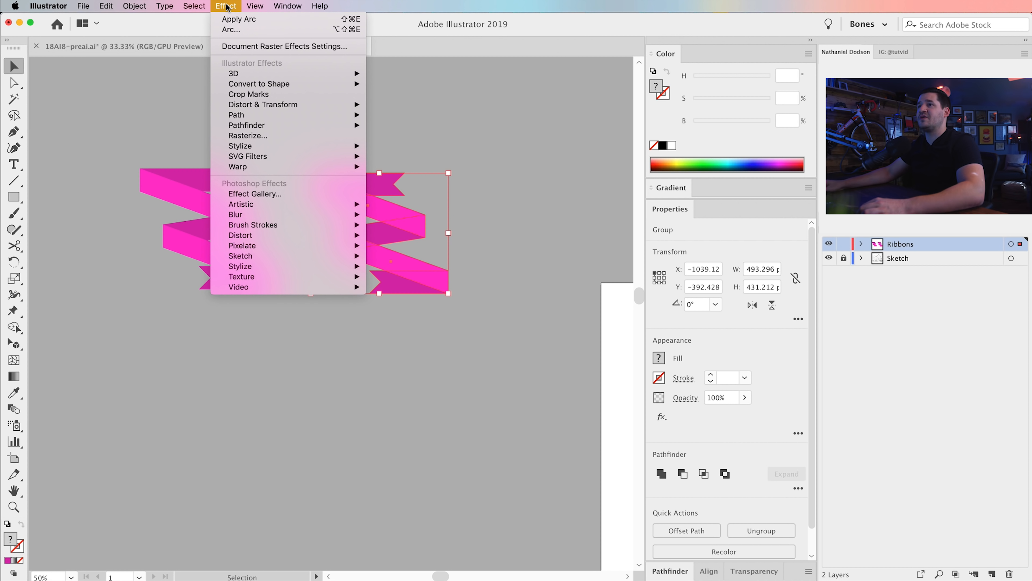
pyautogui.moveTo(271, 171)
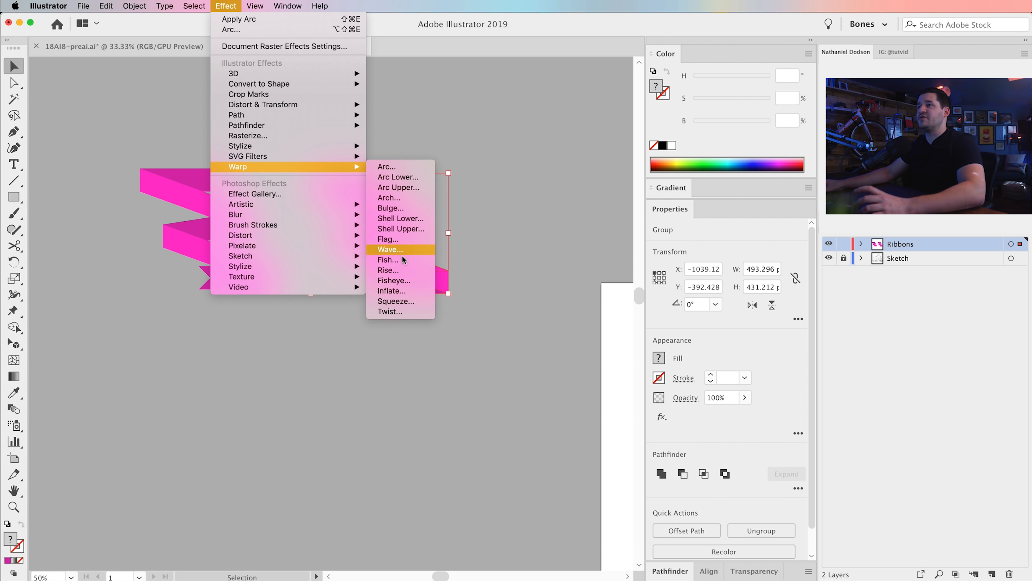
pyautogui.click(400, 169)
pyautogui.moveTo(161, 71); pyautogui.dragTo(626, 308)
pyautogui.moveTo(579, 373); pyautogui.dragTo(587, 373)
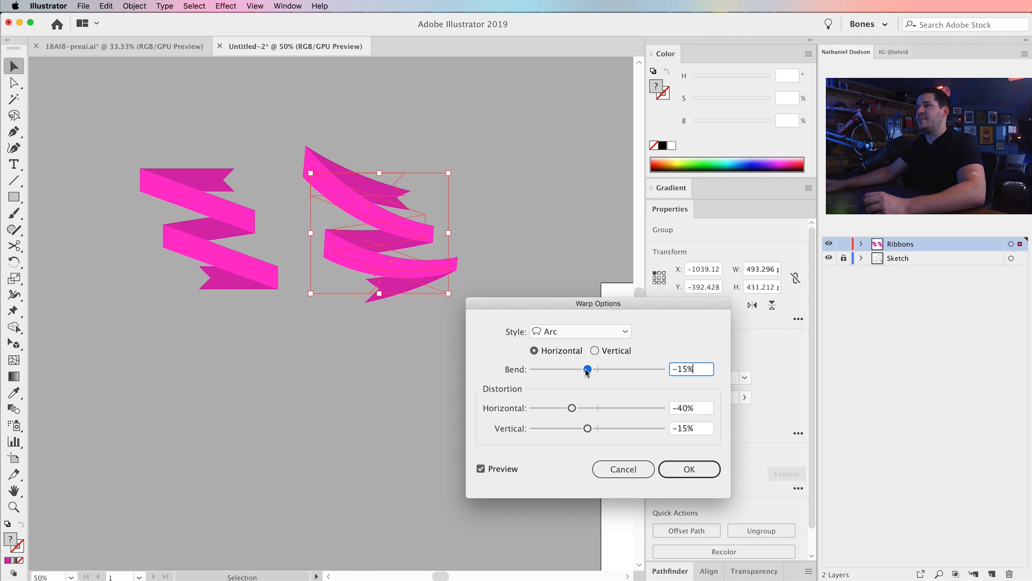
pyautogui.moveTo(575, 411)
pyautogui.mouseDown()
pyautogui.moveTo(601, 408)
pyautogui.moveTo(617, 425)
pyautogui.moveTo(563, 408)
pyautogui.mouseUp()
pyautogui.click(588, 428)
pyautogui.moveTo(587, 369); pyautogui.dragTo(577, 370)
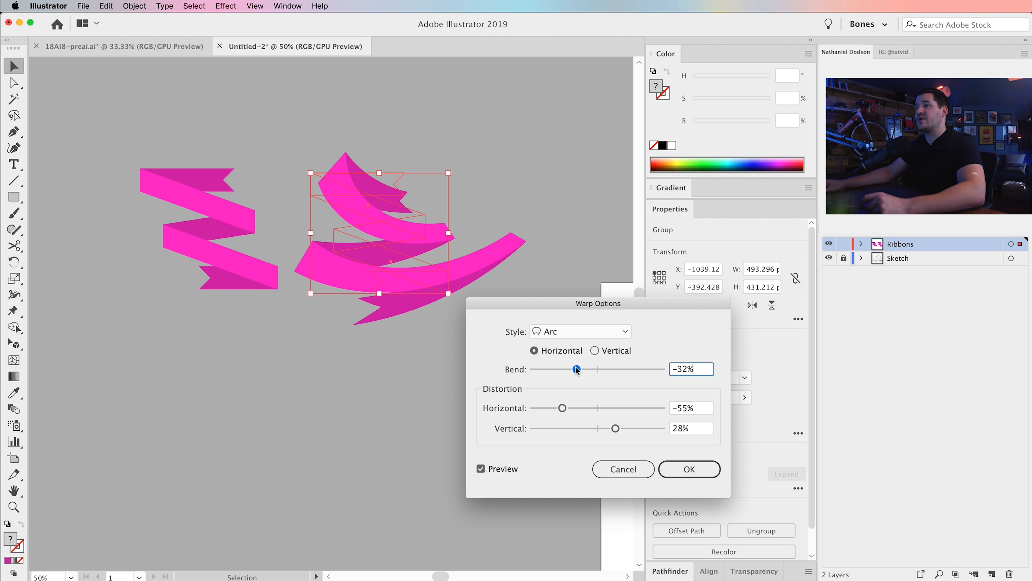
pyautogui.click(691, 474)
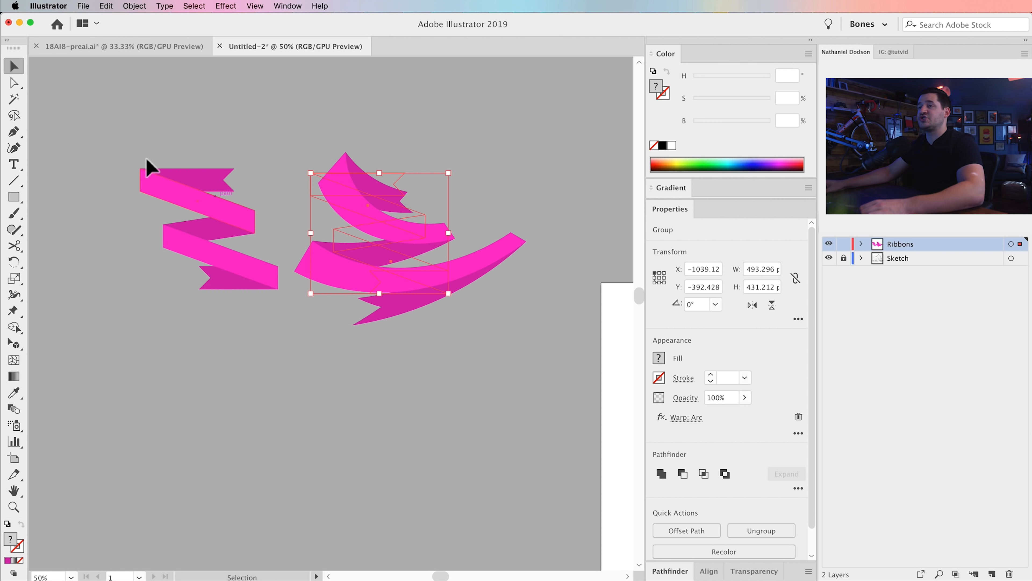
# Step: Move the warped ribbon upward and slightly closer to the straight ribbon on the pasteboard
pyautogui.click(241, 380)
pyautogui.moveTo(406, 448); pyautogui.dragTo(434, 517)
pyautogui.moveTo(425, 360); pyautogui.dragTo(402, 273)
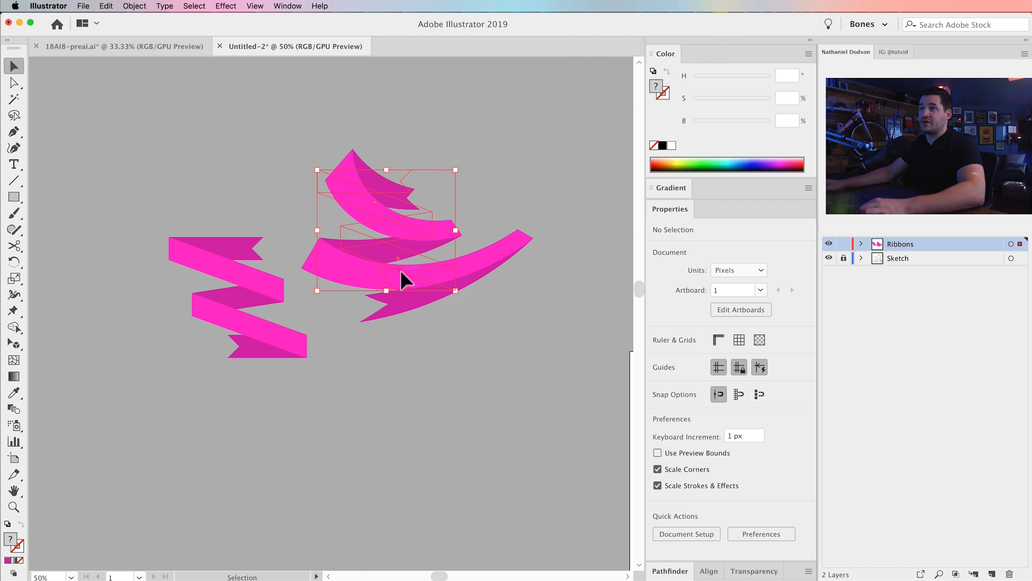
pyautogui.click(427, 377)
# Step: Return to the sketch sheet and examine the arched ribbon drawing near its lower-left corner at 100% zoom
pyautogui.moveTo(464, 374); pyautogui.dragTo(376, 345)
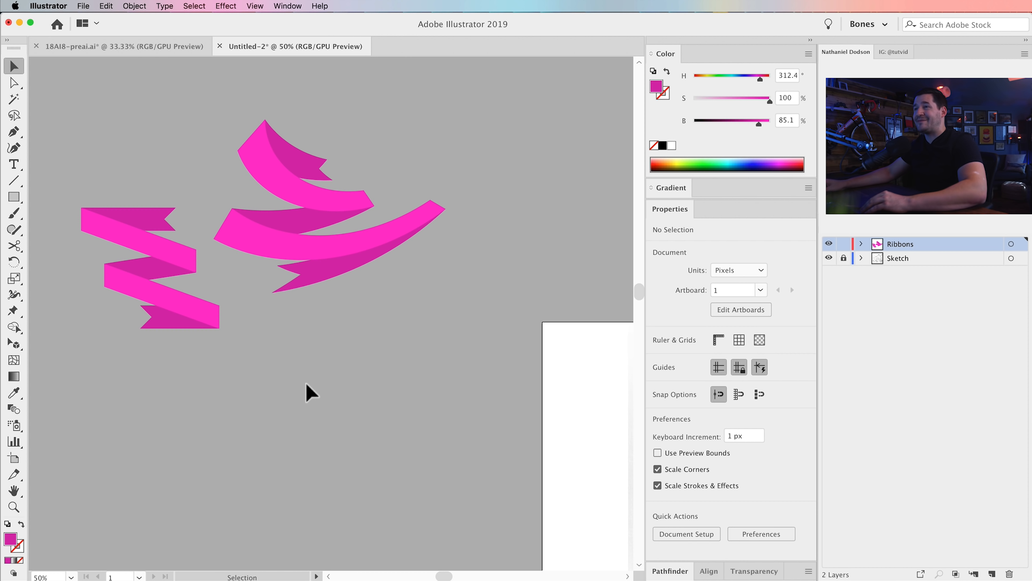
pyautogui.moveTo(520, 381); pyautogui.dragTo(265, 223)
pyautogui.moveTo(455, 336)
pyautogui.mouseDown()
pyautogui.moveTo(240, 275)
pyautogui.moveTo(193, 275)
pyautogui.mouseUp()
pyautogui.moveTo(281, 282); pyautogui.dragTo(246, 300)
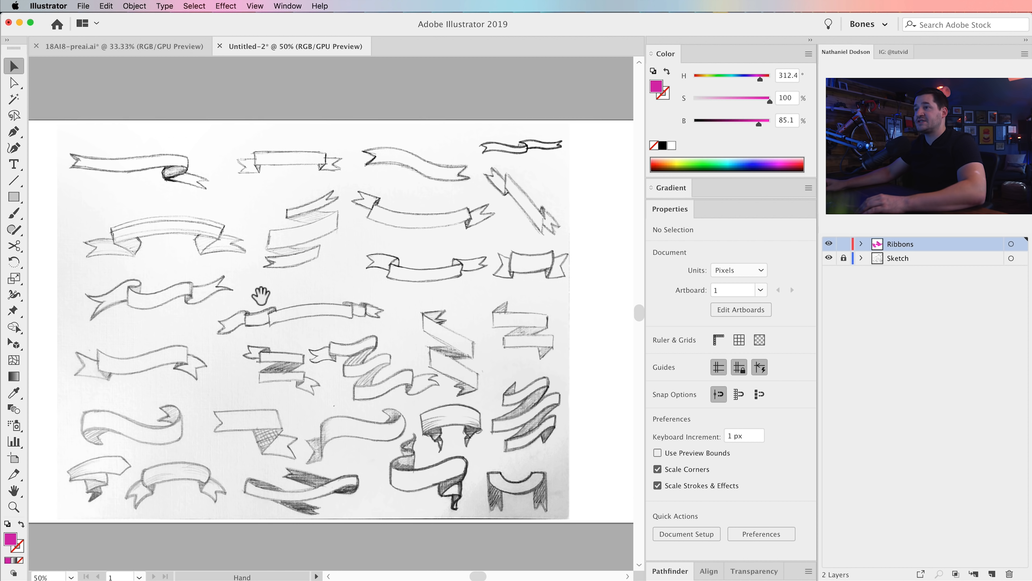
pyautogui.moveTo(326, 322)
pyautogui.mouseDown()
pyautogui.moveTo(353, 320)
pyautogui.moveTo(359, 331)
pyautogui.mouseUp()
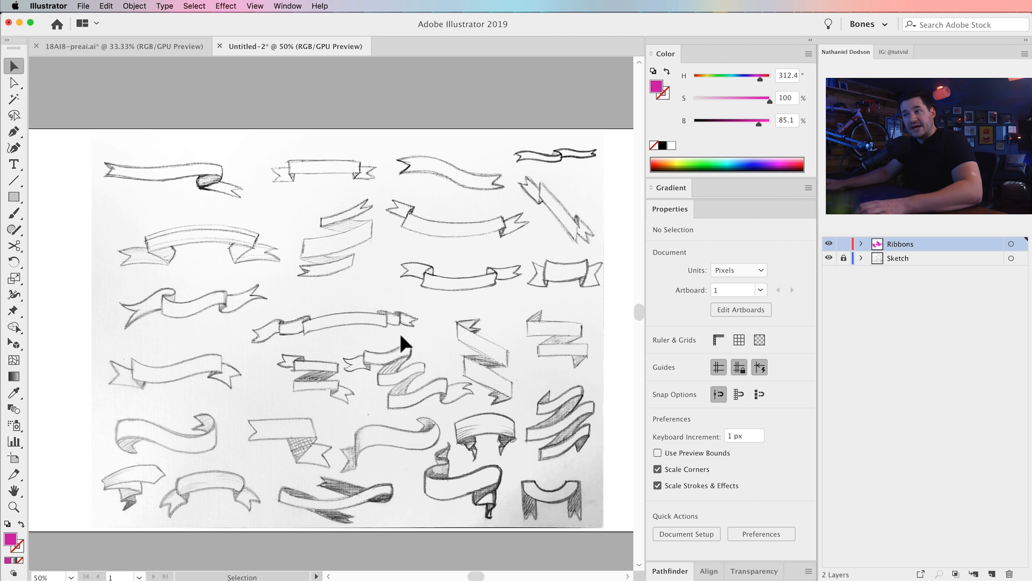
pyautogui.press('z')
pyautogui.click(225, 505)
pyautogui.moveTo(311, 281); pyautogui.dragTo(455, 384)
pyautogui.click(393, 336)
pyautogui.click(390, 327)
pyautogui.press('super+minus')
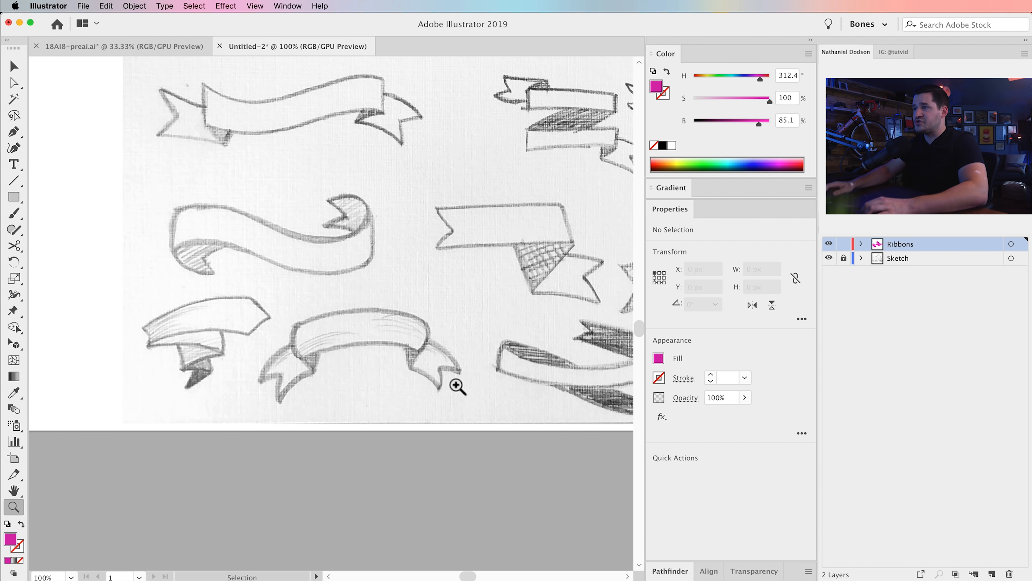
pyautogui.moveTo(438, 338); pyautogui.dragTo(441, 352)
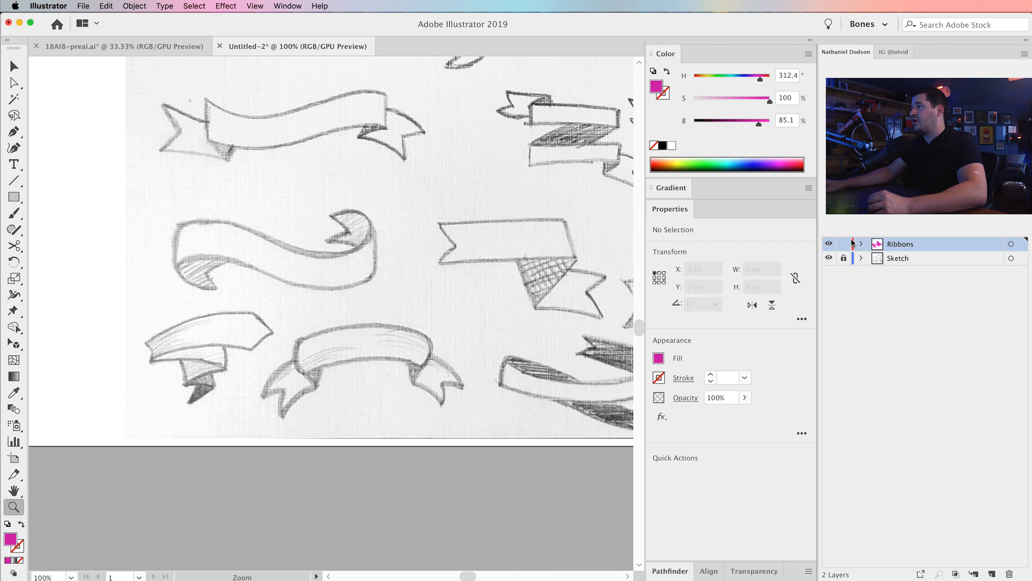
# Step: Lock the Ribbons layer and add a new layer named Ribbons2 above it
pyautogui.click(992, 573)
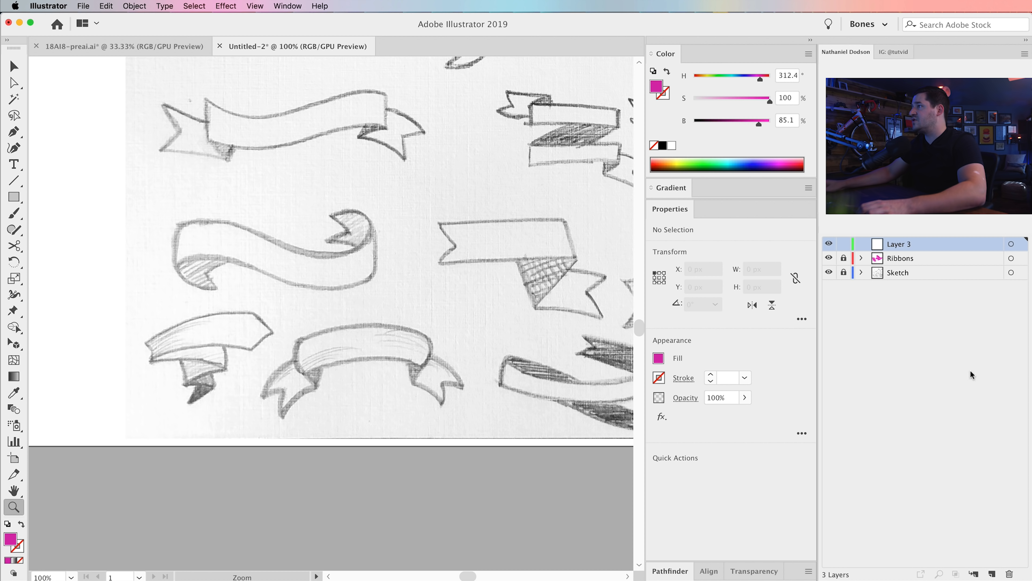
pyautogui.doubleClick(898, 243)
pyautogui.write('Ribb')
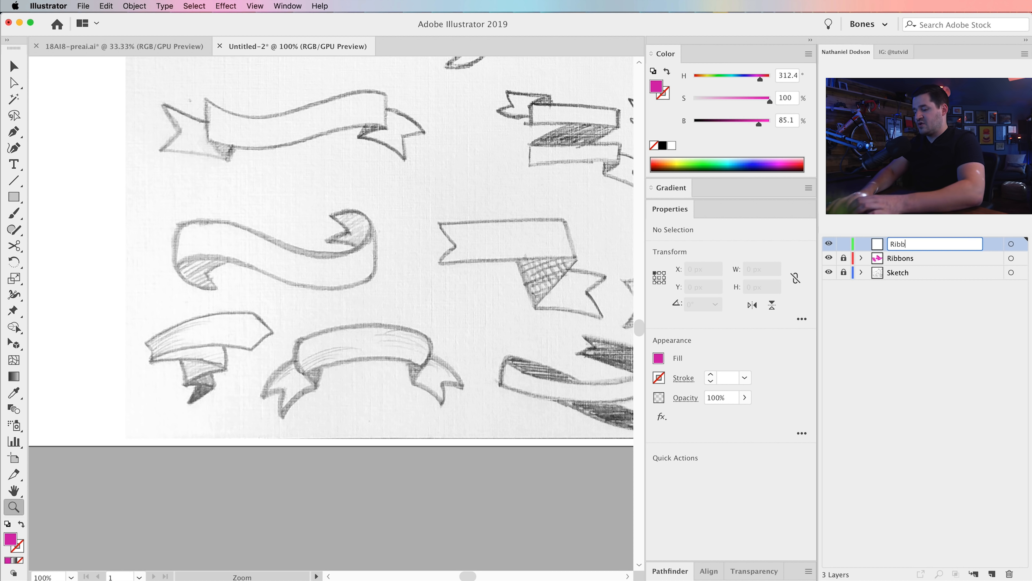
pyautogui.write('ons2')
pyautogui.press('Return')
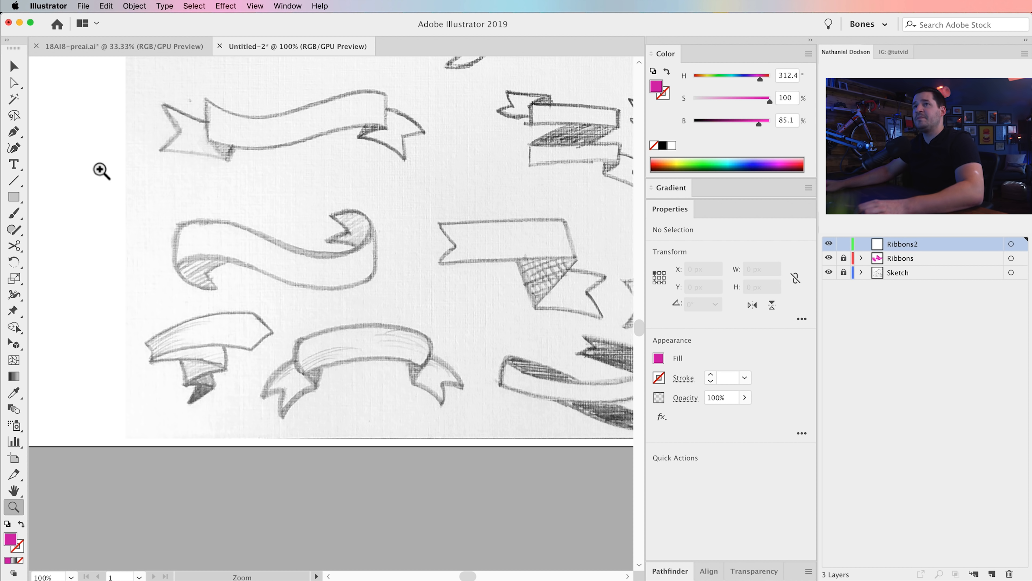
# Step: Draw an ellipse about 462 by 350 px over the arched ribbon sketch, with no fill and a 10 pt magenta stroke
pyautogui.click(11, 199)
pyautogui.moveTo(12, 198); pyautogui.dragTo(74, 228)
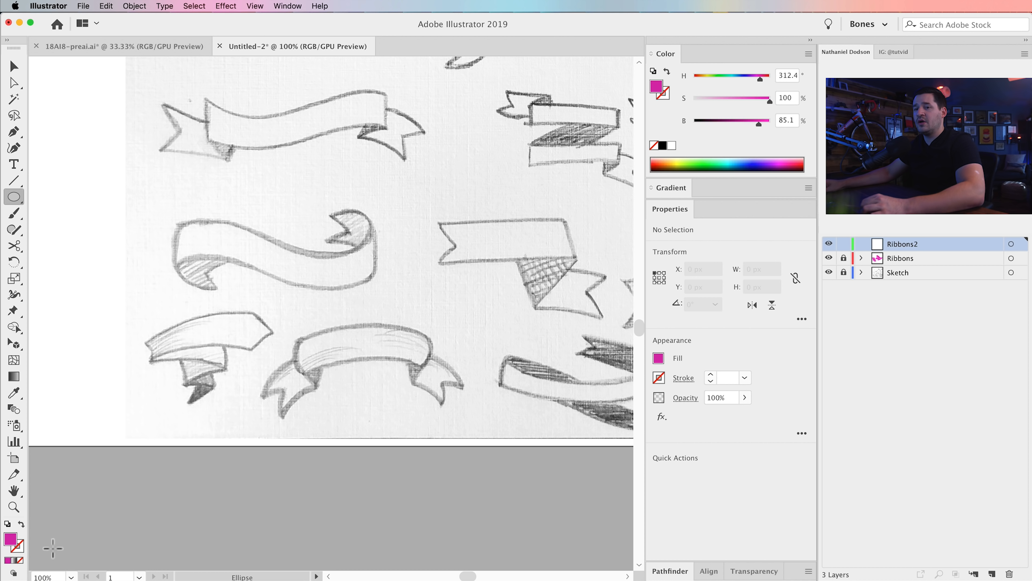
pyautogui.click(19, 545)
pyautogui.hotkey('shift', 'x')
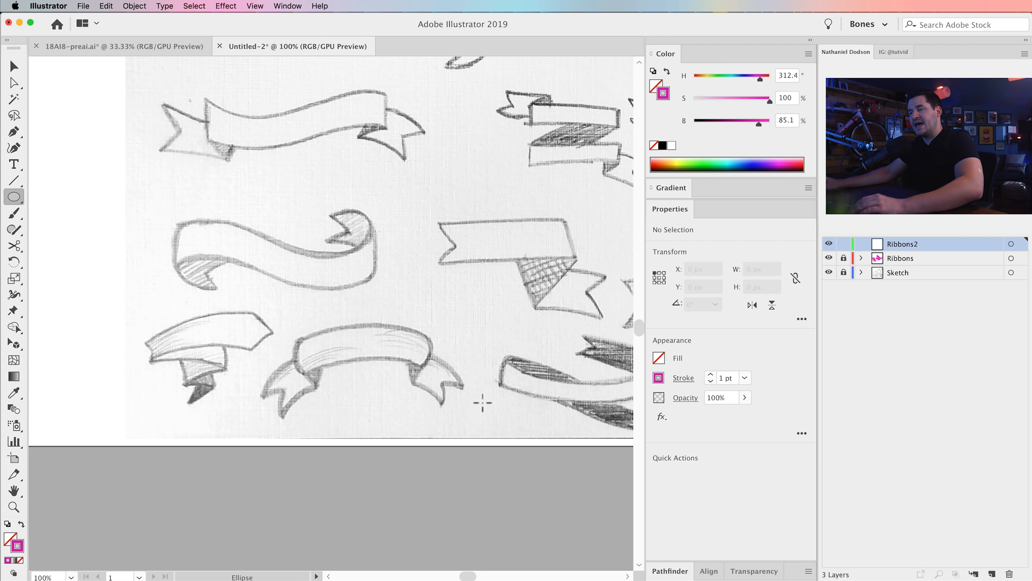
pyautogui.moveTo(219, 319); pyautogui.dragTo(503, 524)
pyautogui.press('v')
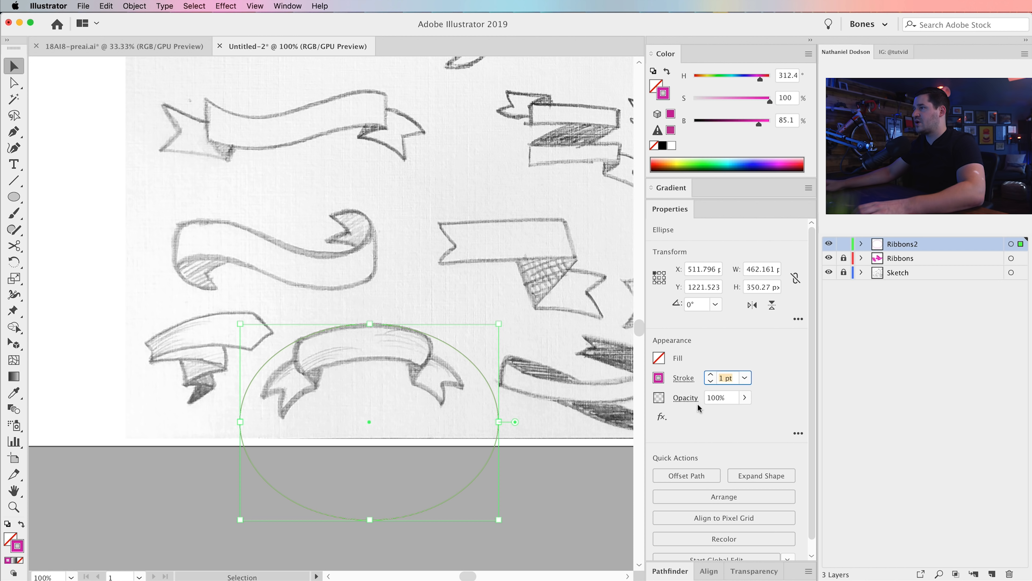
pyautogui.write('10')
pyautogui.press('Tab')
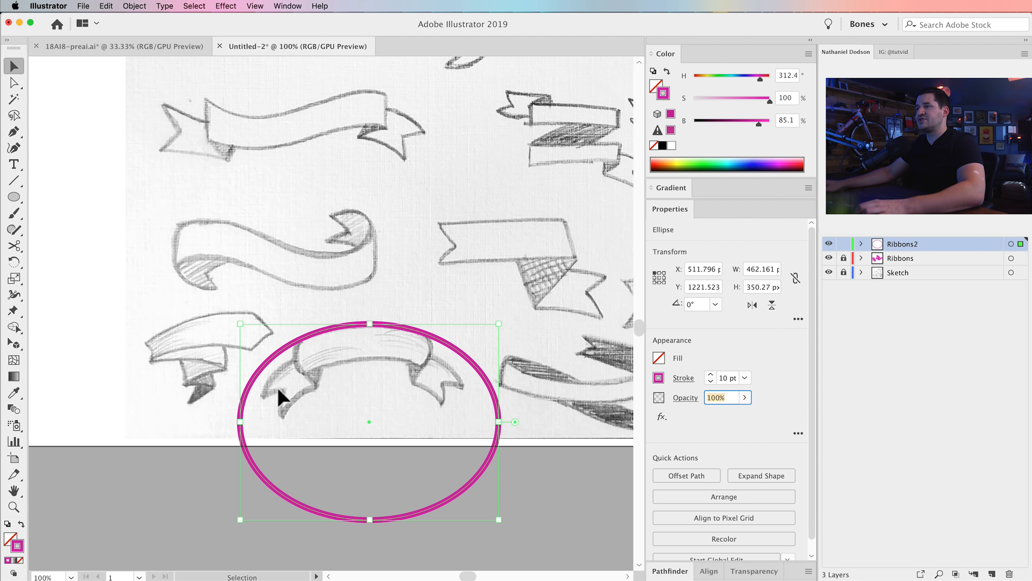
# Step: Duplicate the ellipse straight down so the copy's upper arc follows the lower edge of the sketched banner
pyautogui.click(261, 333)
pyautogui.click(362, 324)
pyautogui.moveTo(386, 334); pyautogui.dragTo(387, 368)
pyautogui.click(559, 502)
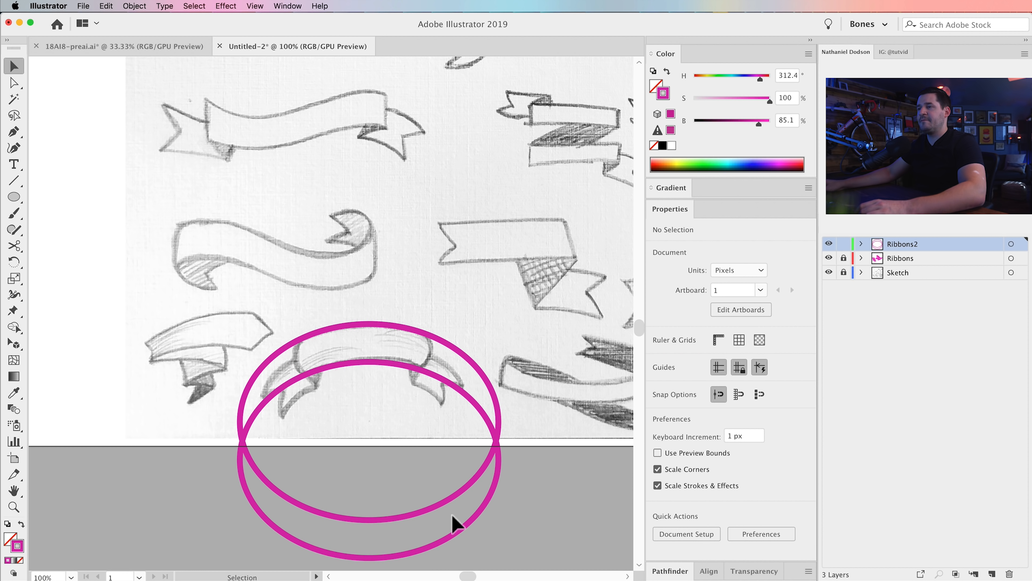
# Step: Subtract the lower ellipse from the upper one with Minus Front, leaving a crescent
pyautogui.moveTo(260, 277); pyautogui.dragTo(489, 454)
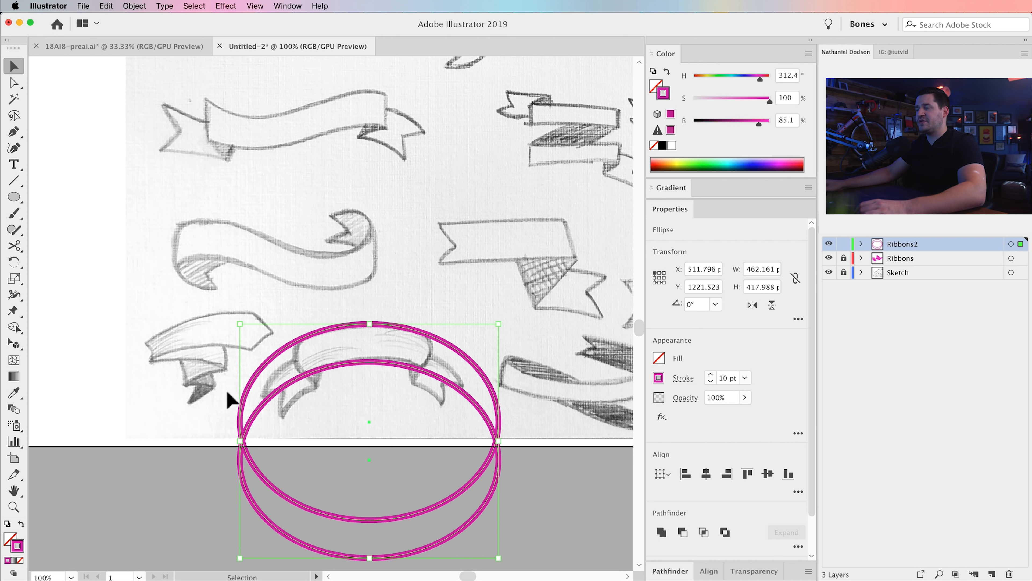
pyautogui.click(569, 467)
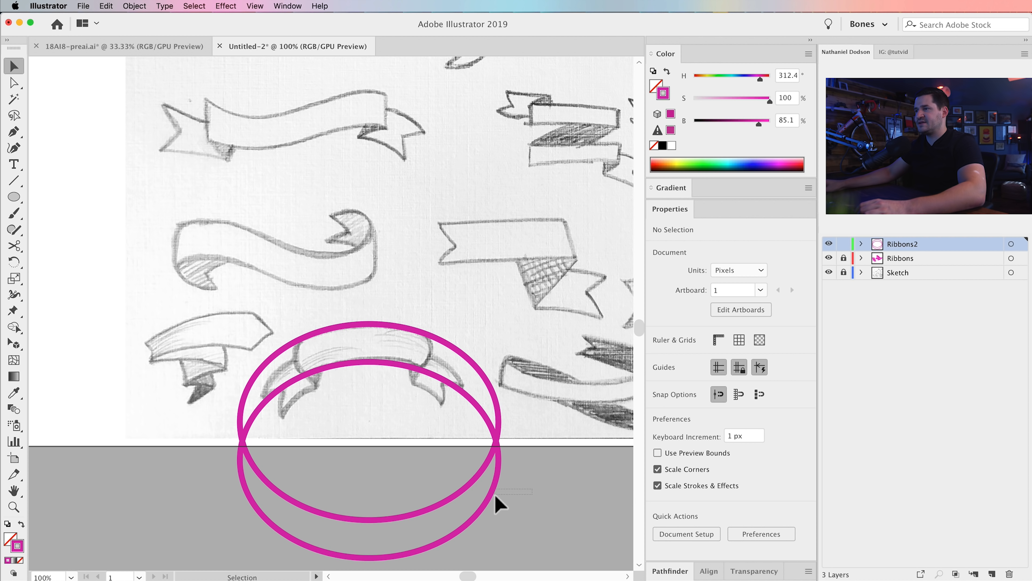
pyautogui.moveTo(436, 359); pyautogui.dragTo(439, 362)
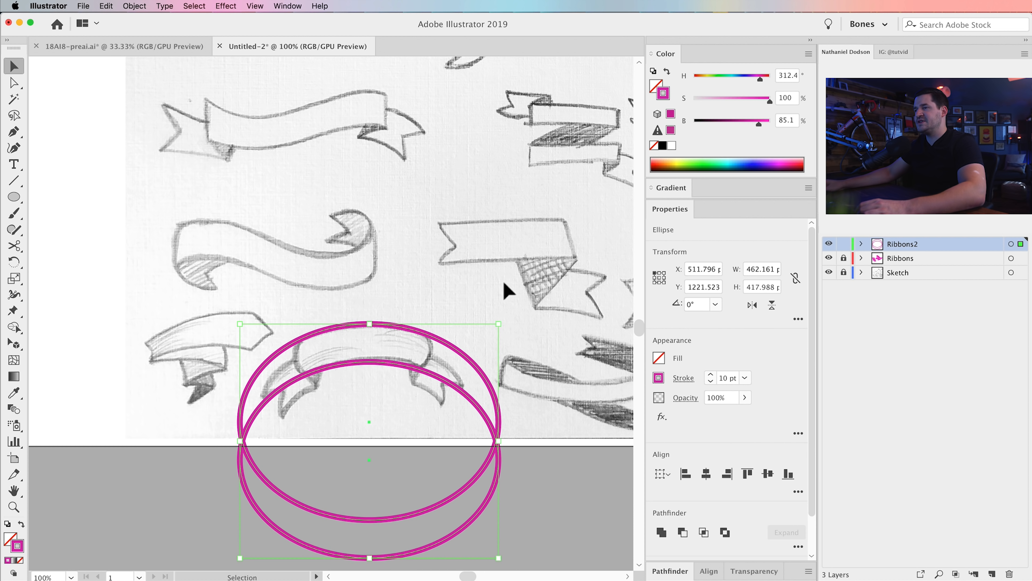
pyautogui.click(683, 537)
pyautogui.click(433, 484)
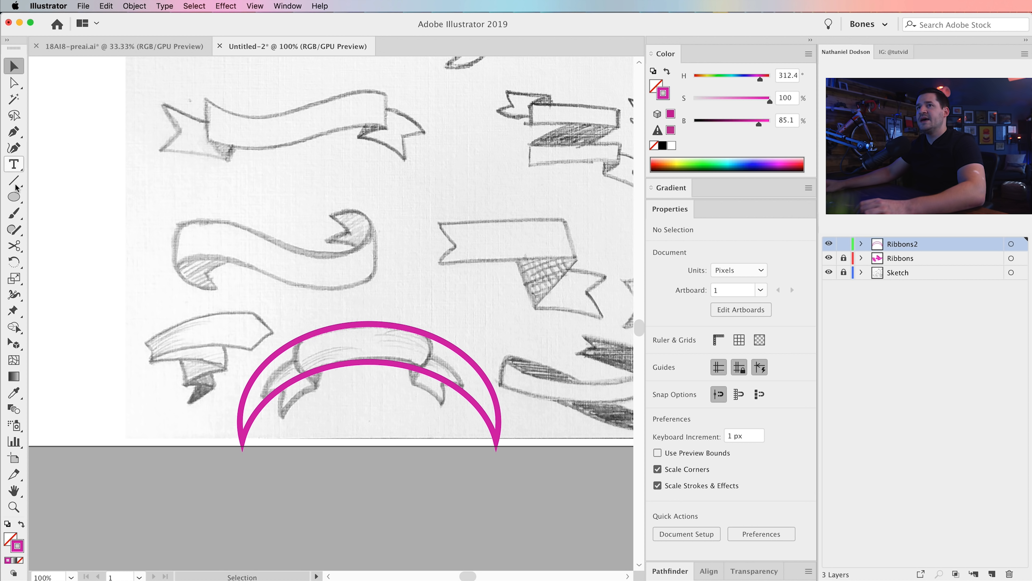
# Step: Draw a second ellipse about 219 by 248 px across the middle of the crescent, starting at the banner's left end
pyautogui.click(14, 197)
pyautogui.moveTo(295, 278); pyautogui.dragTo(423, 423)
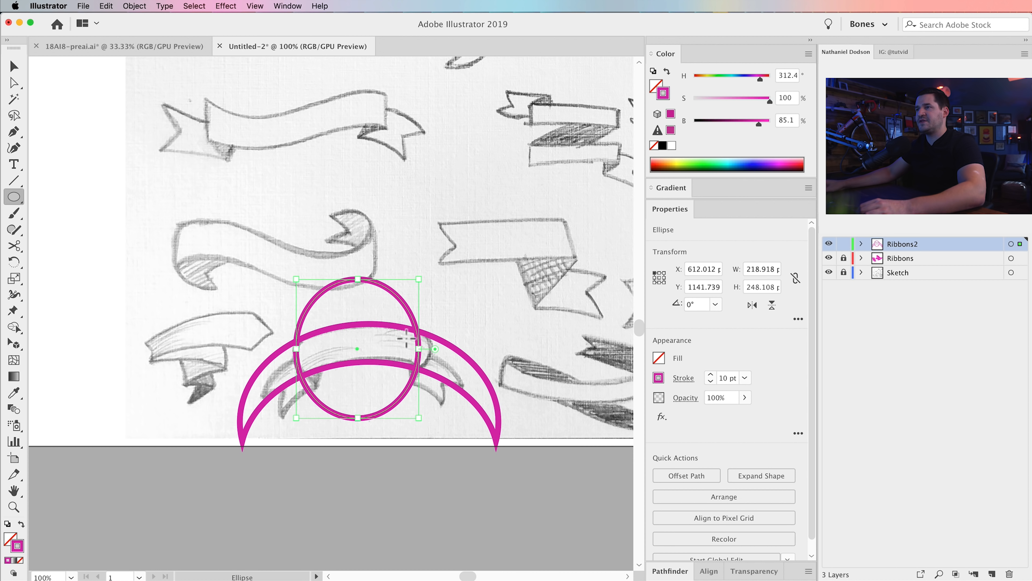
pyautogui.press('v')
pyautogui.click(402, 299)
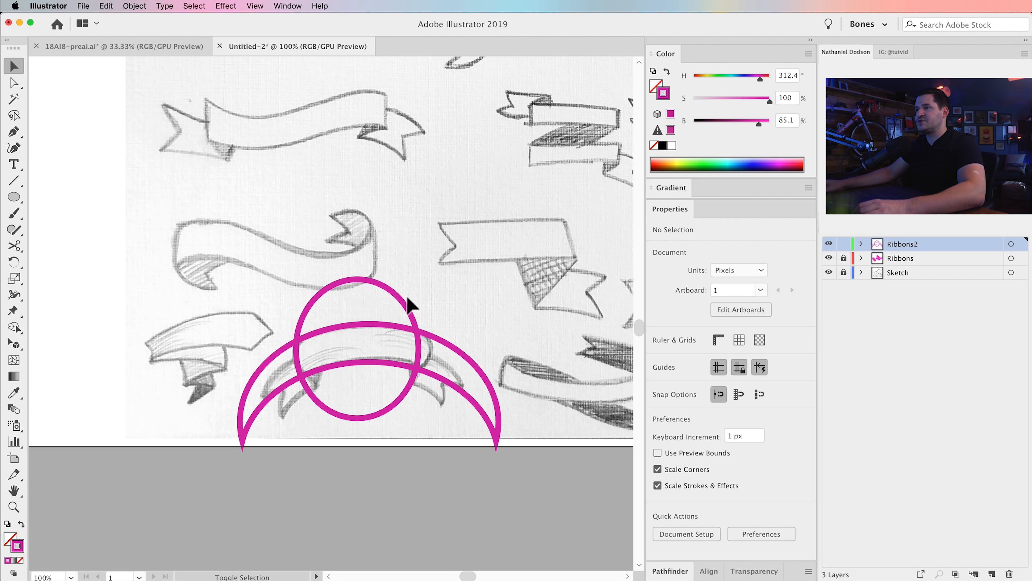
# Step: Duplicate the smaller ellipse sideways to reach the banner's right end and unite the two overlapping ellipses
pyautogui.moveTo(400, 300); pyautogui.dragTo(414, 302)
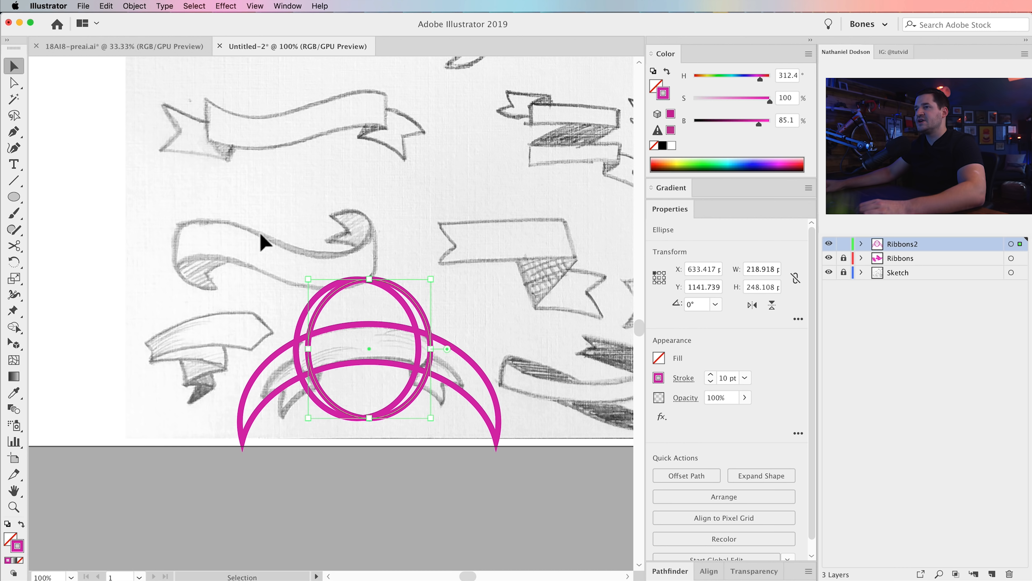
pyautogui.keyDown('shift'); pyautogui.click(403, 300); pyautogui.keyUp('shift')
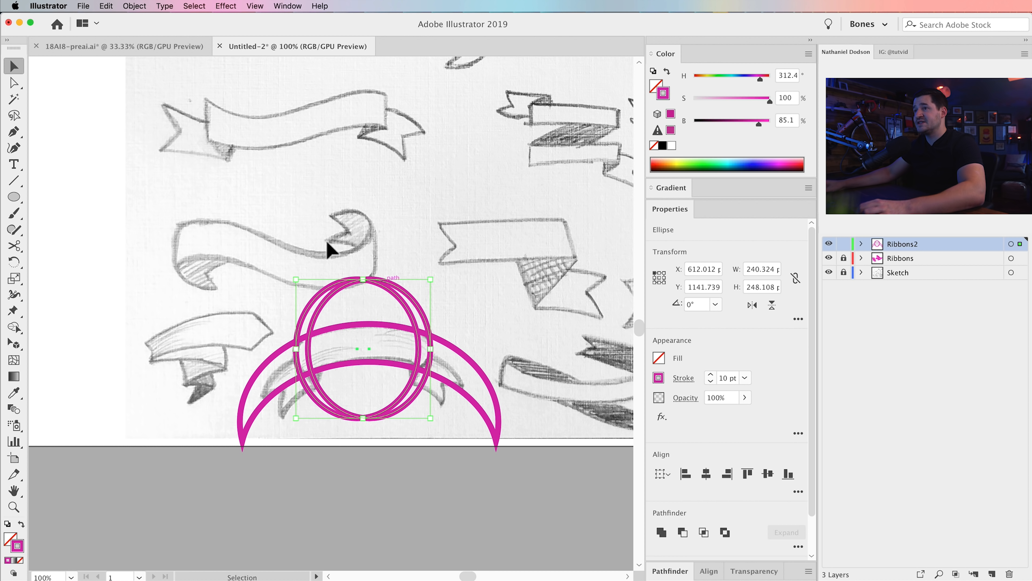
pyautogui.click(287, 234)
pyautogui.click(273, 364)
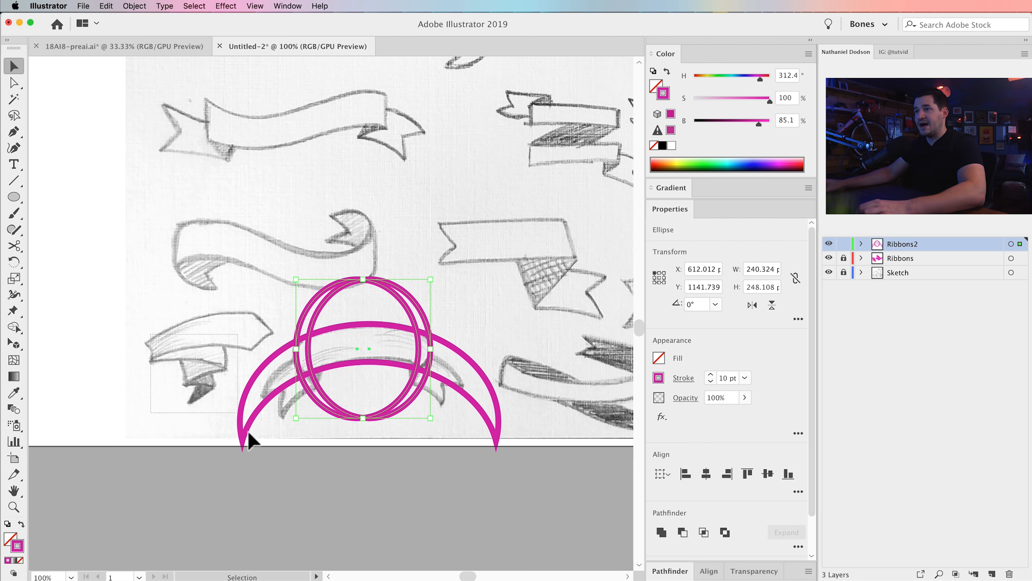
pyautogui.click(428, 312)
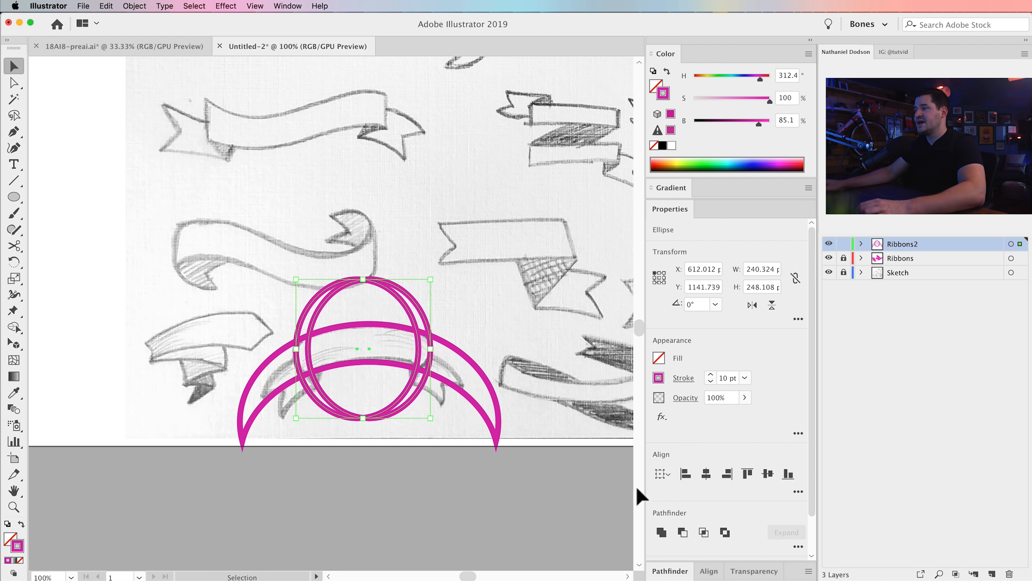
pyautogui.click(661, 532)
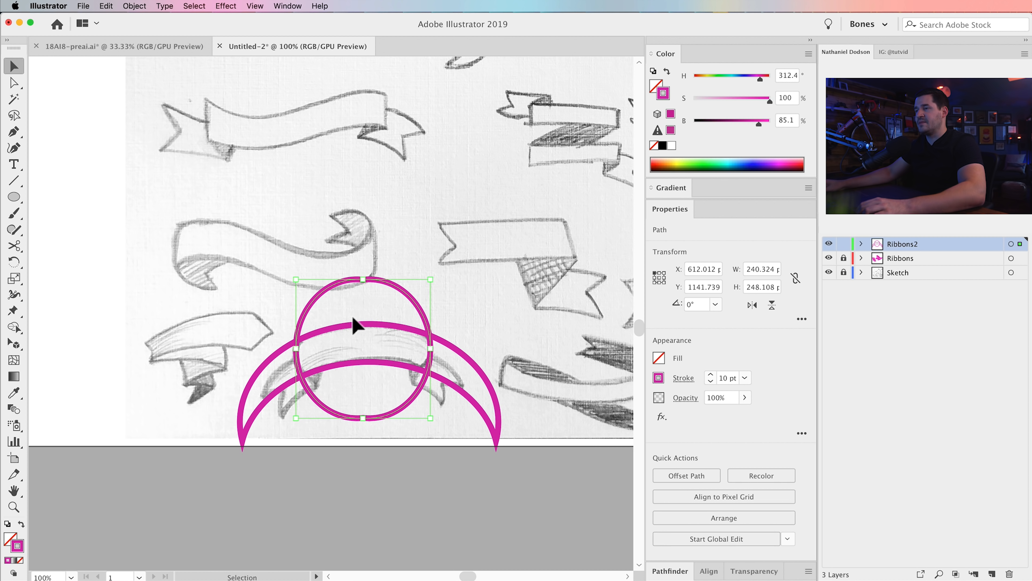
# Step: Intersect the united ellipse shape with the crescent to leave only the curved banner front
pyautogui.keyDown('shift'); pyautogui.click(478, 427); pyautogui.keyUp('shift')
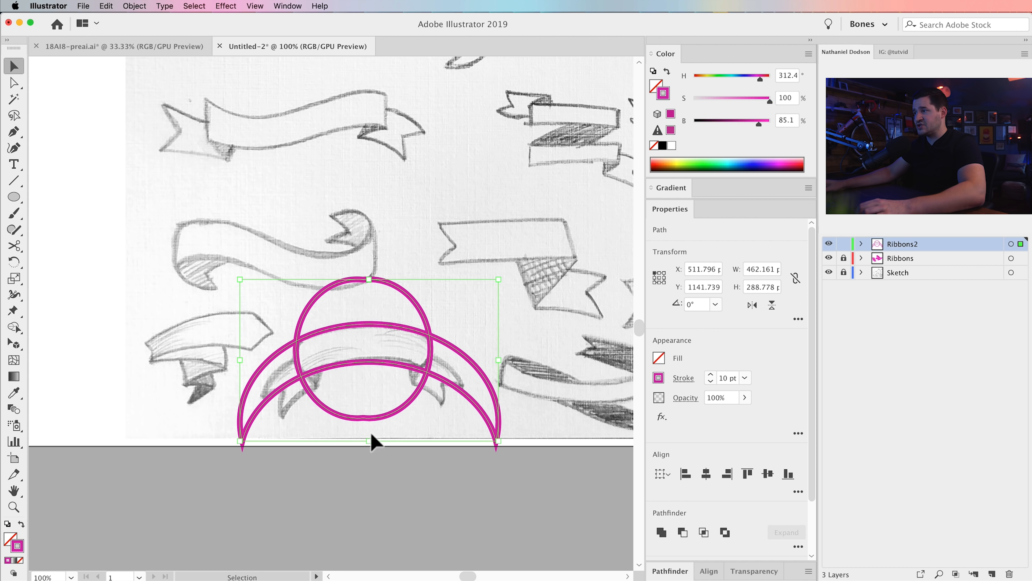
pyautogui.click(704, 536)
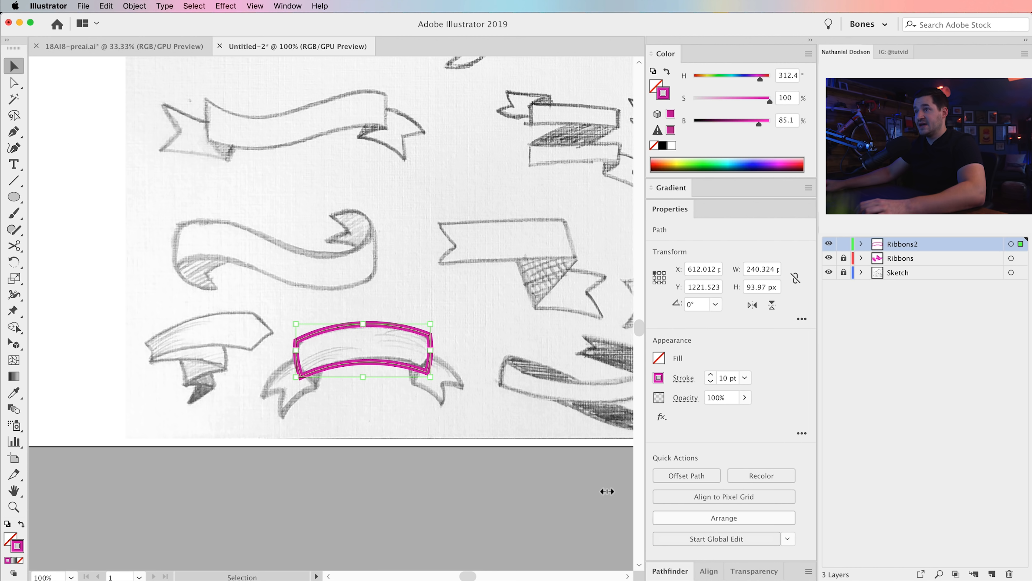
pyautogui.click(415, 462)
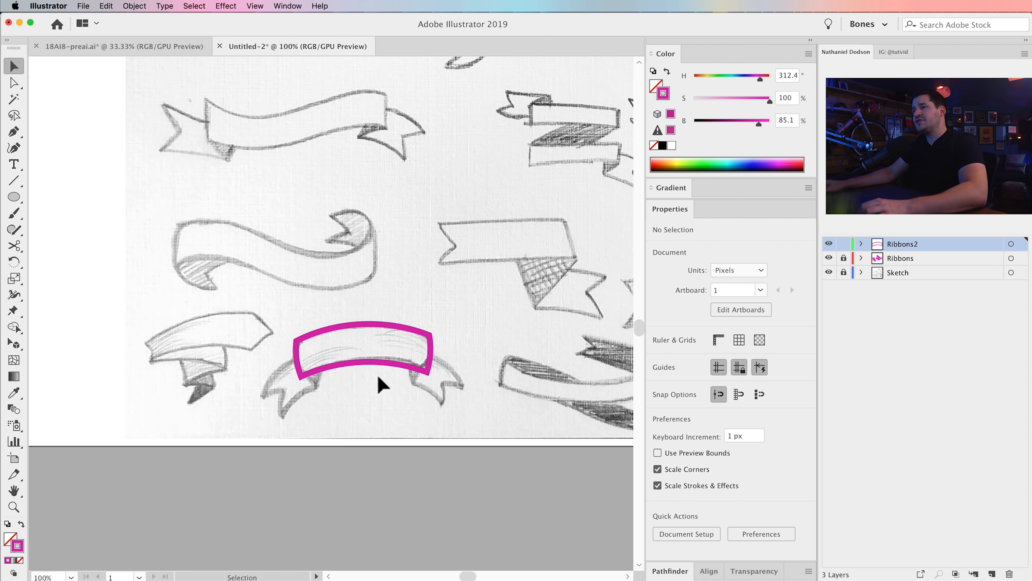
# Step: Swap the curved banner front's fill and stroke so it has a magenta fill and no stroke
pyautogui.press('z')
pyautogui.click(368, 340)
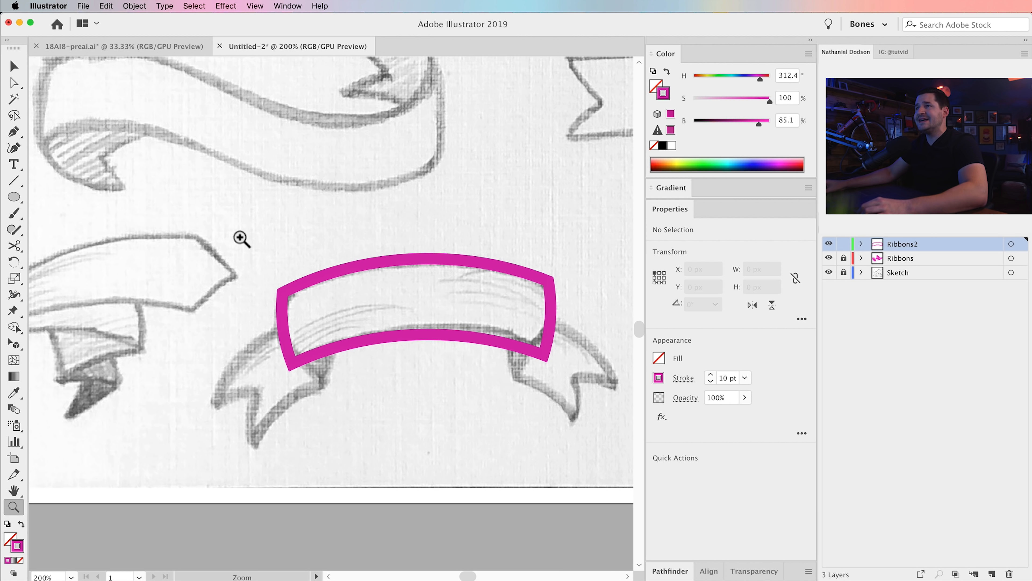
pyautogui.press('v')
pyautogui.moveTo(404, 224); pyautogui.dragTo(461, 384)
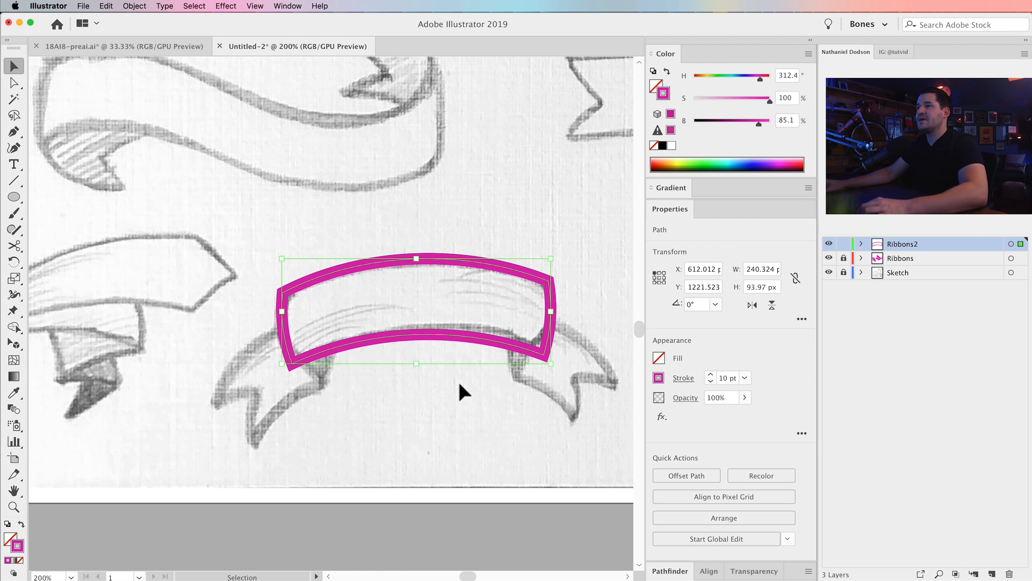
pyautogui.click(21, 525)
pyautogui.click(358, 410)
pyautogui.moveTo(404, 392); pyautogui.dragTo(350, 366)
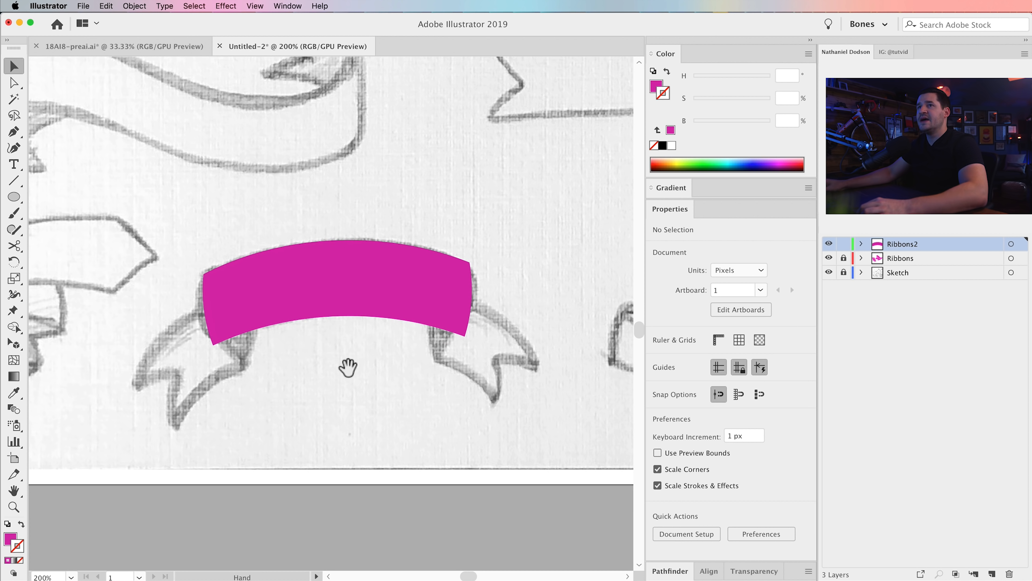
# Step: Draw a rectangle about 206 by 244 px over the banner front's right half and subtract it with Minus Front
pyautogui.moveTo(14, 197); pyautogui.dragTo(85, 196)
pyautogui.moveTo(569, 161); pyautogui.dragTo(337, 433)
pyautogui.press('v')
pyautogui.keyDown('shift'); pyautogui.click(259, 295); pyautogui.keyUp('shift')
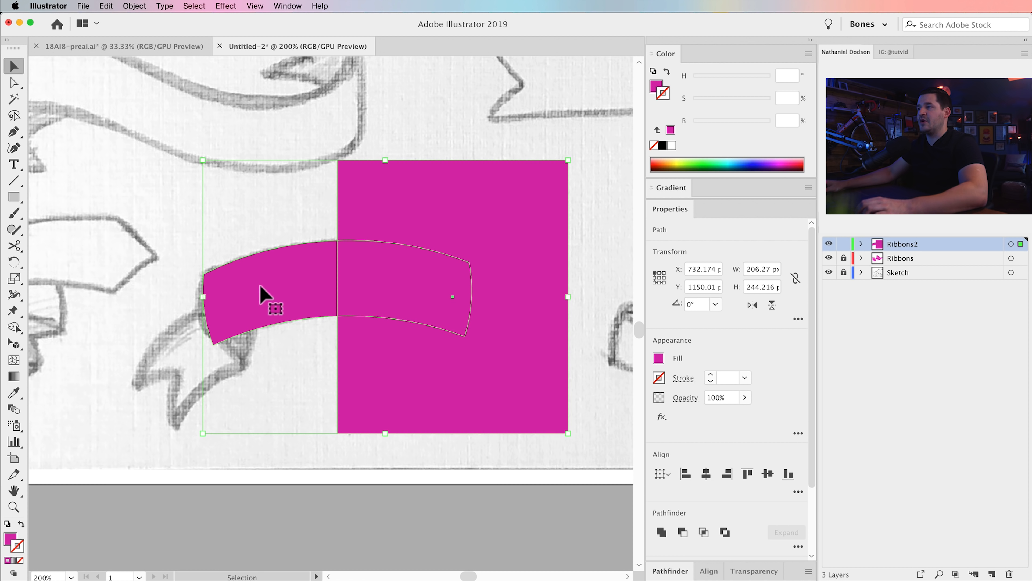
pyautogui.click(683, 532)
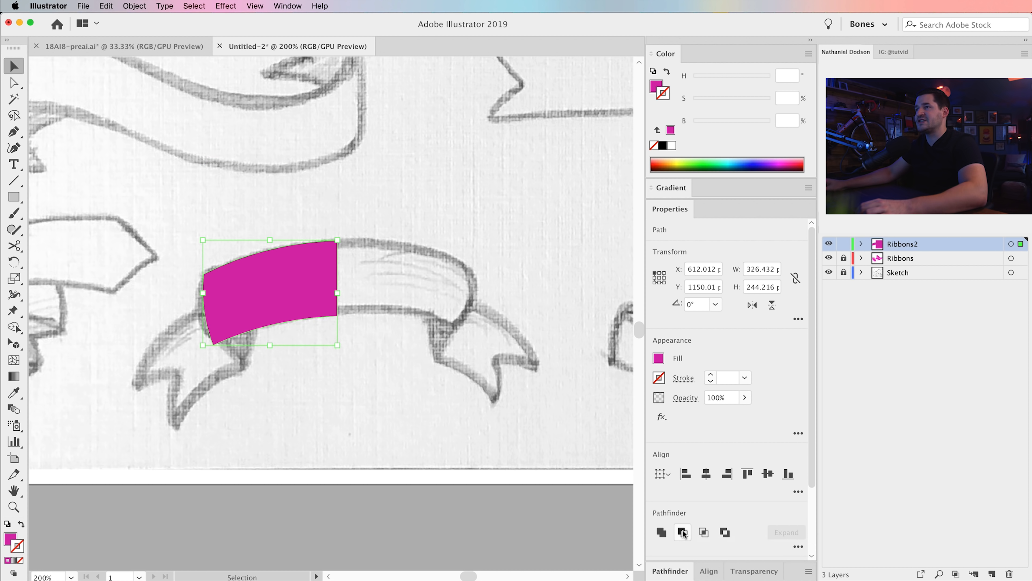
# Step: Move the remaining left half of the banner front up about 8 px to line up with the sketch
pyautogui.click(435, 387)
pyautogui.click(269, 277)
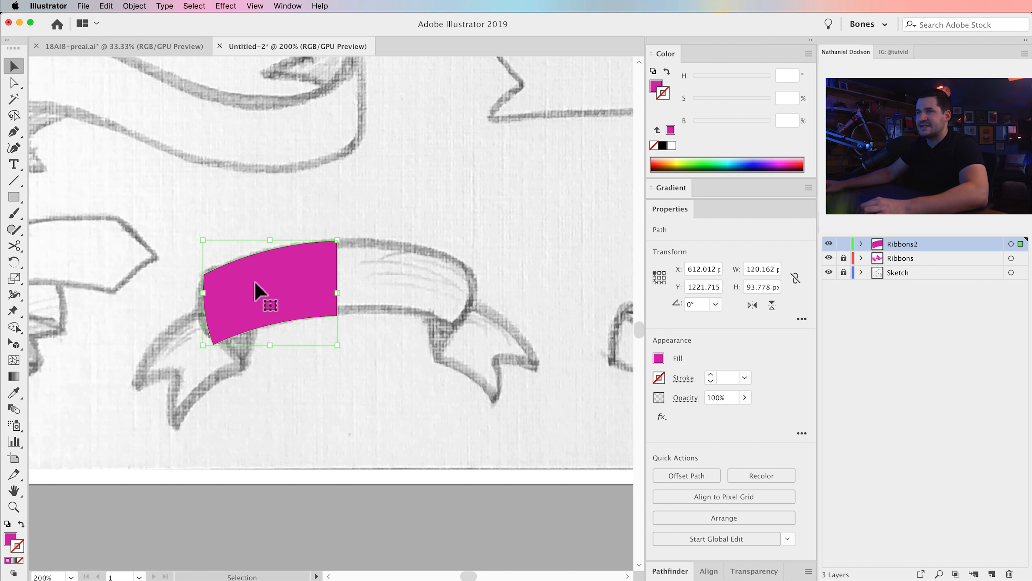
pyautogui.moveTo(267, 312)
pyautogui.mouseDown()
pyautogui.moveTo(262, 292)
pyautogui.moveTo(269, 305)
pyautogui.mouseUp()
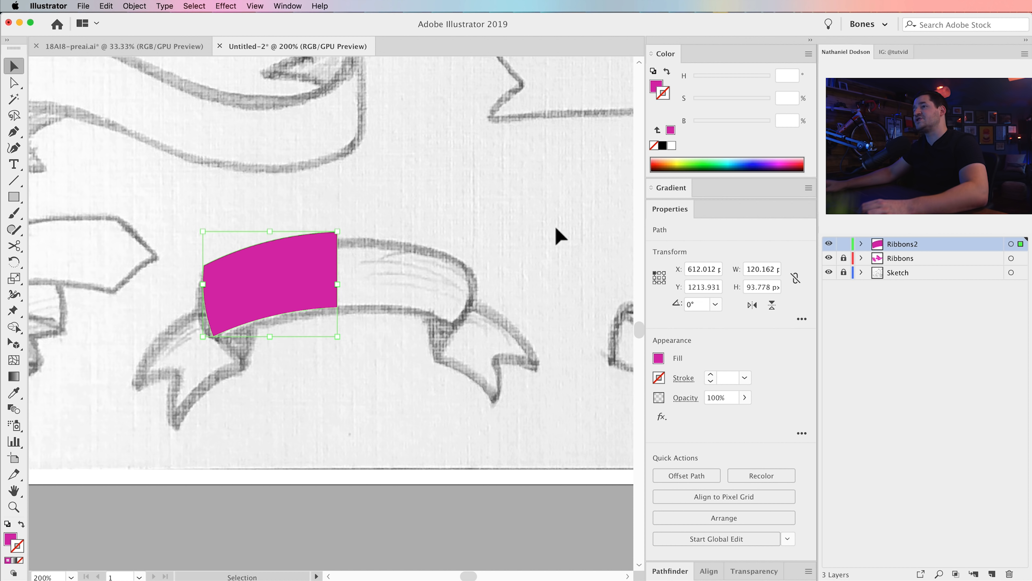
pyautogui.hscroll(-3, 284, 399)
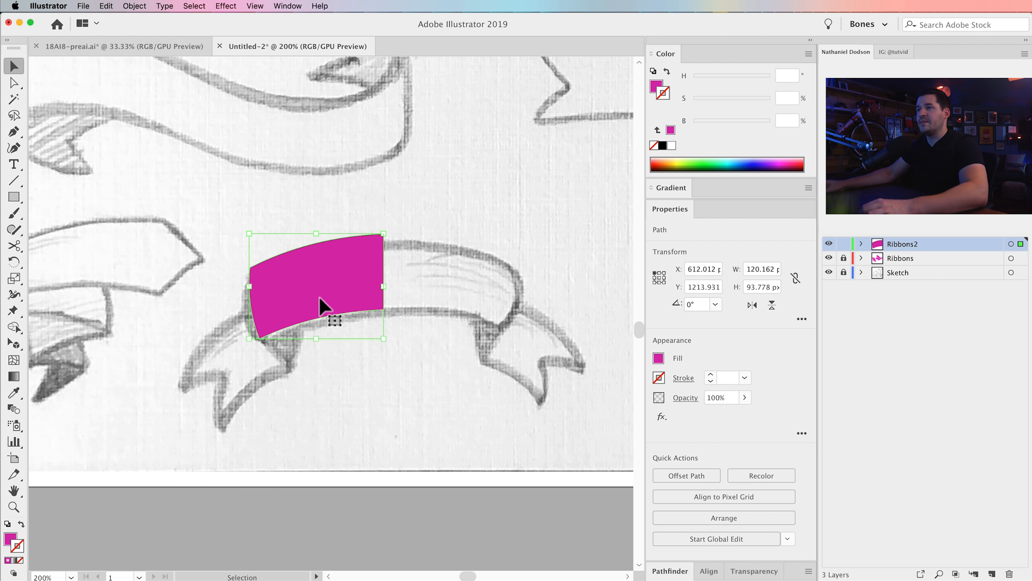
# Step: Trace the folded triangle under the banner's left end with the Pen tool, about 44 by 59 px, overlapping the front
pyautogui.click(15, 127)
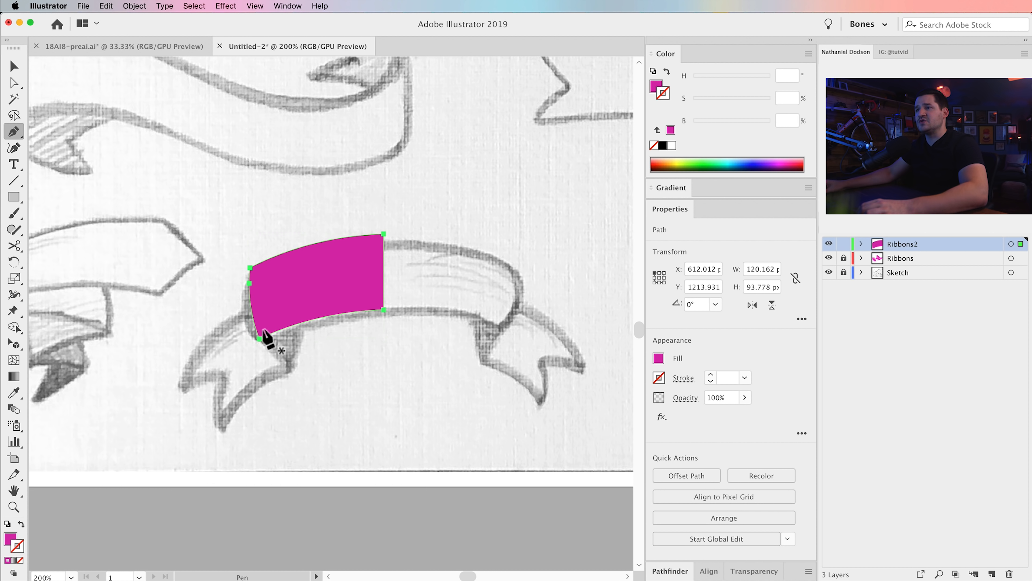
pyautogui.press('v')
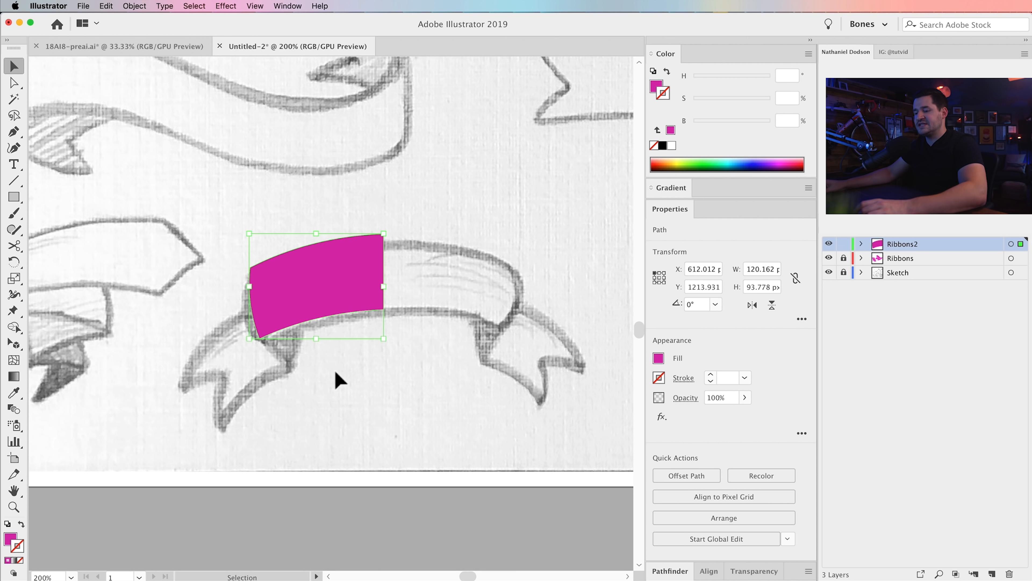
pyautogui.click(336, 373)
pyautogui.click(13, 131)
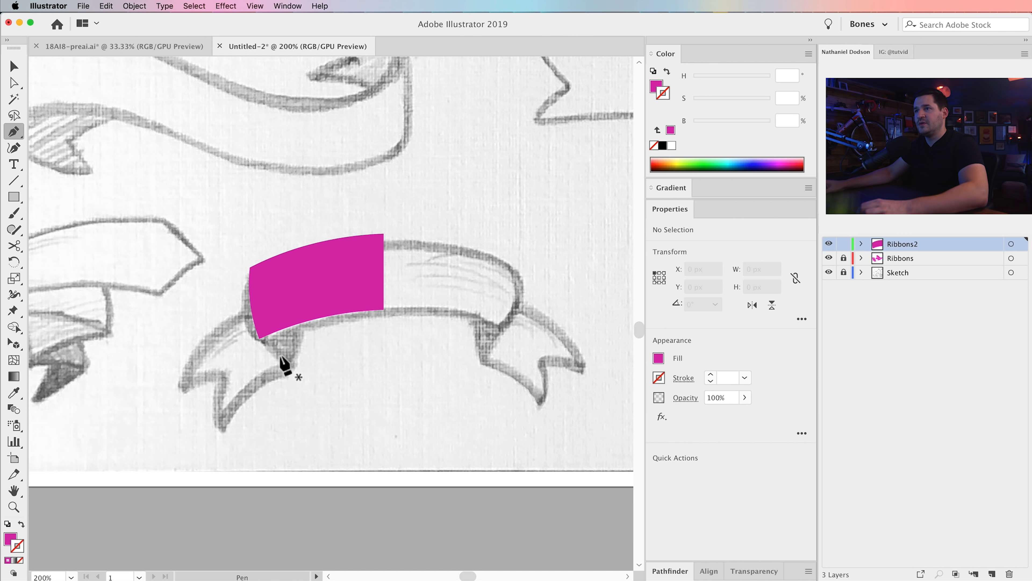
pyautogui.click(260, 338)
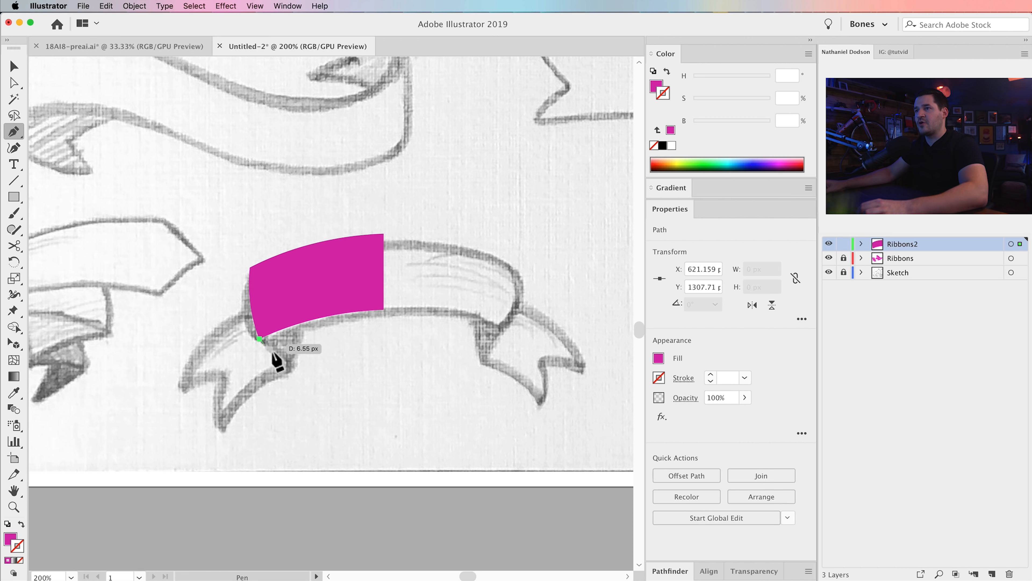
pyautogui.click(291, 373)
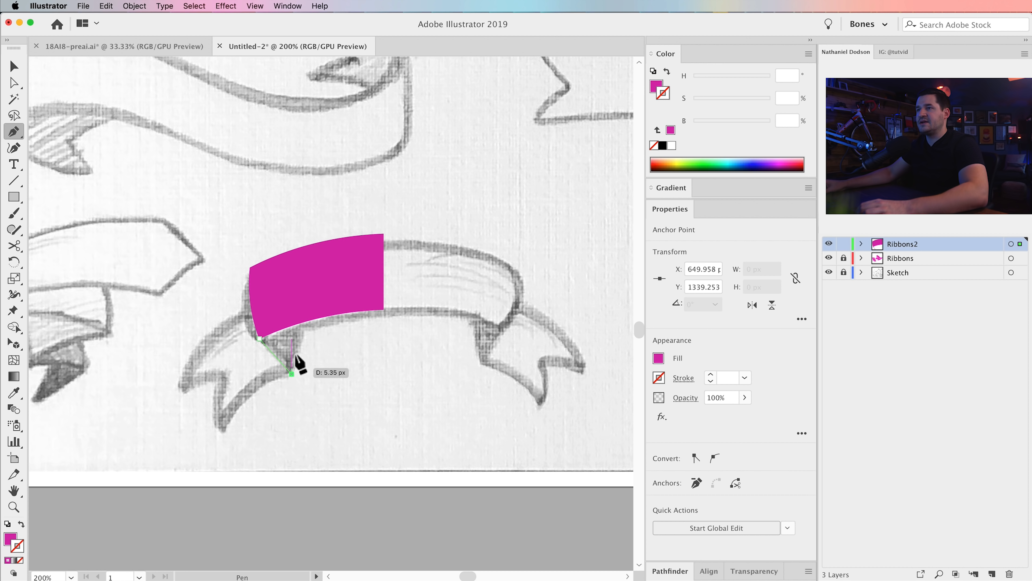
pyautogui.moveTo(307, 326); pyautogui.dragTo(307, 301)
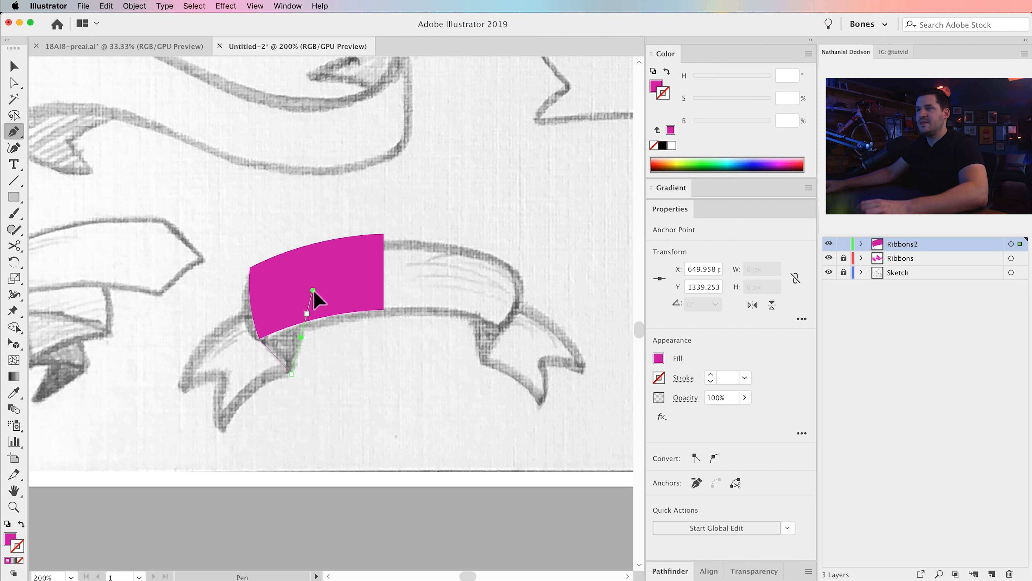
pyautogui.click(259, 338)
pyautogui.press('v')
# Step: Recolor the fold triangle orange with a hue of 29.03° and a brightness of 85%
pyautogui.click(302, 357)
pyautogui.click(295, 362)
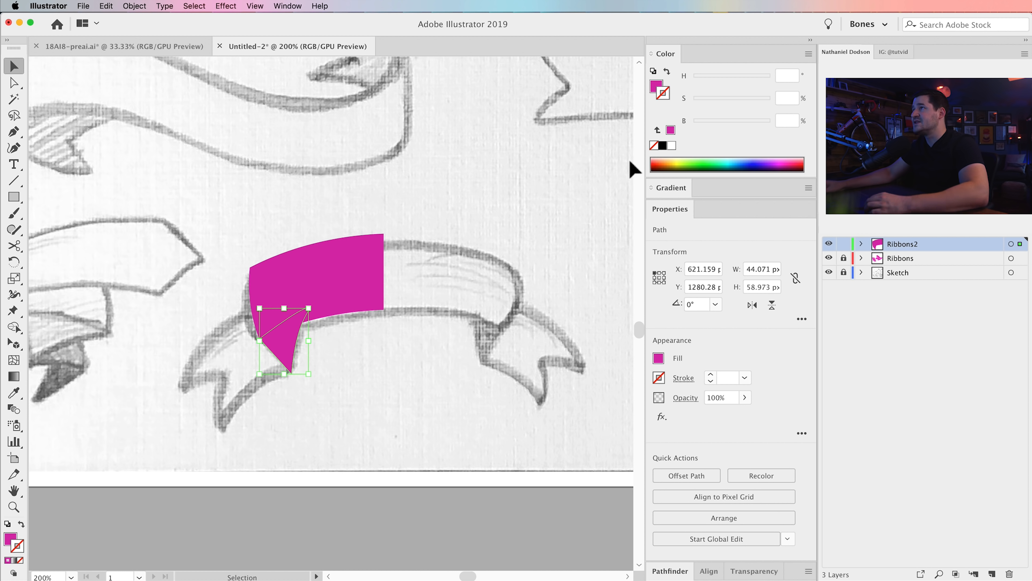
pyautogui.click(657, 85)
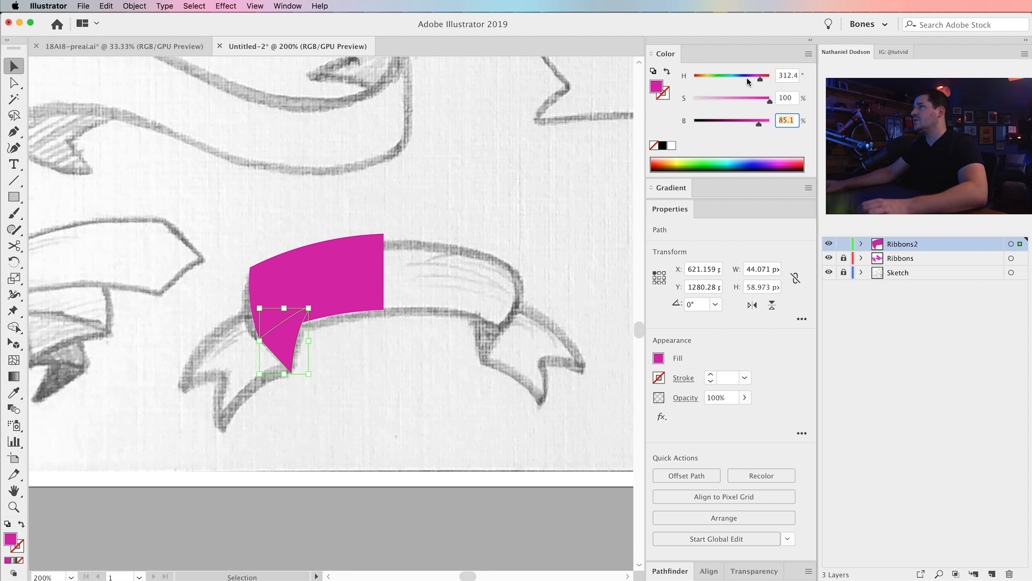
pyautogui.moveTo(706, 75); pyautogui.dragTo(699, 76)
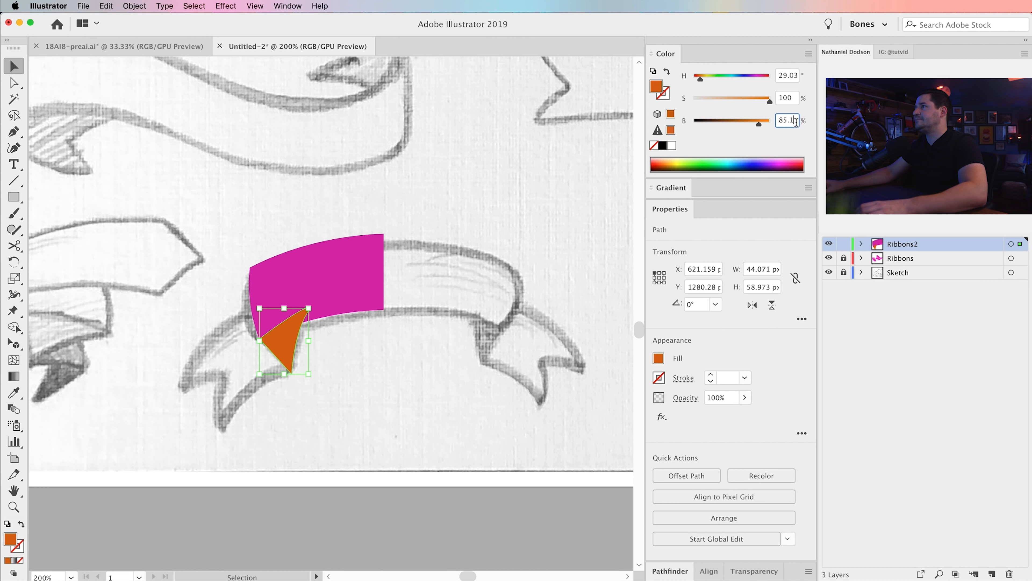
pyautogui.write('85')
pyautogui.press('Tab')
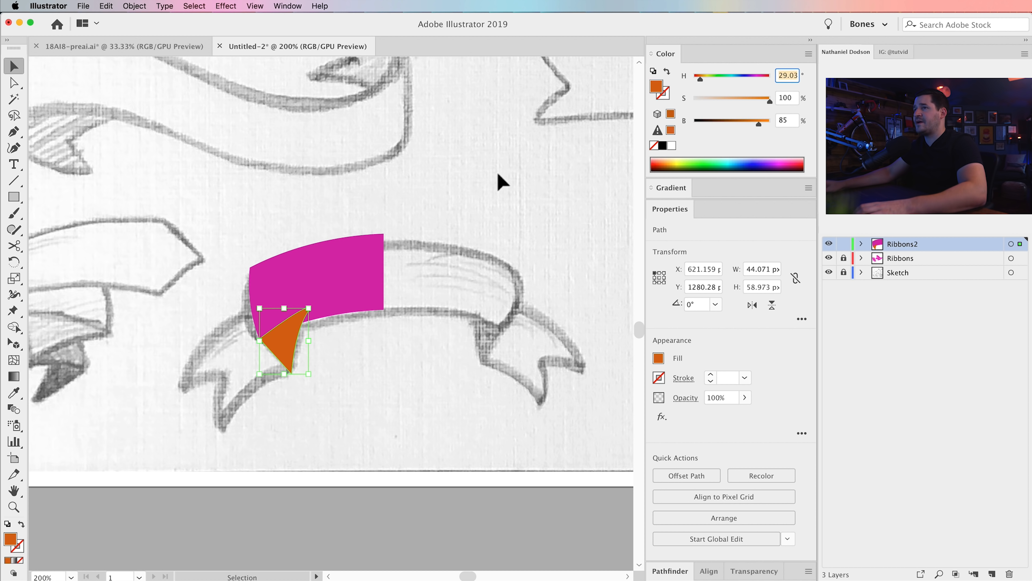
# Step: Sample the fold's orange onto the banner front with the Eyedropper and set the front's brightness to 100%
pyautogui.click(356, 290)
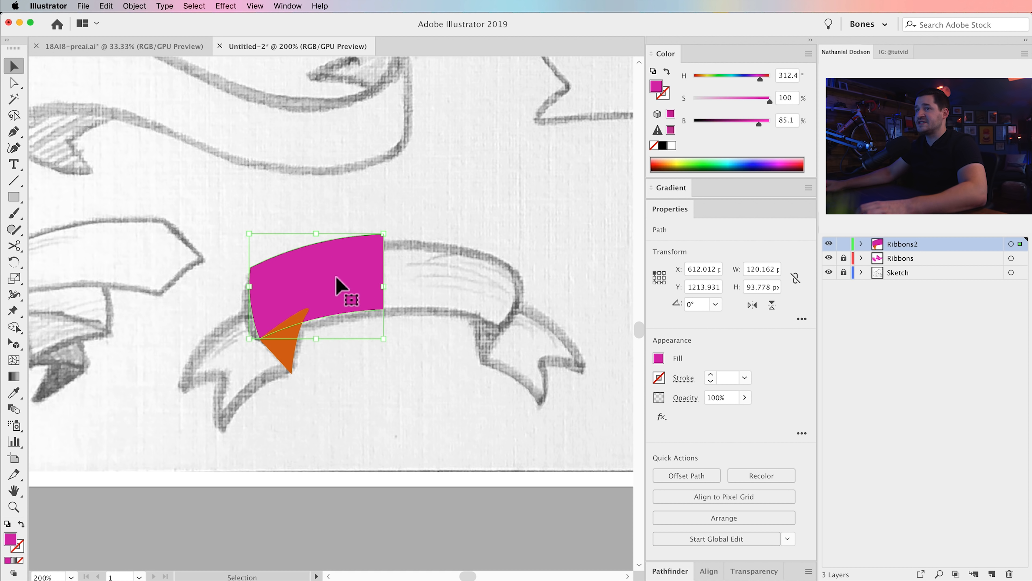
pyautogui.click(14, 392)
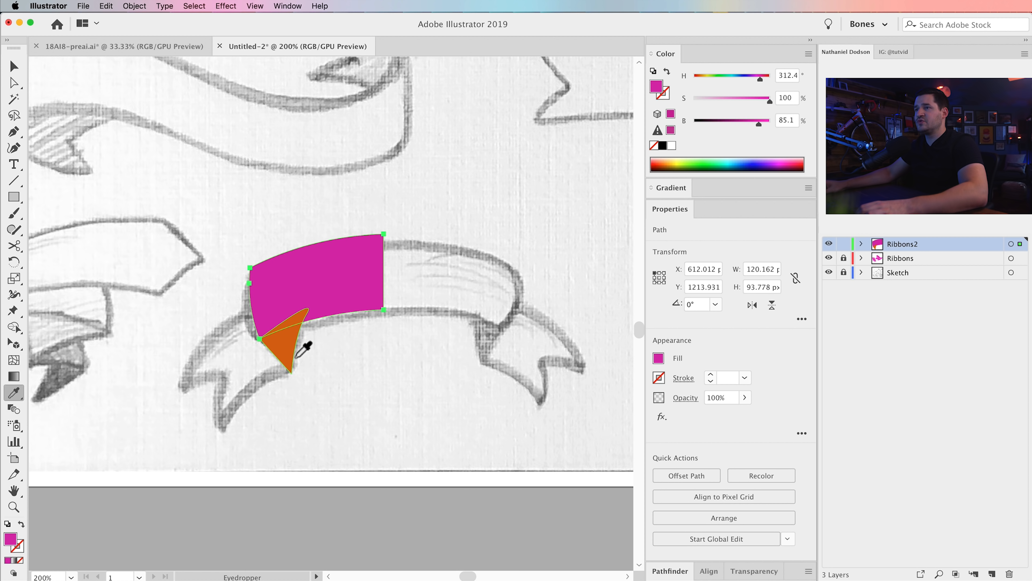
pyautogui.click(287, 351)
pyautogui.press('v')
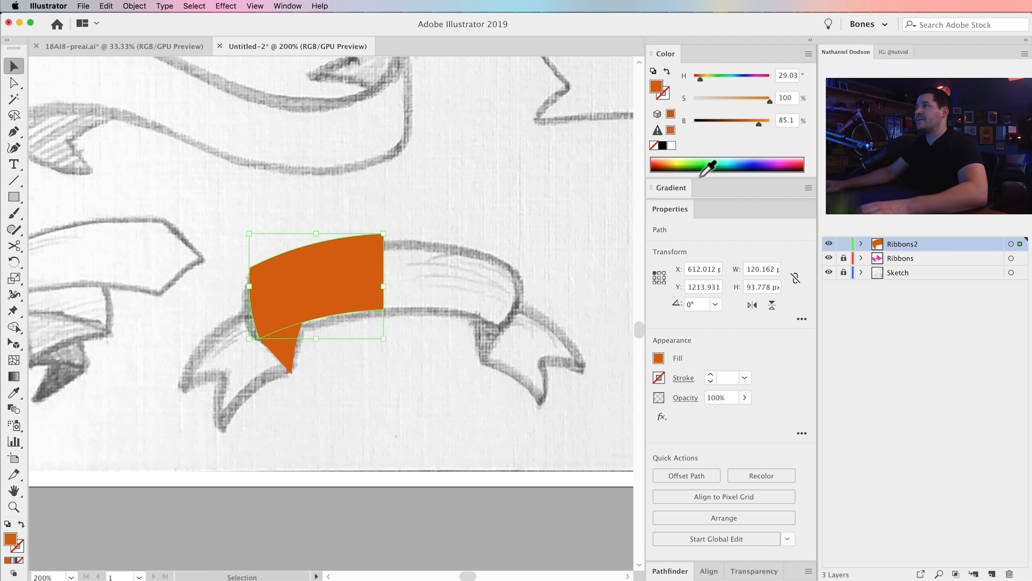
pyautogui.write('100')
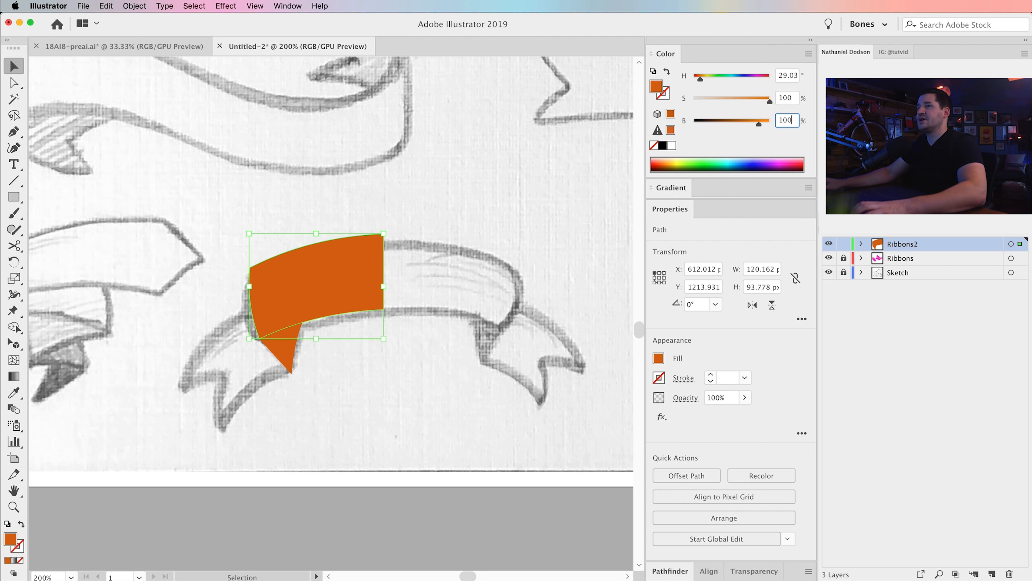
pyautogui.press('Return')
pyautogui.click(370, 348)
# Step: Send the fold triangle backward so it sits behind the banner front
pyautogui.click(291, 354)
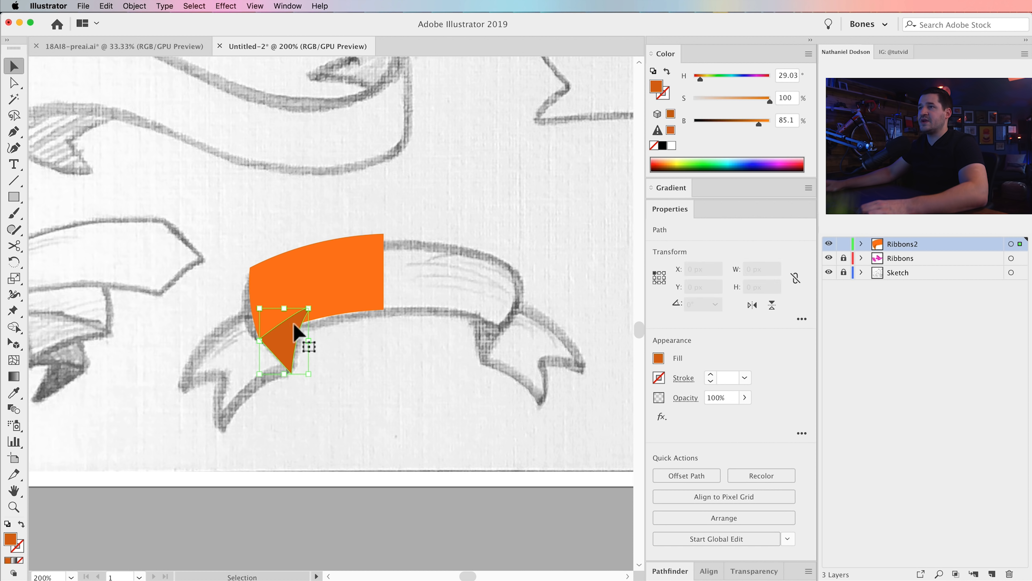
pyautogui.rightClick(276, 344)
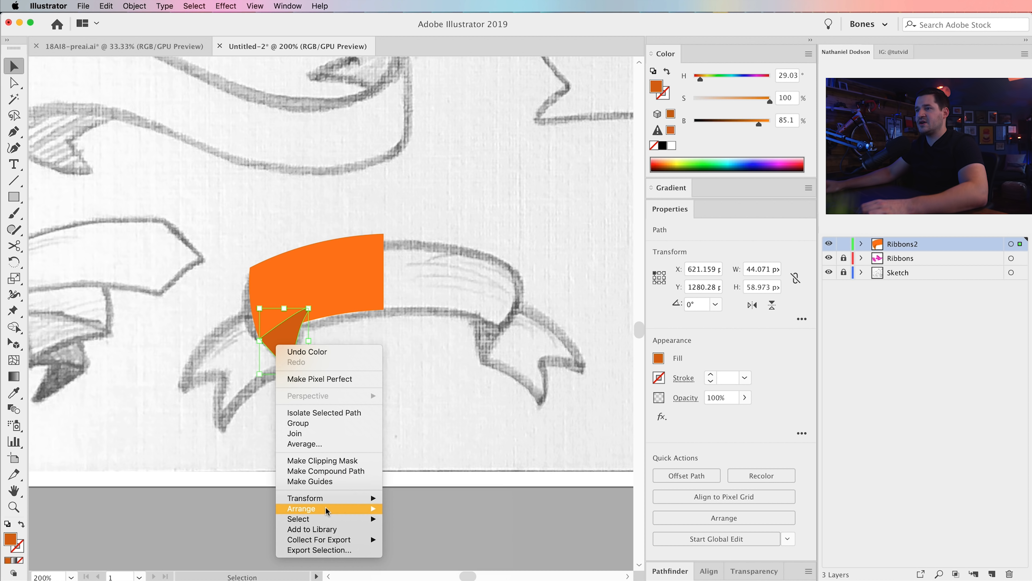
pyautogui.moveTo(331, 509)
pyautogui.click(440, 529)
pyautogui.click(330, 422)
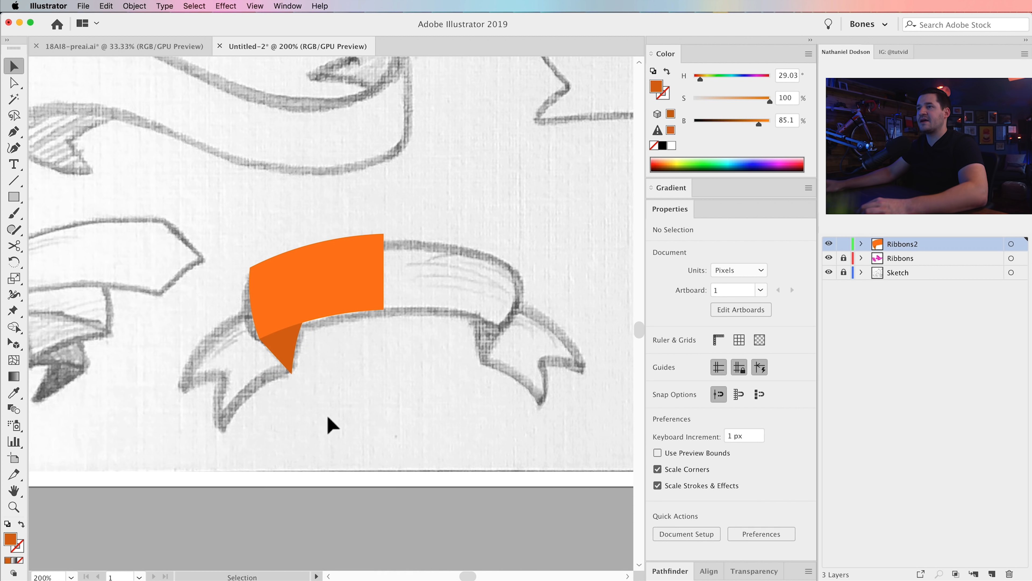
# Step: Trace the left forked ribbon tail with the Pen tool as a closed shape about 108 by 126 px, overlapping the banner front
pyautogui.moveTo(329, 422); pyautogui.dragTo(420, 412)
pyautogui.click(14, 132)
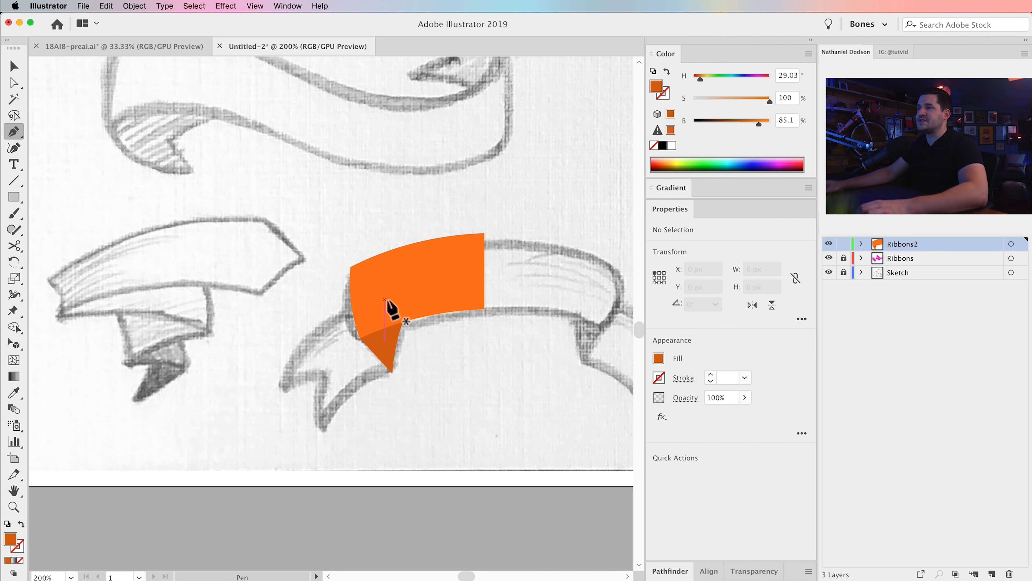
pyautogui.moveTo(316, 306); pyautogui.dragTo(315, 303)
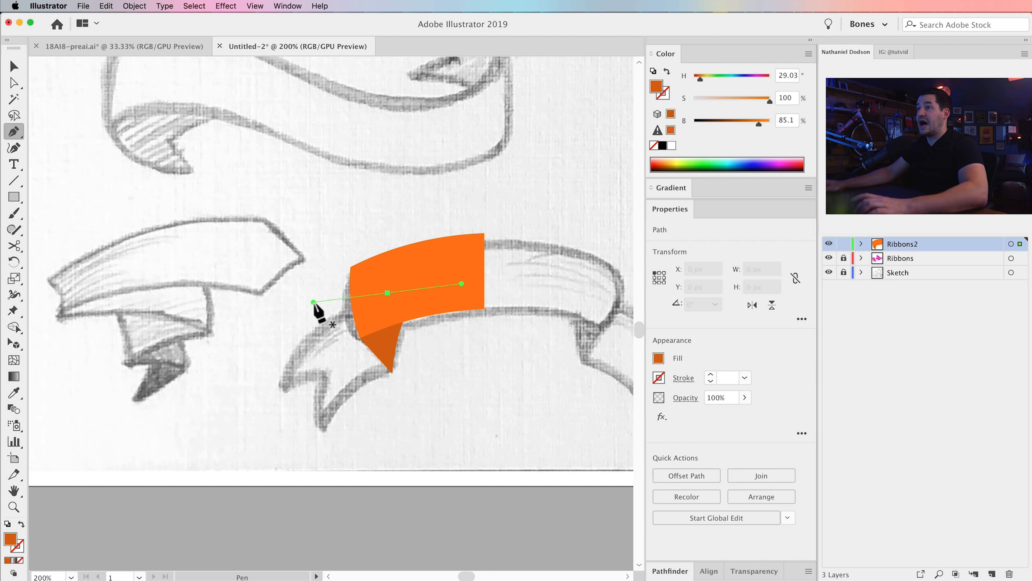
pyautogui.click(271, 395)
pyautogui.moveTo(264, 418); pyautogui.dragTo(263, 416)
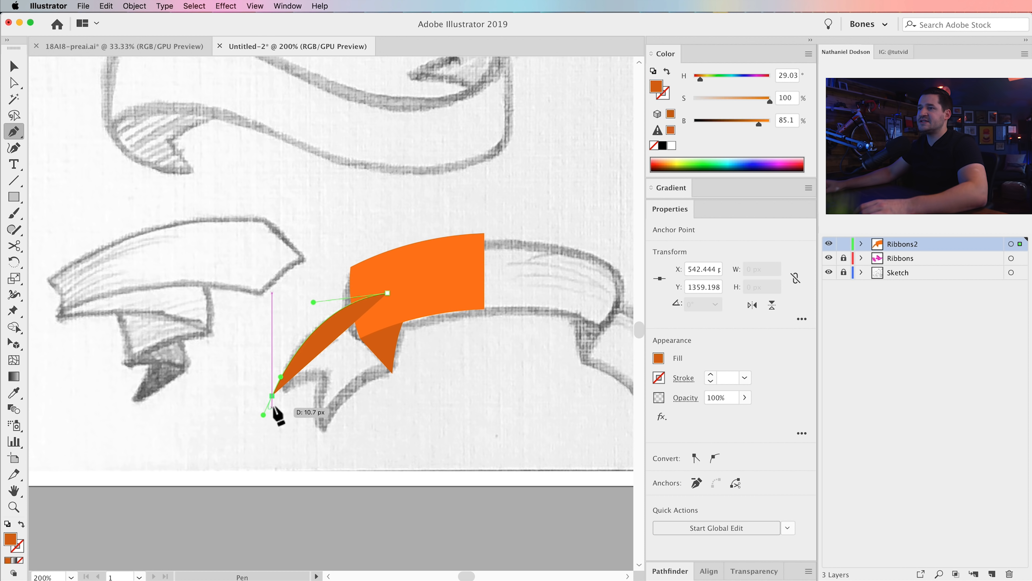
pyautogui.click(272, 395)
pyautogui.moveTo(327, 378); pyautogui.dragTo(320, 434)
pyautogui.keyDown('alt'); pyautogui.click(321, 437); pyautogui.keyUp('alt')
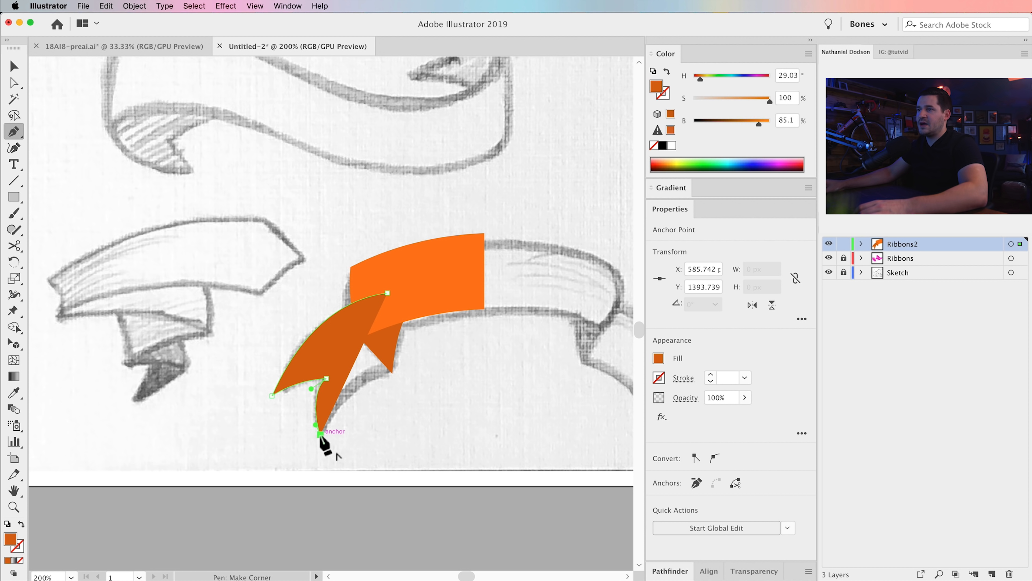
pyautogui.moveTo(391, 373); pyautogui.dragTo(445, 359)
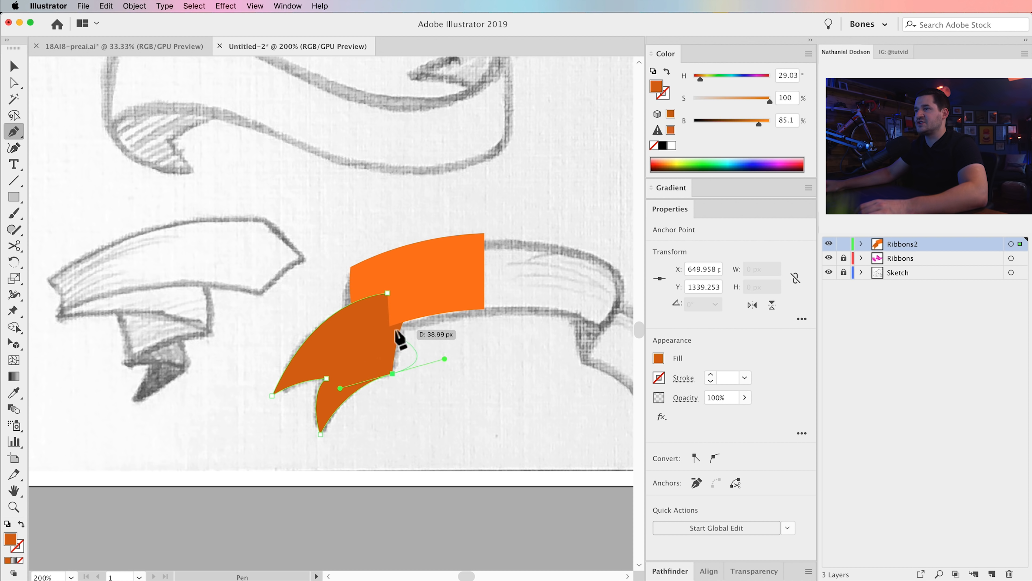
pyautogui.click(392, 372)
pyautogui.click(387, 292)
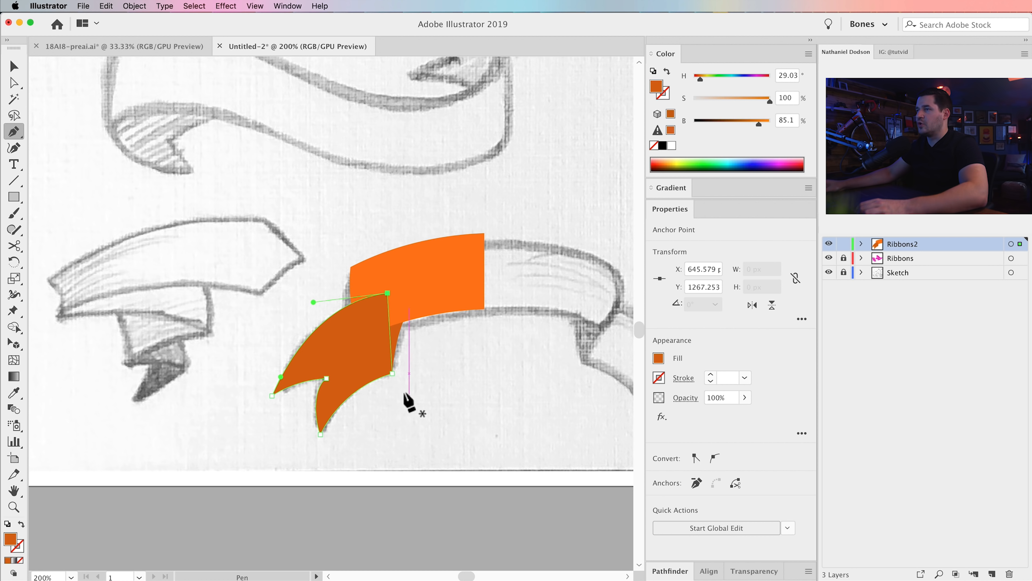
# Step: Darken the ribbon tail's orange fill to a brightness of 74.9%
pyautogui.press('v')
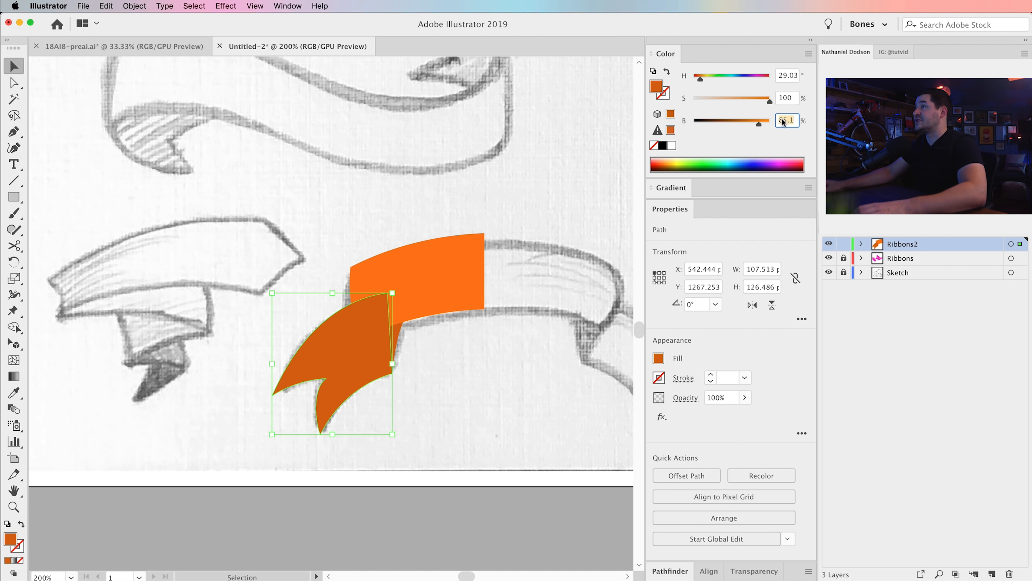
pyautogui.write('74.9')
pyautogui.press('Tab')
pyautogui.click(490, 394)
# Step: Send the ribbon tail to the back so it sits behind the banner front and fold
pyautogui.click(346, 339)
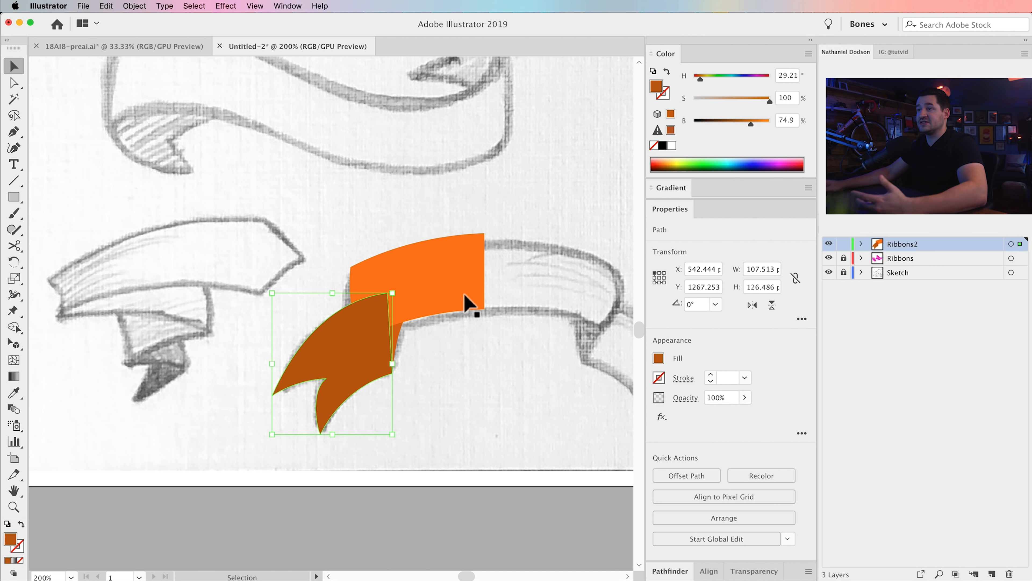
pyautogui.rightClick(320, 353)
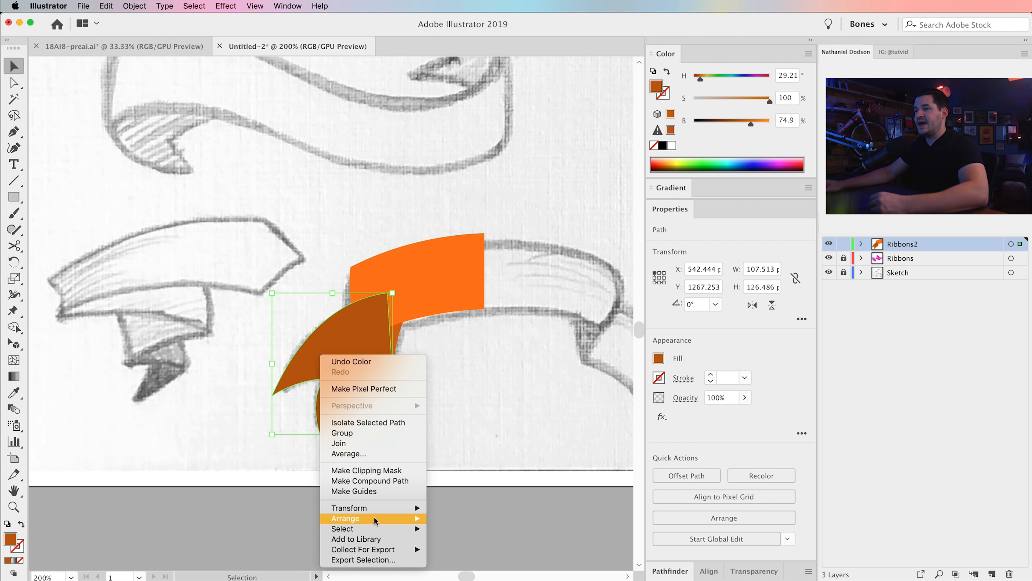
pyautogui.moveTo(374, 521)
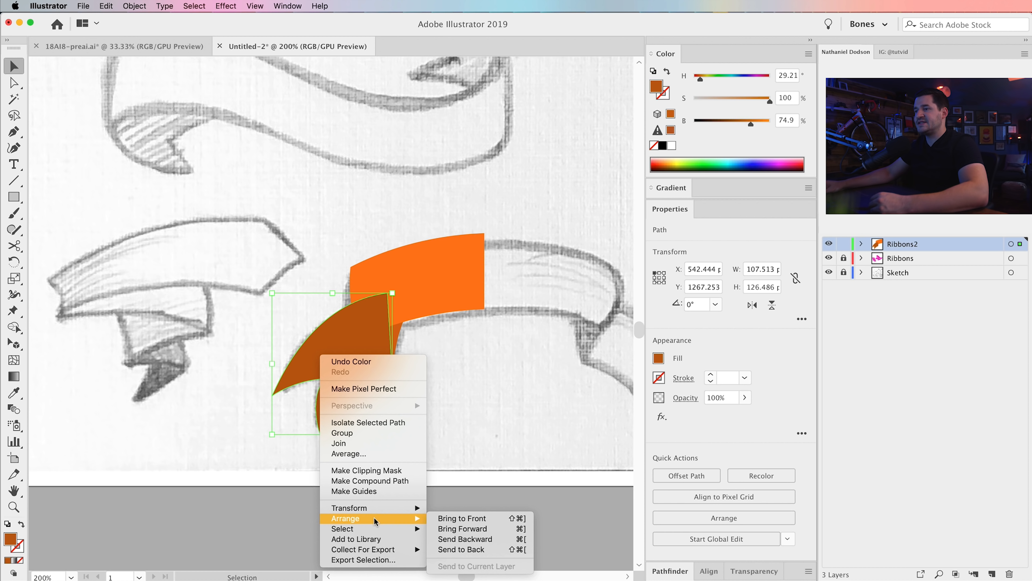
pyautogui.click(462, 549)
pyautogui.click(431, 400)
# Step: Reshape the tail's fork notch by moving its anchor to about X 583, Y 1354 px and straightening the adjoining curves with its handles
pyautogui.press('z')
pyautogui.click(329, 390)
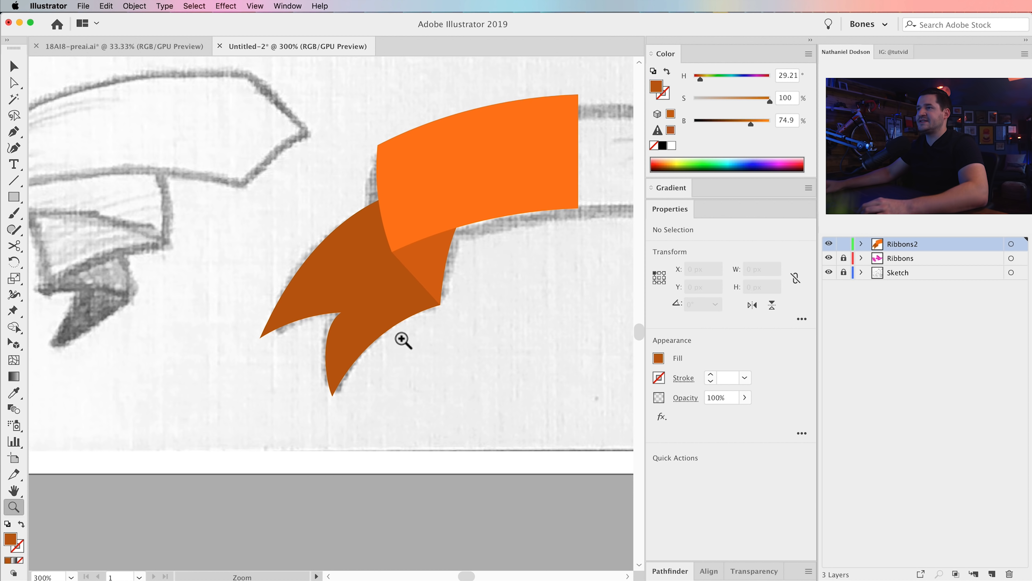
pyautogui.click(398, 346)
pyautogui.click(321, 267)
pyautogui.press('a')
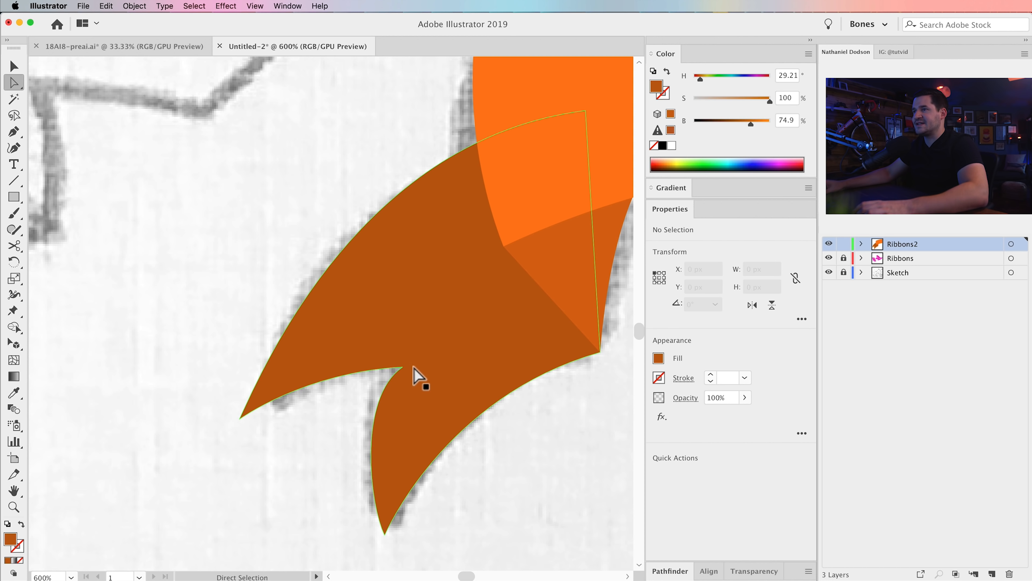
pyautogui.moveTo(399, 368); pyautogui.dragTo(373, 387)
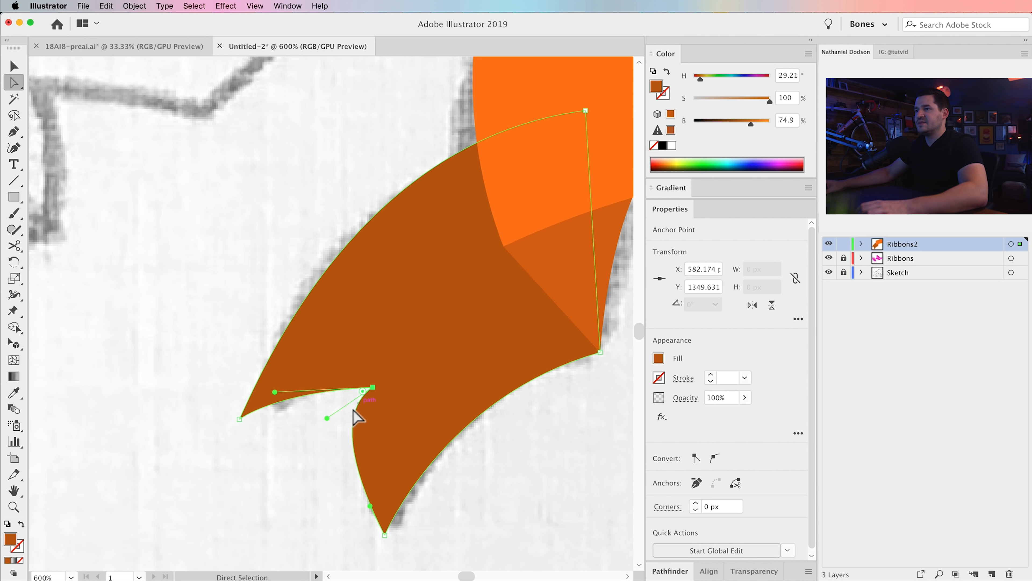
pyautogui.moveTo(329, 421); pyautogui.dragTo(364, 394)
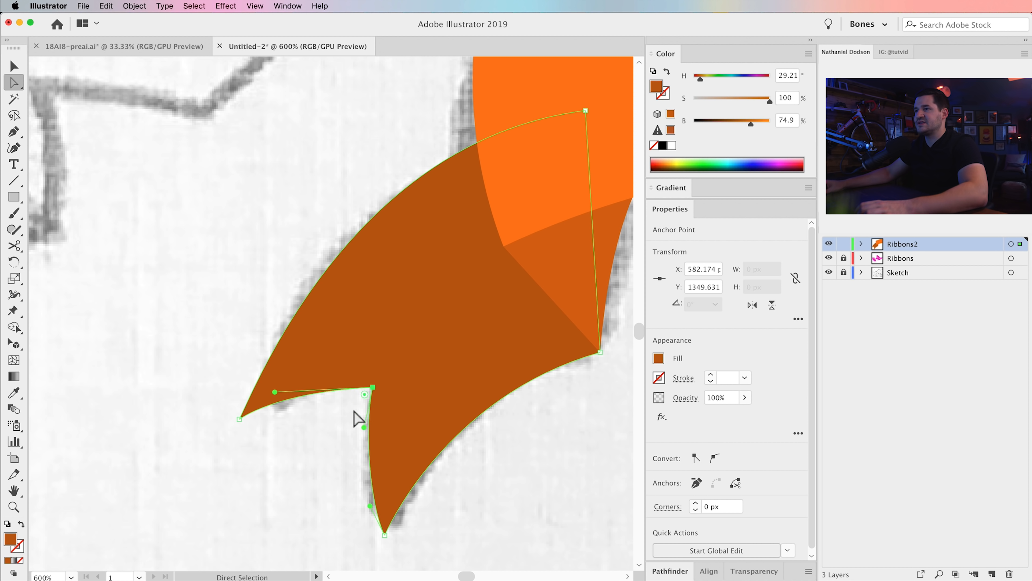
pyautogui.moveTo(275, 392); pyautogui.dragTo(278, 396)
pyautogui.moveTo(375, 390); pyautogui.dragTo(374, 403)
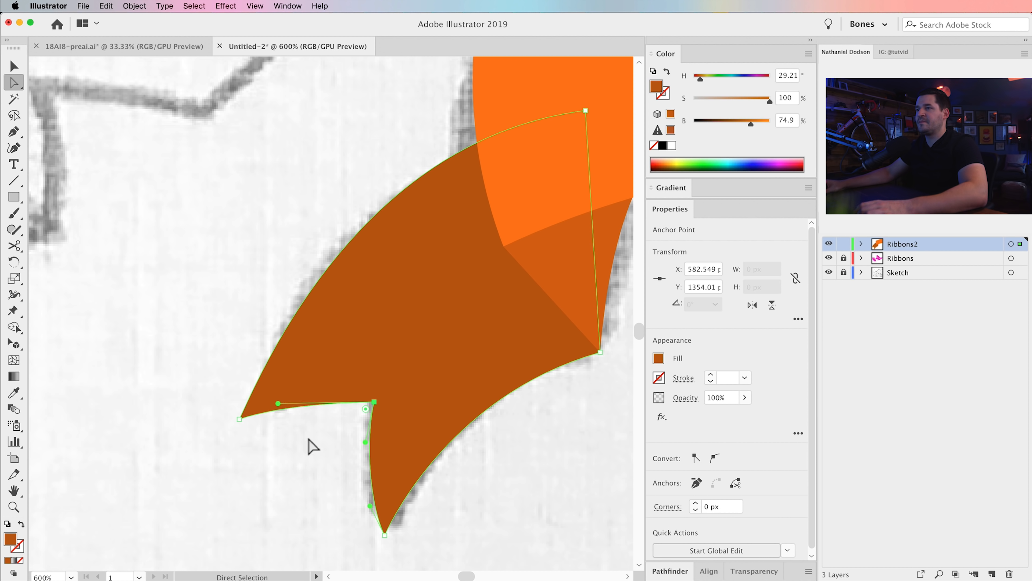
# Step: Try to round all corners of the ribbon tail
pyautogui.click(281, 431)
pyautogui.click(272, 409)
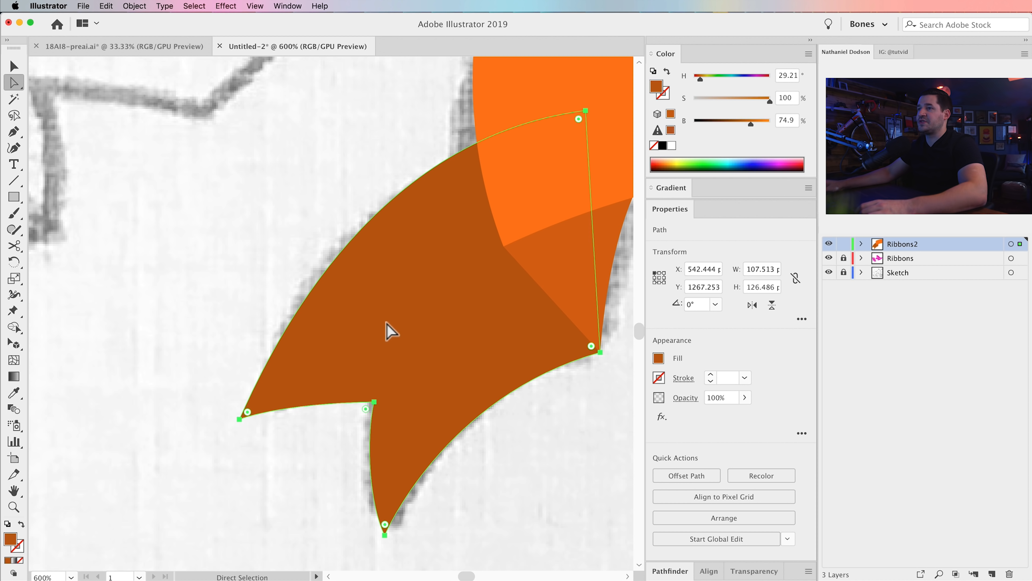
pyautogui.moveTo(247, 413); pyautogui.dragTo(253, 422)
pyautogui.click(227, 494)
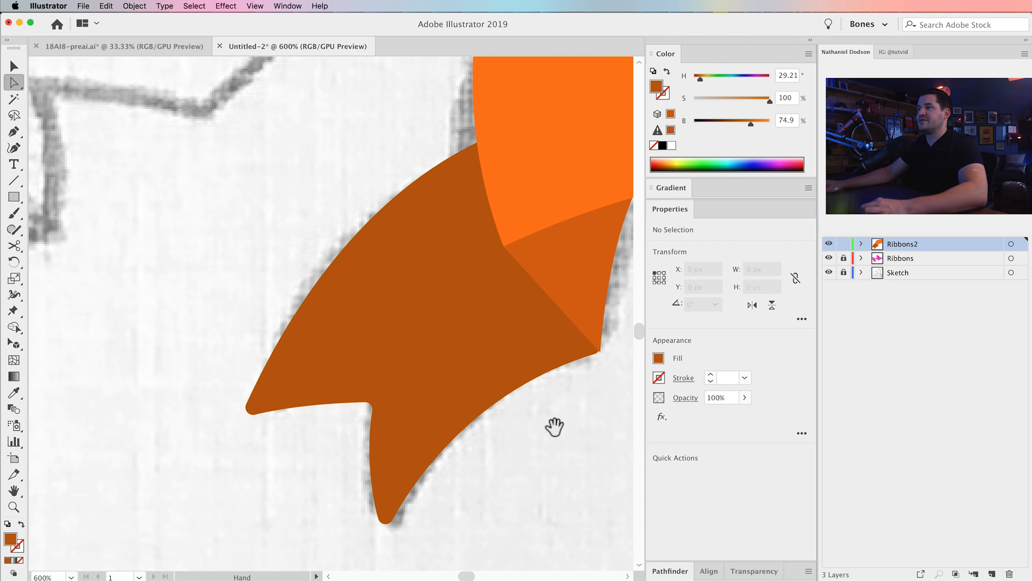
pyautogui.moveTo(553, 427); pyautogui.dragTo(498, 438)
pyautogui.press('v')
pyautogui.press('super+a')
pyautogui.press('a')
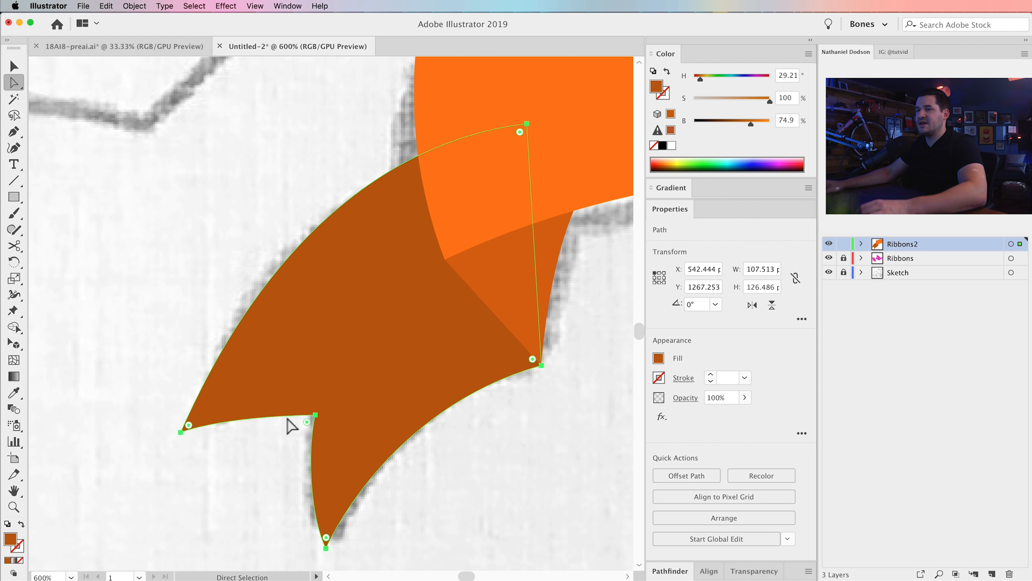
# Step: Lower the tail's hidden top anchor behind the banner front and pull the left fork tip slightly inward and up
pyautogui.press('v')
pyautogui.click(495, 410)
pyautogui.press('super+minus')
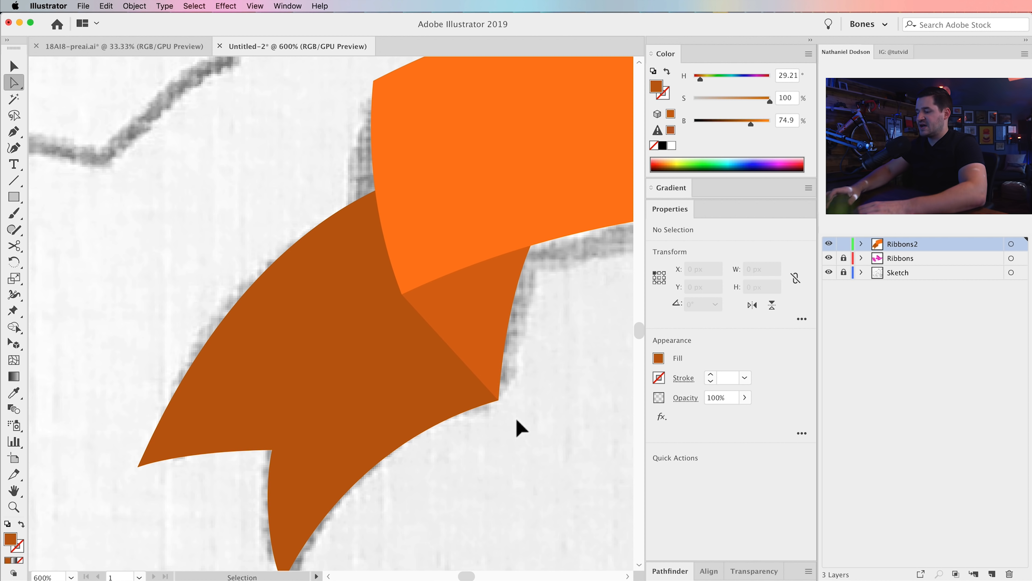
pyautogui.press('super+minus')
pyautogui.press('super+minus')
pyautogui.press('a')
pyautogui.scroll(3, 444, 387)
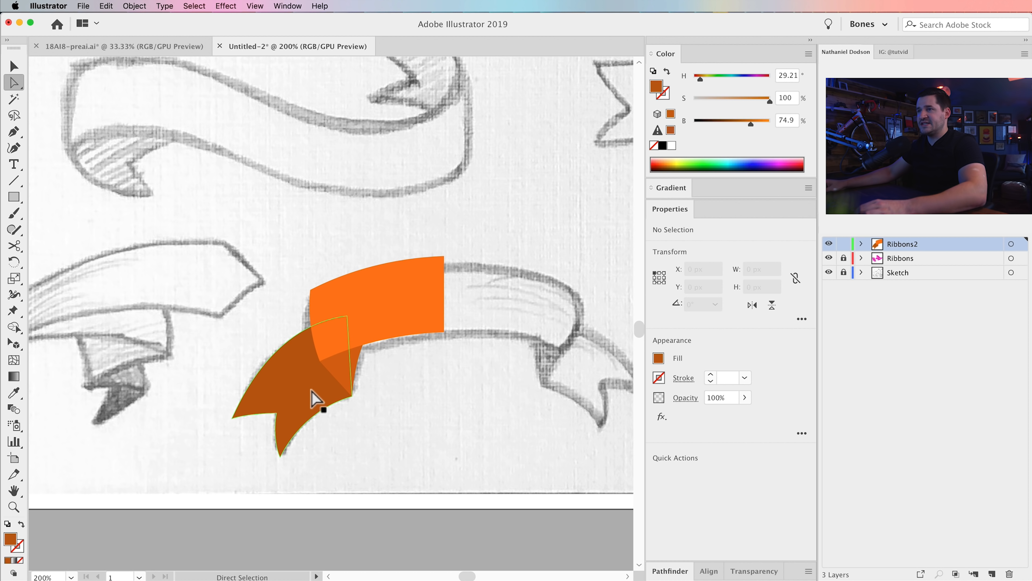
pyautogui.click(308, 388)
pyautogui.click(427, 429)
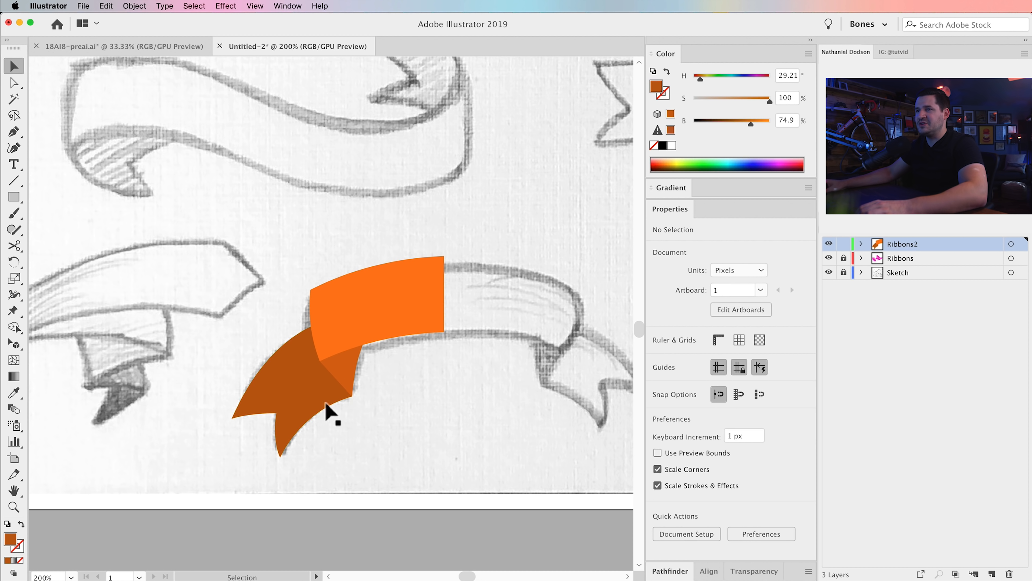
pyautogui.click(232, 418)
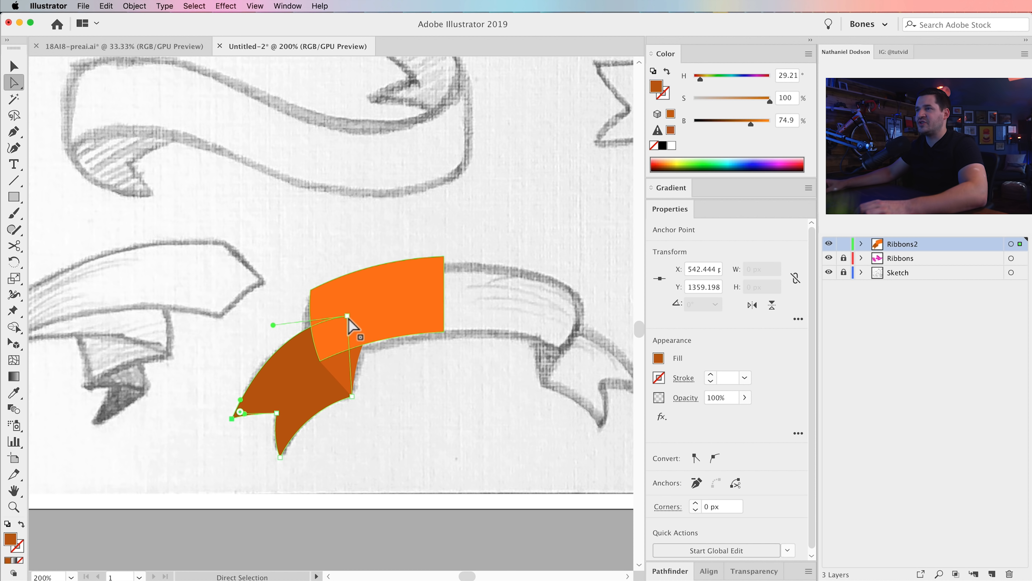
pyautogui.moveTo(347, 316); pyautogui.dragTo(352, 335)
pyautogui.moveTo(233, 421); pyautogui.dragTo(240, 410)
# Step: Raise the tail's lower fork tip to shorten it and reposition the notch anchor to about X 582, Y 1348 px
pyautogui.moveTo(280, 457); pyautogui.dragTo(280, 411)
pyautogui.click(295, 445)
pyautogui.click(276, 412)
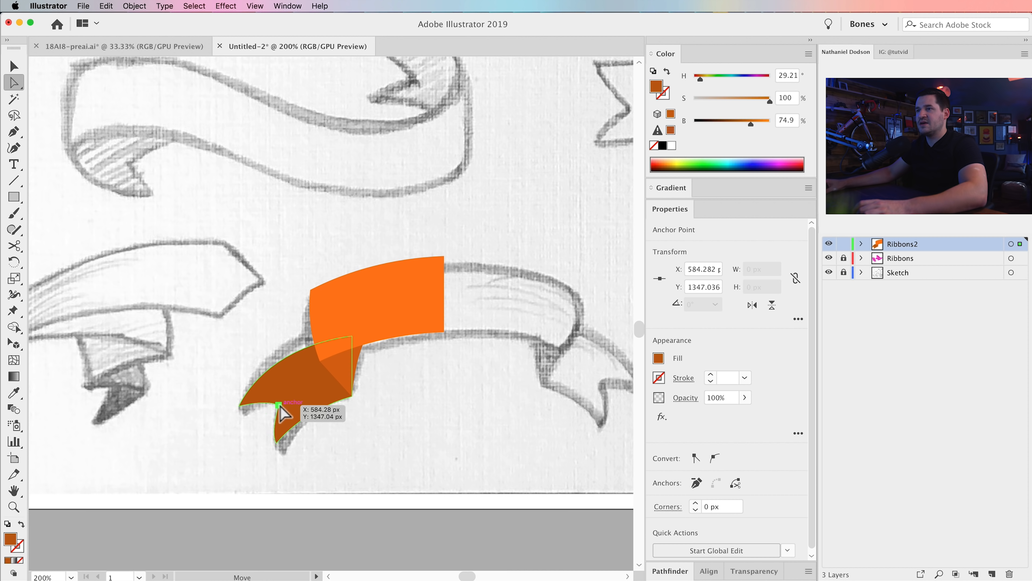
pyautogui.click(249, 433)
pyautogui.click(279, 410)
pyautogui.moveTo(280, 411); pyautogui.dragTo(274, 417)
pyautogui.click(396, 428)
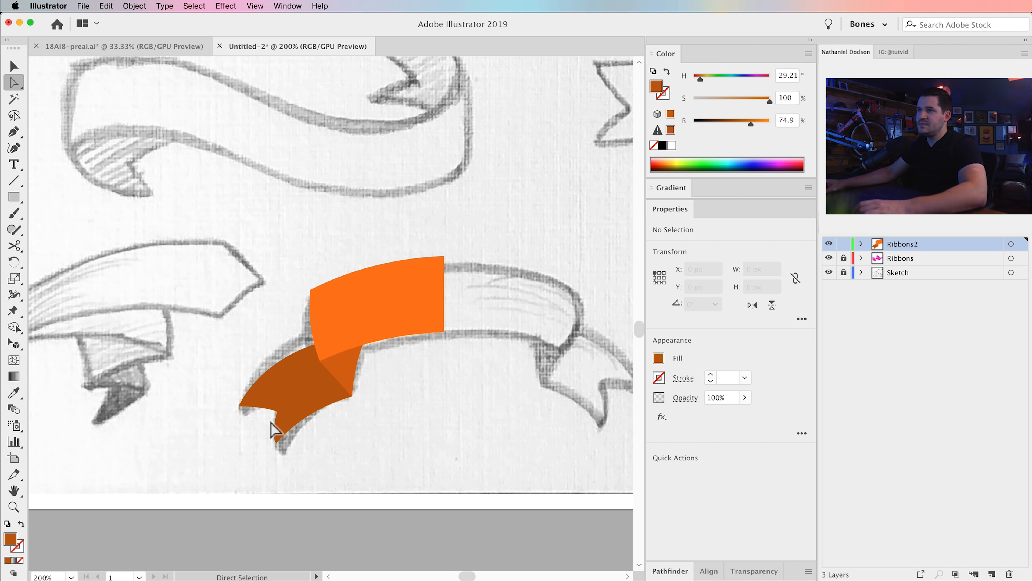
# Step: Refine the lower prong's inner curve with its handles and round the corner of the tail's notch
pyautogui.moveTo(276, 419); pyautogui.dragTo(363, 310)
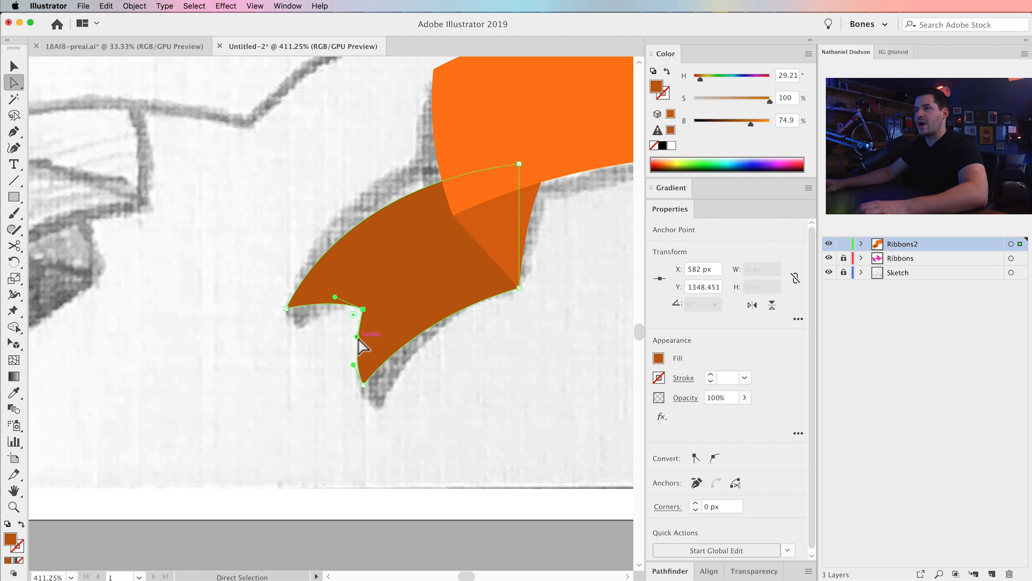
pyautogui.moveTo(353, 368); pyautogui.dragTo(358, 376)
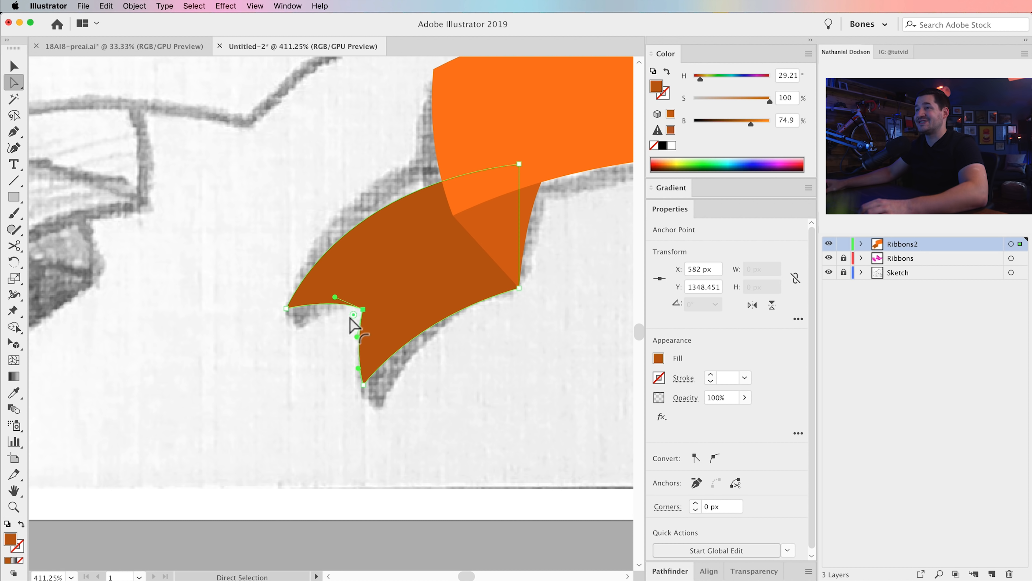
pyautogui.moveTo(354, 317); pyautogui.dragTo(345, 332)
pyautogui.click(311, 380)
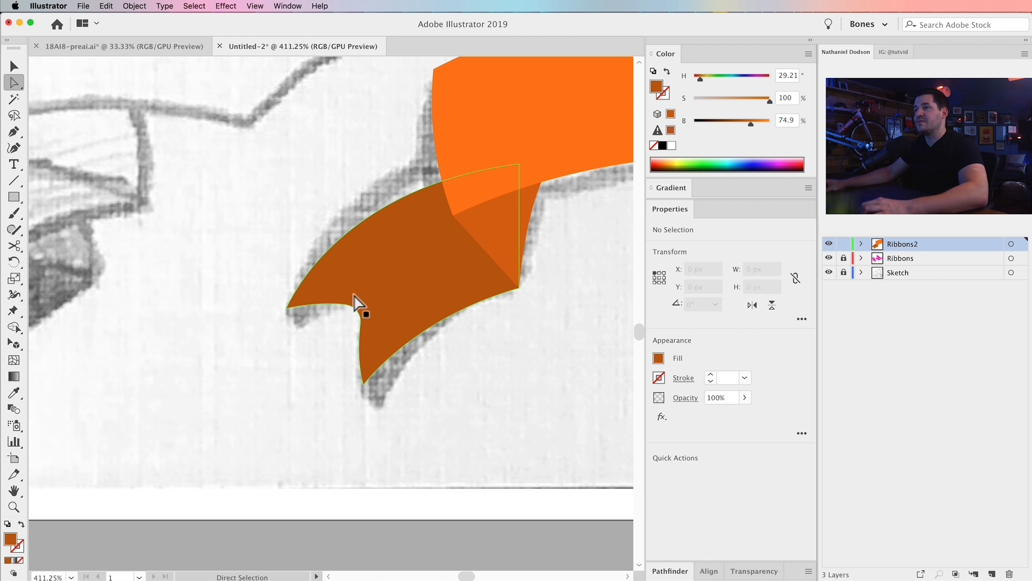
pyautogui.moveTo(445, 397); pyautogui.dragTo(386, 423)
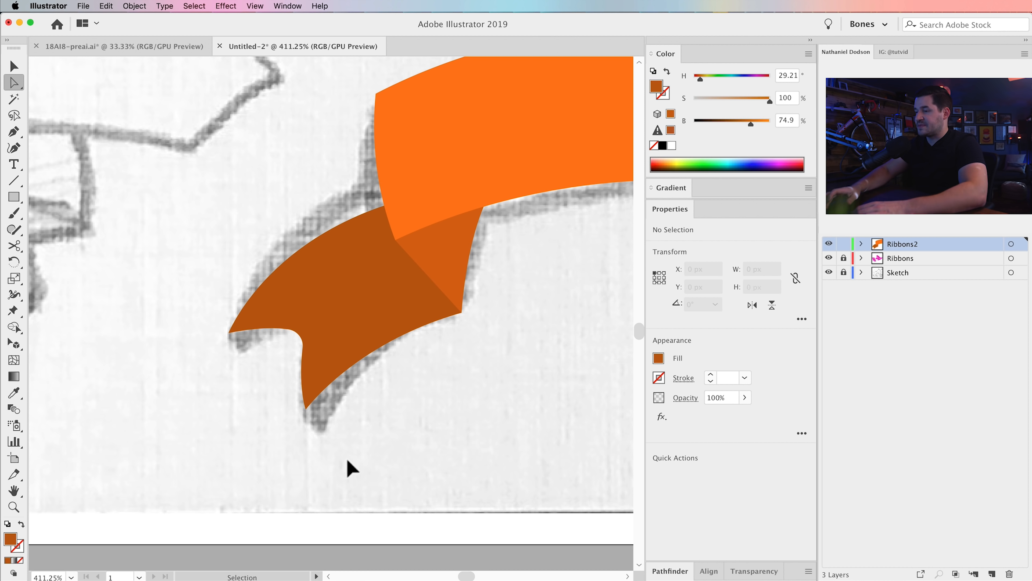
# Step: Group the banner front, fold and tail into one half-banner object
pyautogui.press('super+minus')
pyautogui.press('super+minus')
pyautogui.press('super+minus')
pyautogui.press('super+minus')
pyautogui.moveTo(384, 334); pyautogui.dragTo(361, 401)
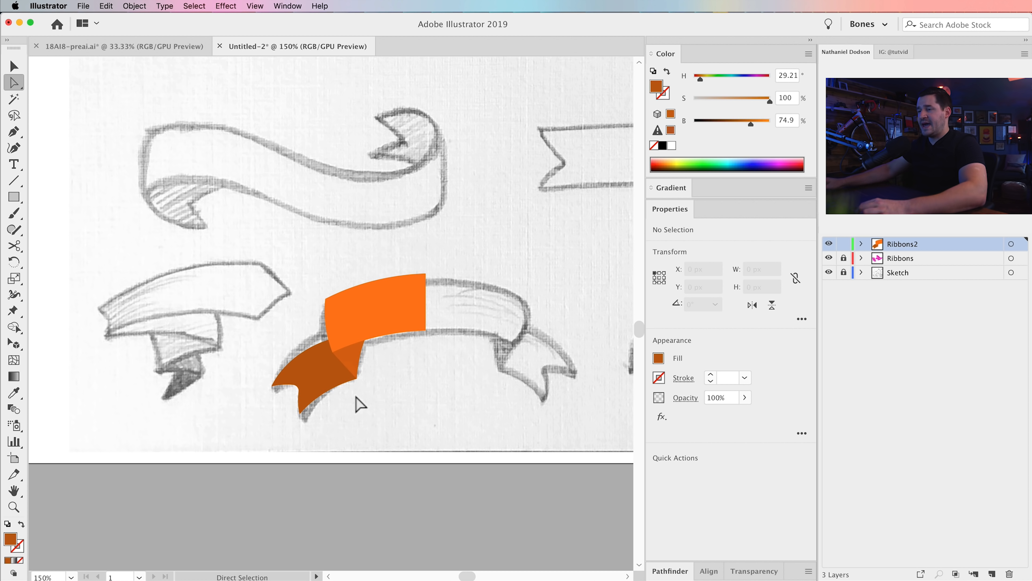
pyautogui.click(331, 389)
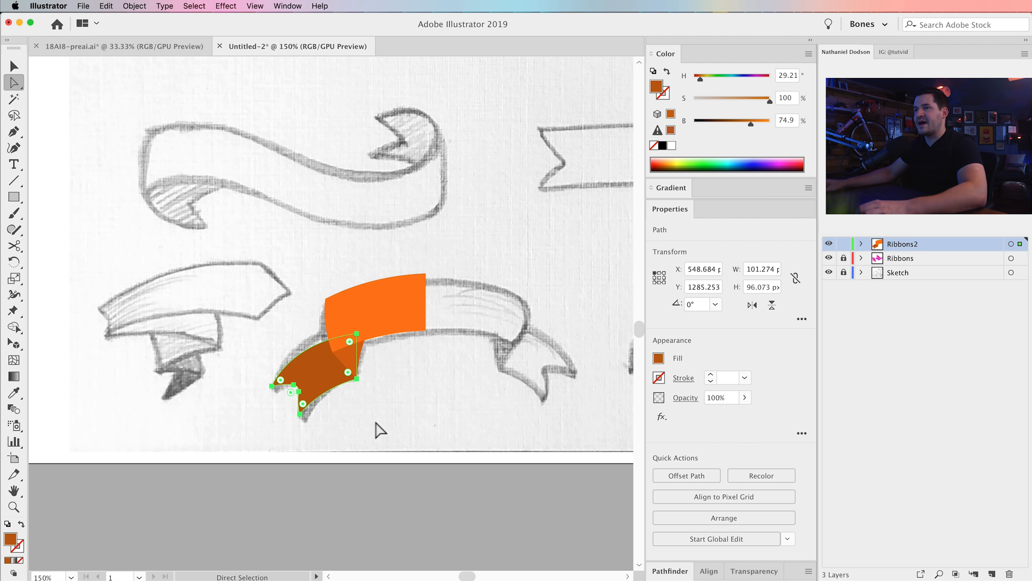
pyautogui.click(373, 429)
pyautogui.press('v')
pyautogui.moveTo(248, 244); pyautogui.dragTo(427, 423)
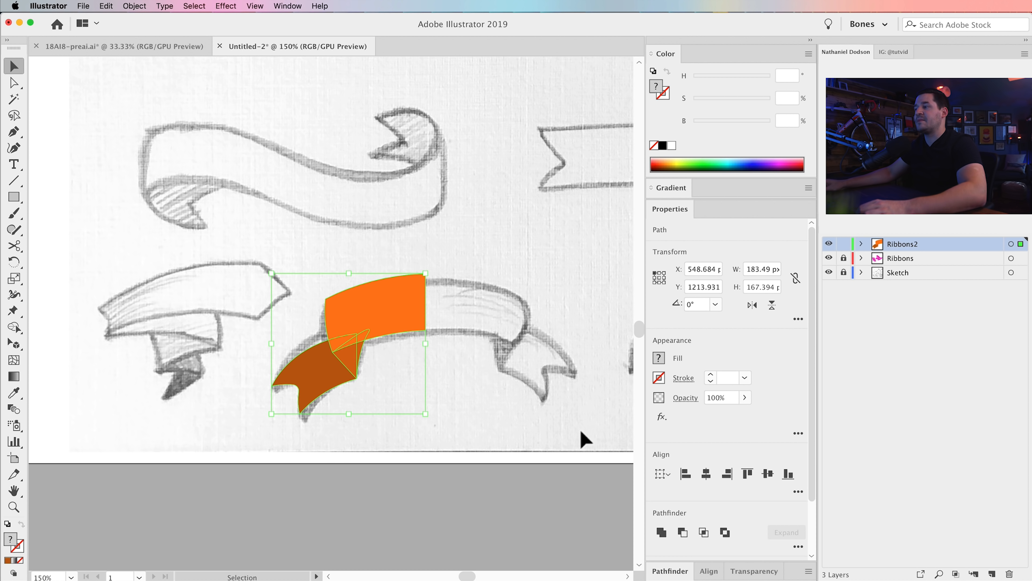
pyautogui.click(134, 5)
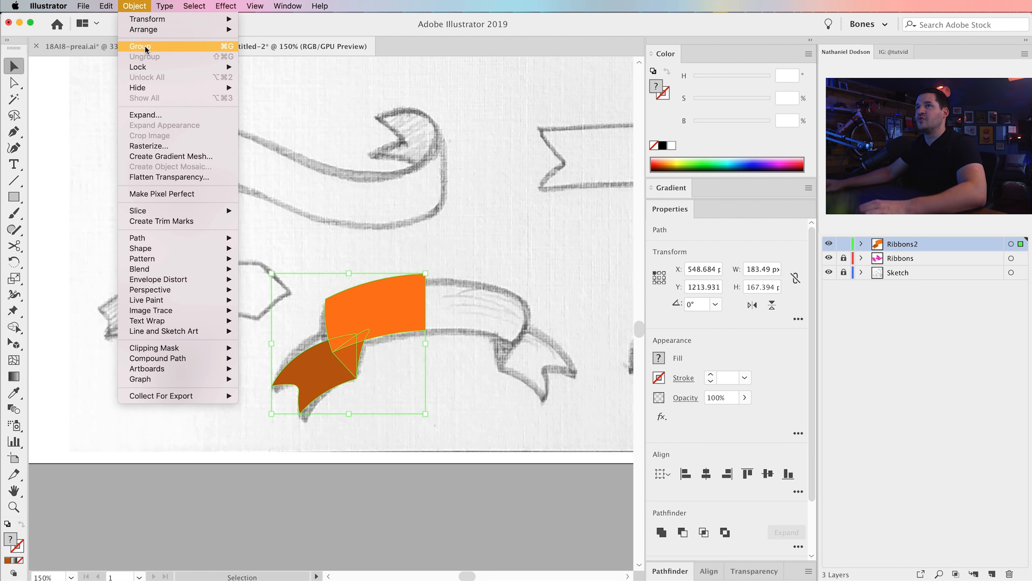
pyautogui.click(140, 45)
# Step: Create a copy of the half-banner group reflected across the vertical axis and move it horizontally to about X 783 px, opposite the original
pyautogui.click(134, 5)
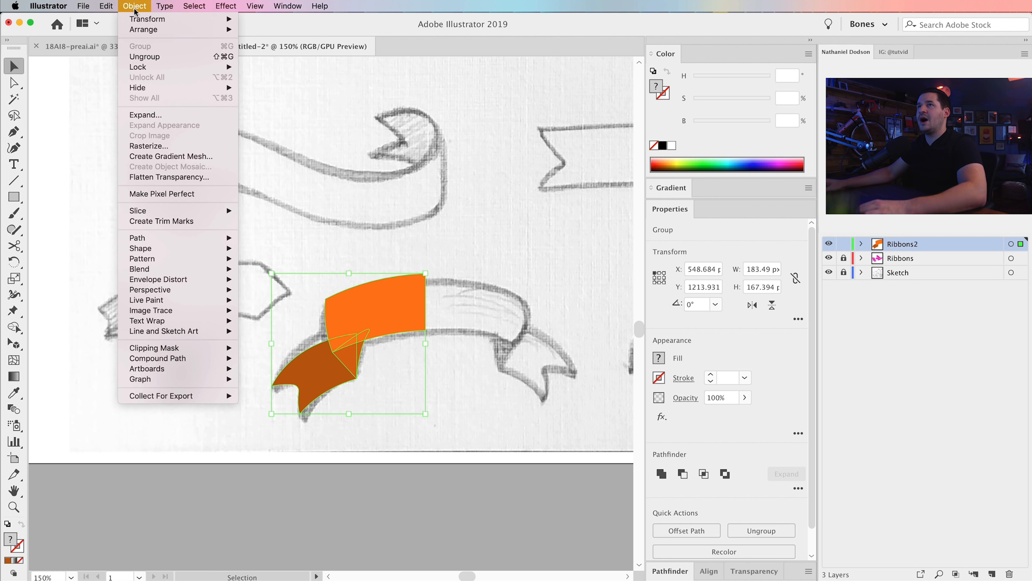
pyautogui.moveTo(199, 23)
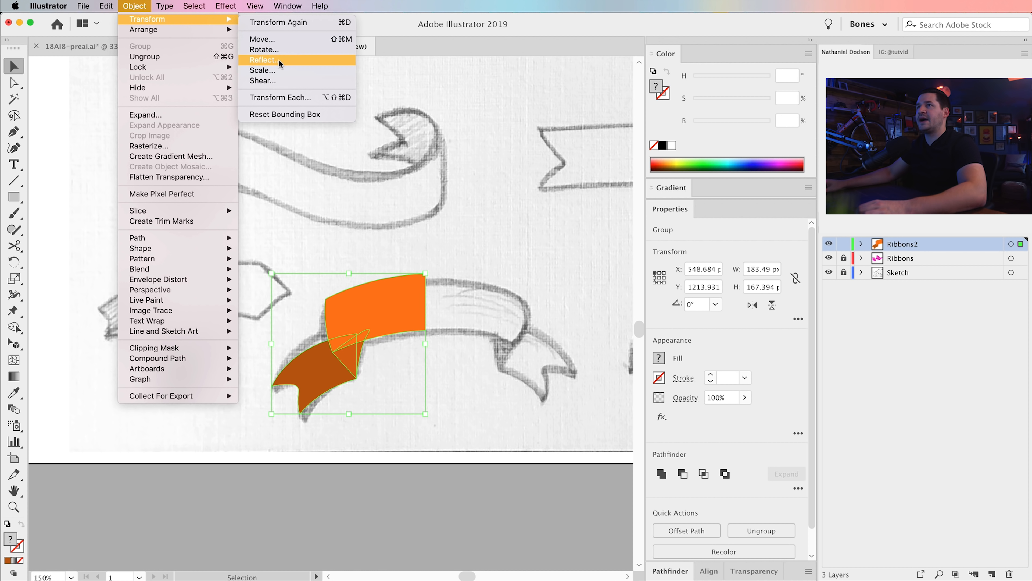
pyautogui.click(270, 60)
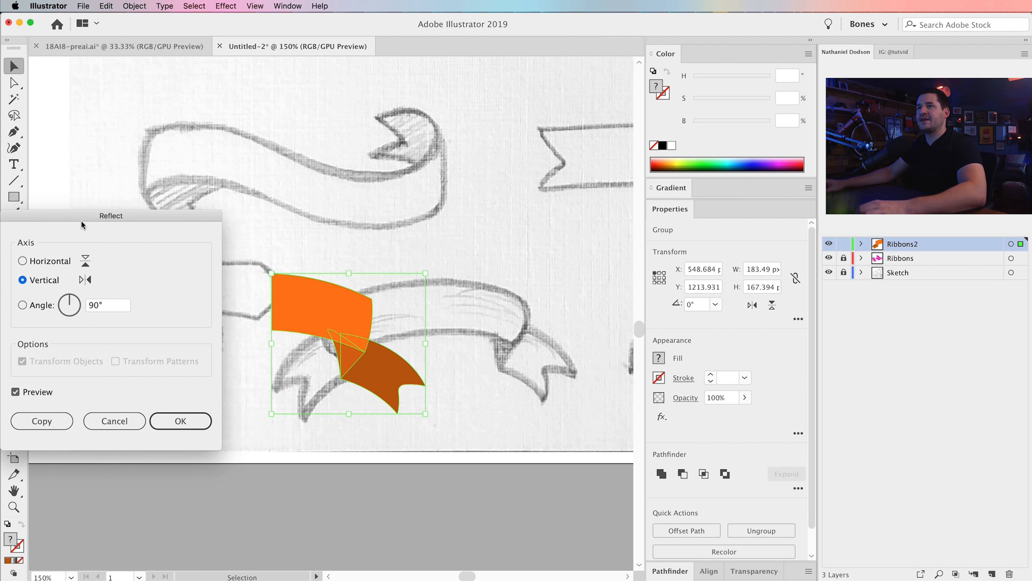
pyautogui.moveTo(91, 216); pyautogui.dragTo(138, 130)
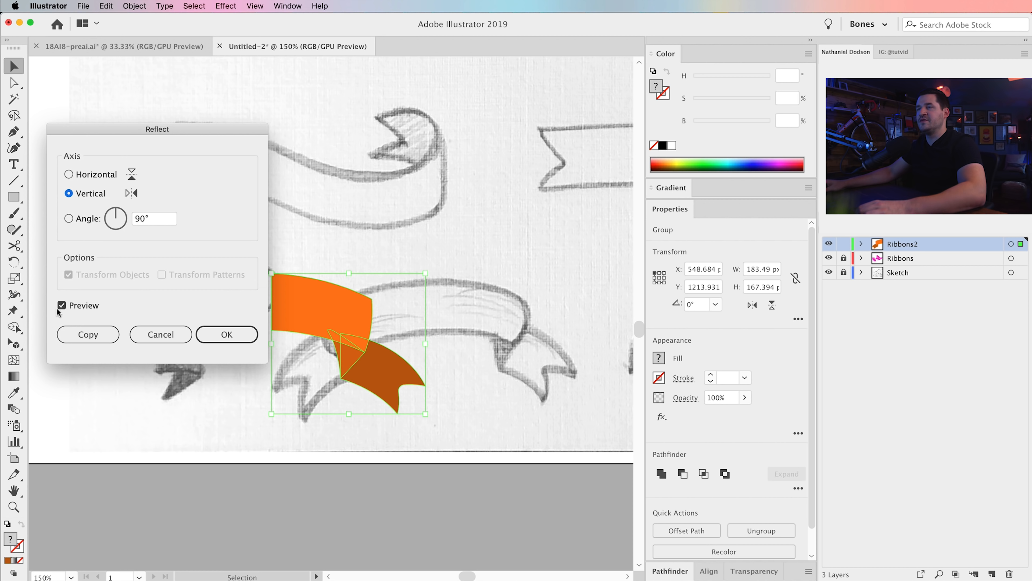
pyautogui.moveTo(196, 142); pyautogui.dragTo(168, 118)
pyautogui.click(70, 323)
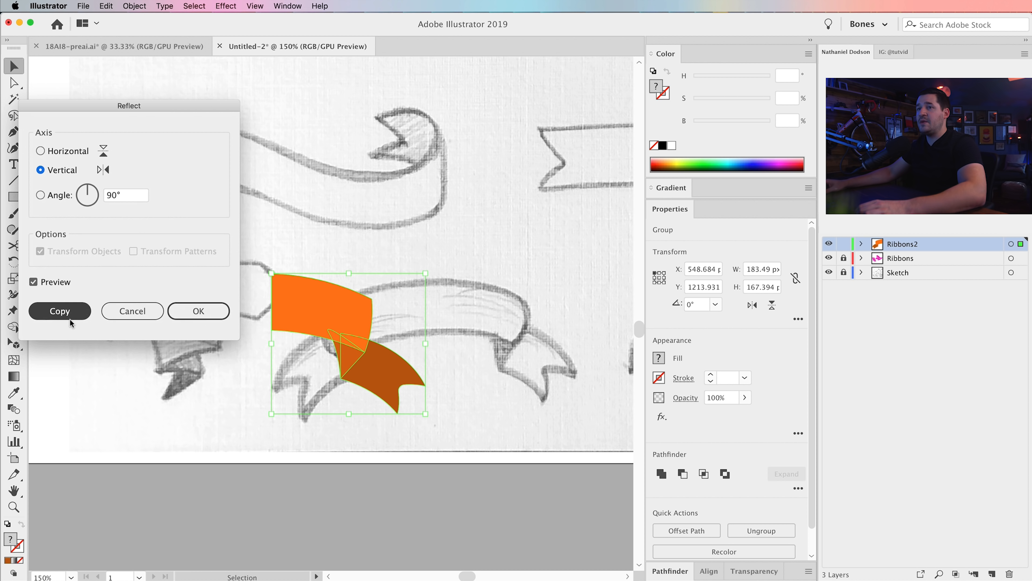
pyautogui.moveTo(325, 315); pyautogui.dragTo(522, 315)
# Step: Move the mirrored half-banner horizontally until its inner edge snaps onto the original half's edge, joining them at the arch's centre
pyautogui.press('z')
pyautogui.click(442, 356)
pyautogui.click(384, 280)
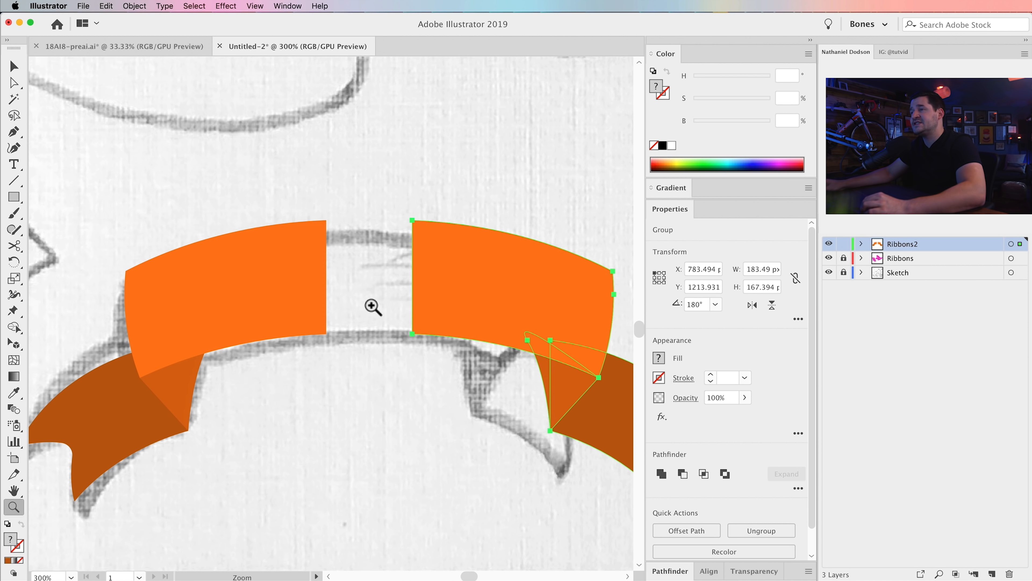
pyautogui.click(255, 6)
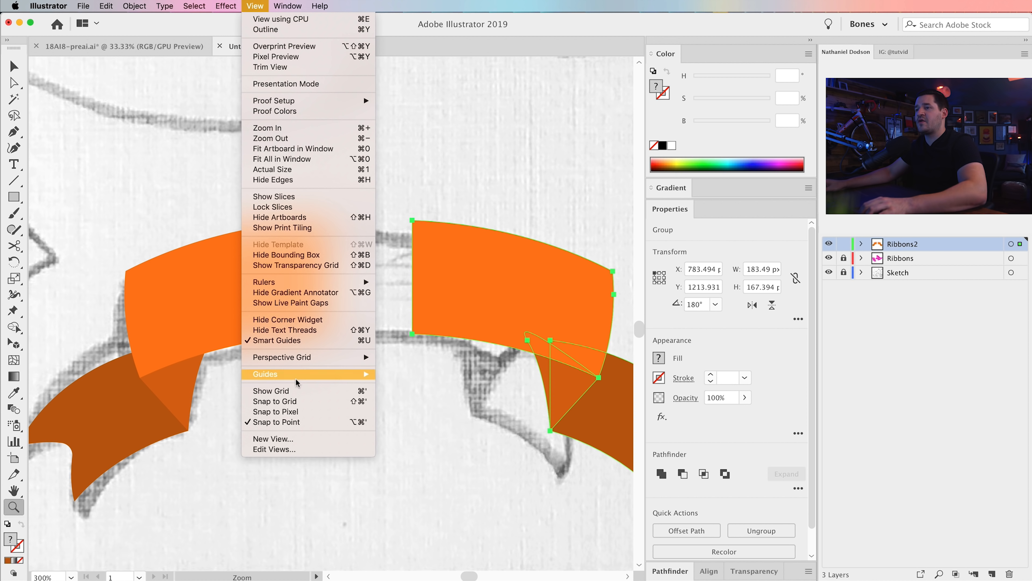
pyautogui.click(431, 386)
pyautogui.press('v')
pyautogui.hscroll(5, 502, 293)
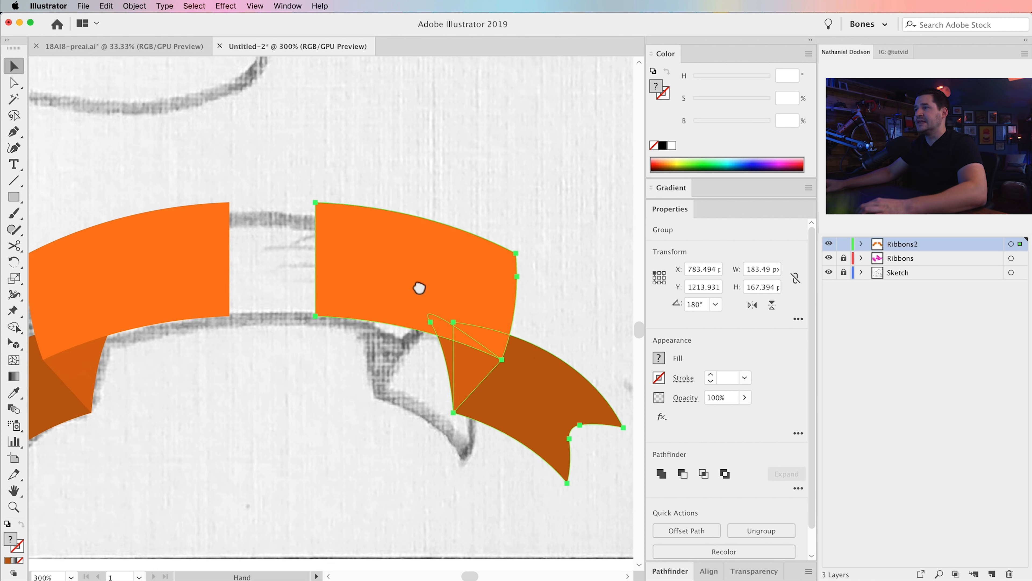
pyautogui.hscroll(-5, 350, 299)
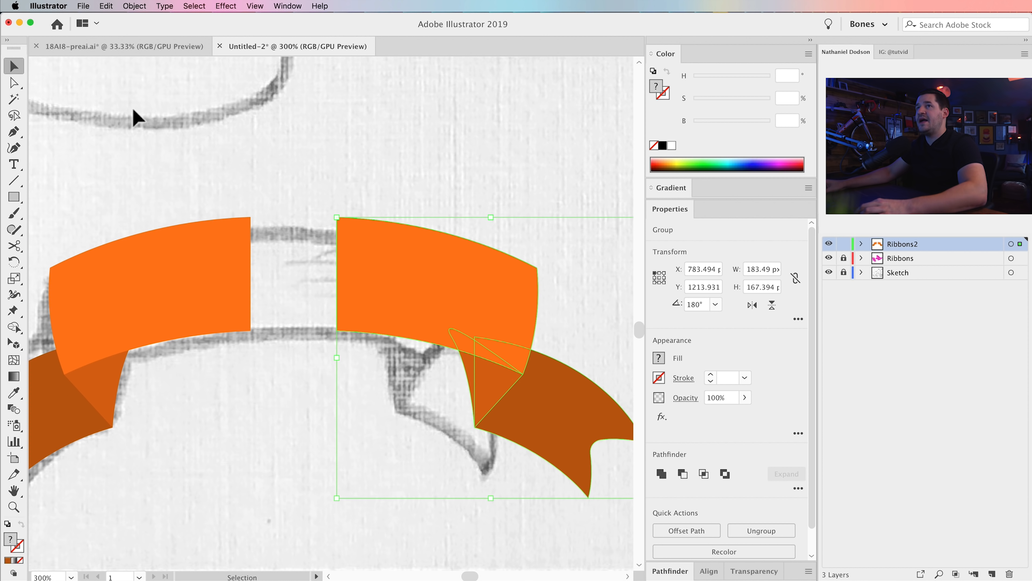
pyautogui.click(15, 86)
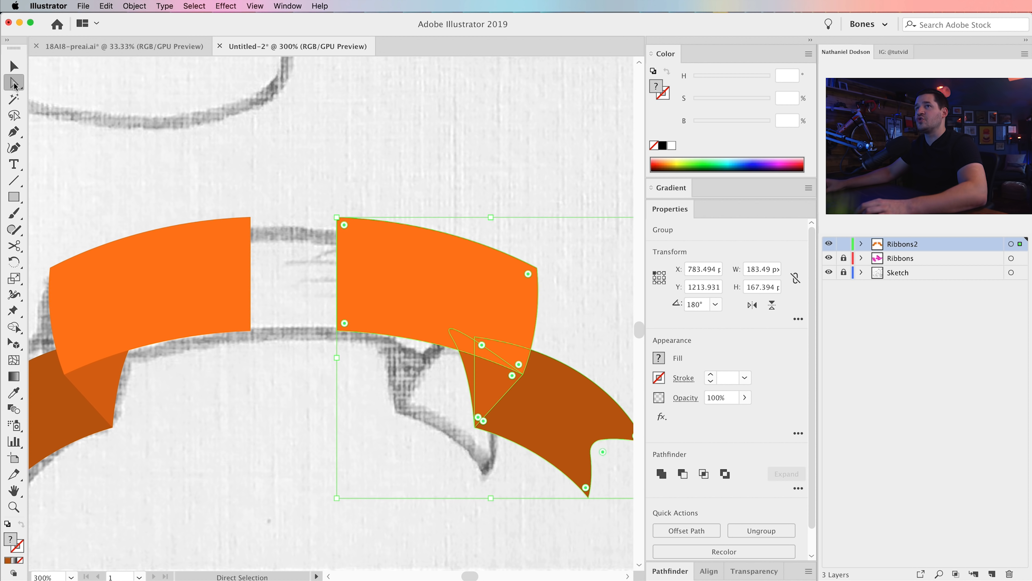
pyautogui.click(337, 330)
pyautogui.moveTo(337, 332); pyautogui.dragTo(253, 334)
pyautogui.click(265, 411)
pyautogui.moveTo(278, 405); pyautogui.dragTo(363, 417)
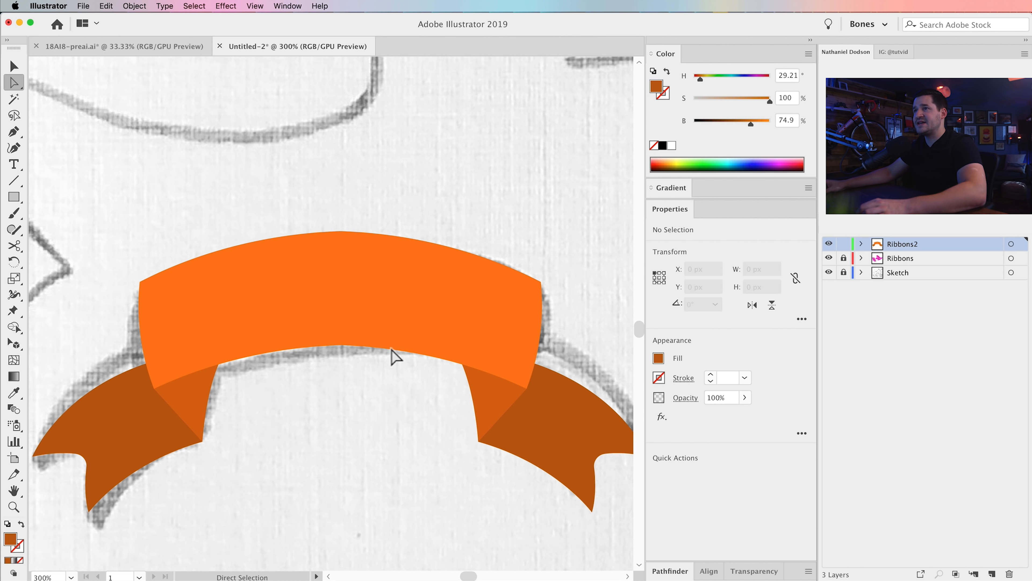
# Step: Ungroup both banner halves on the Ribbons2 layer into separate paths
pyautogui.press('v')
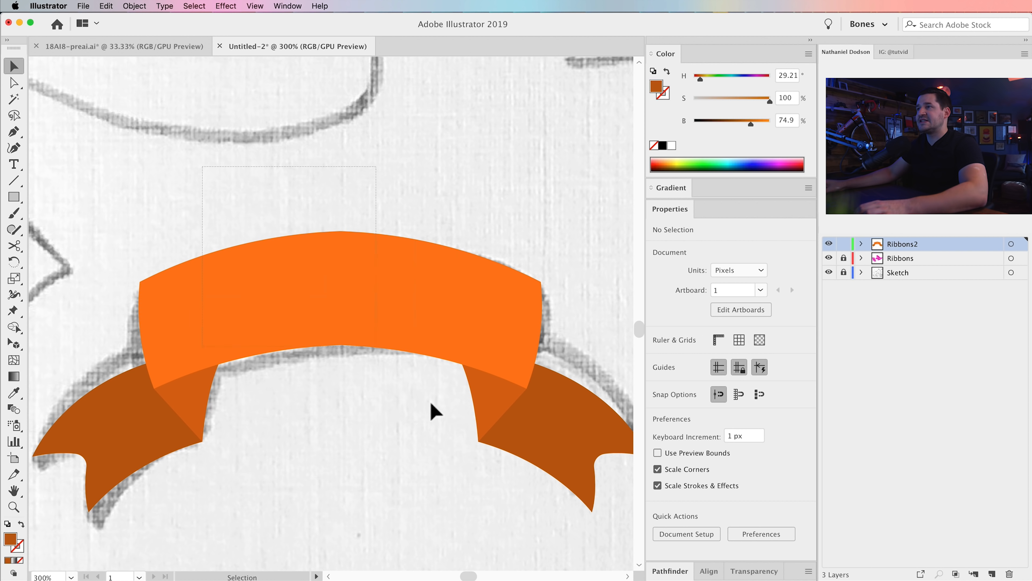
pyautogui.click(533, 445)
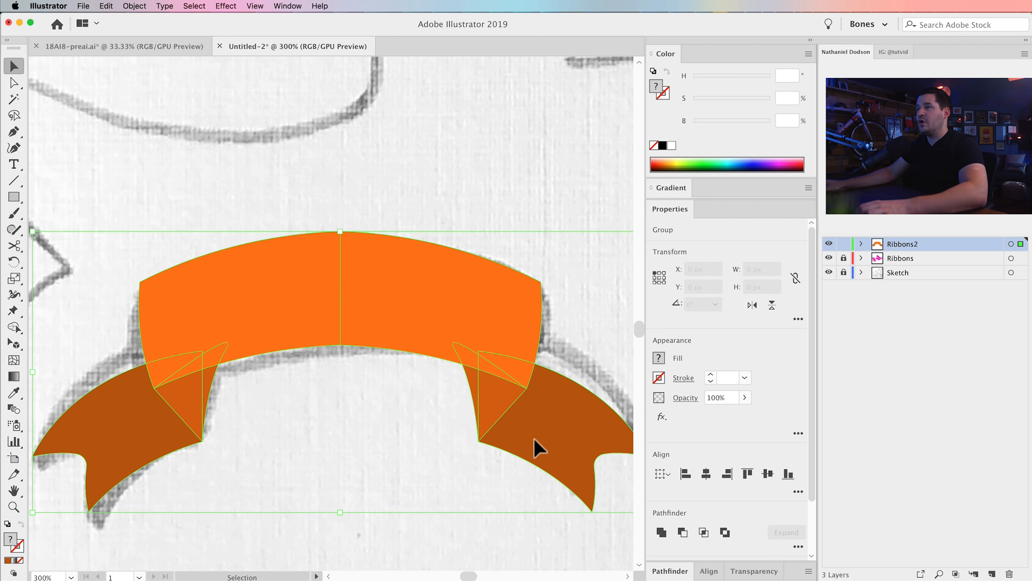
pyautogui.click(861, 244)
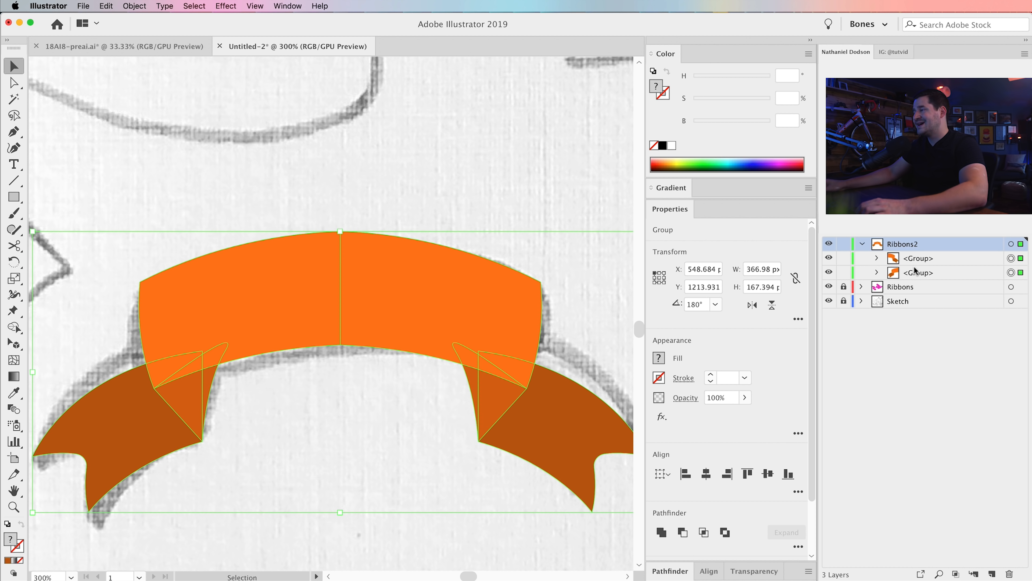
pyautogui.click(134, 5)
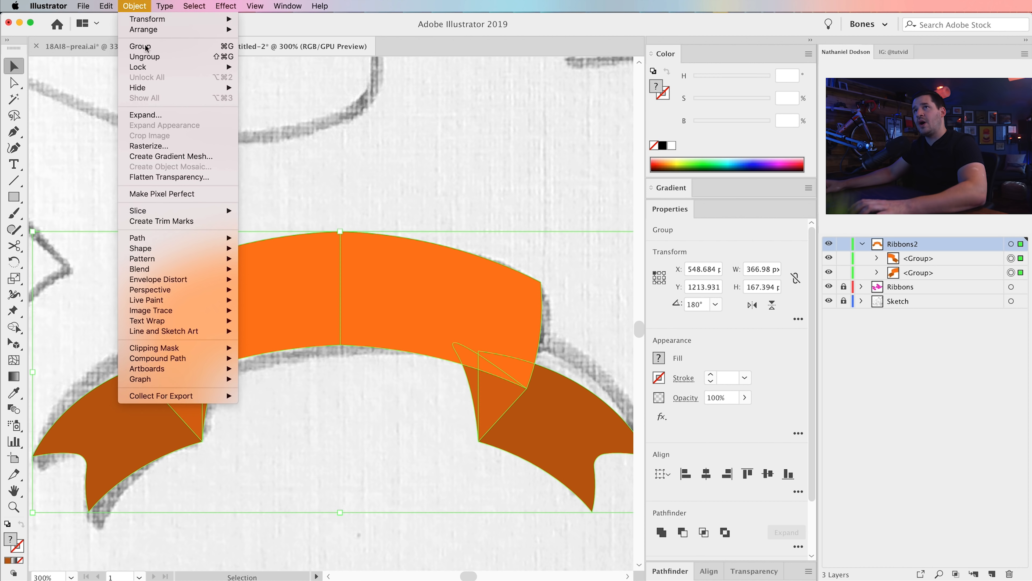
pyautogui.click(142, 58)
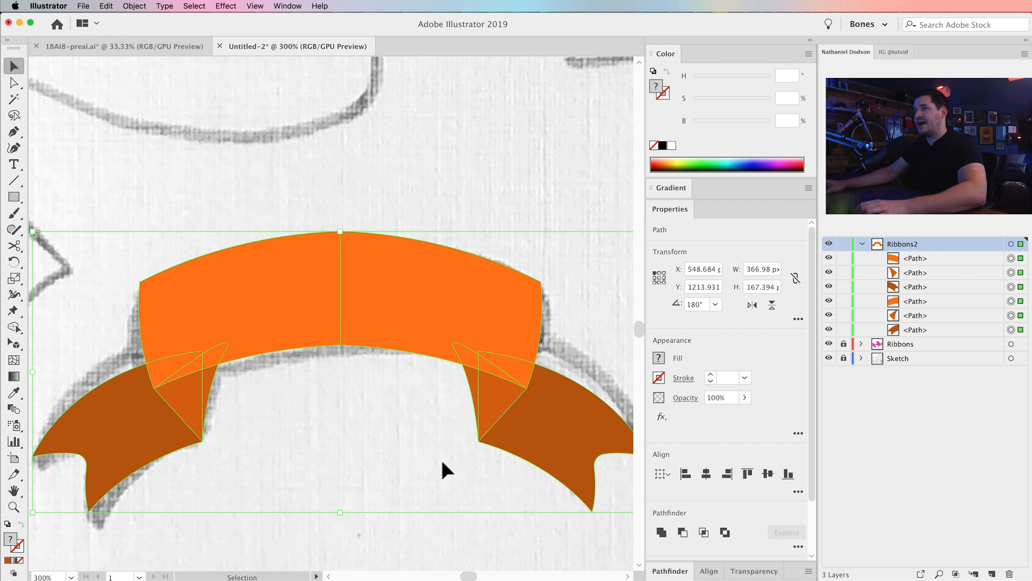
# Step: Unite the two orange front panels into one continuous arched shape
pyautogui.click(446, 469)
pyautogui.click(411, 345)
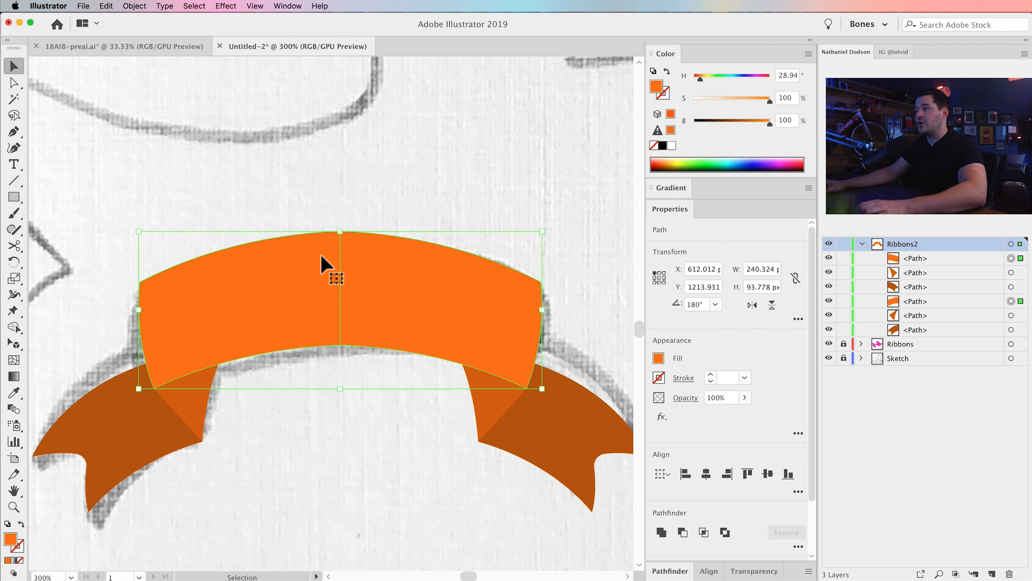
pyautogui.click(661, 532)
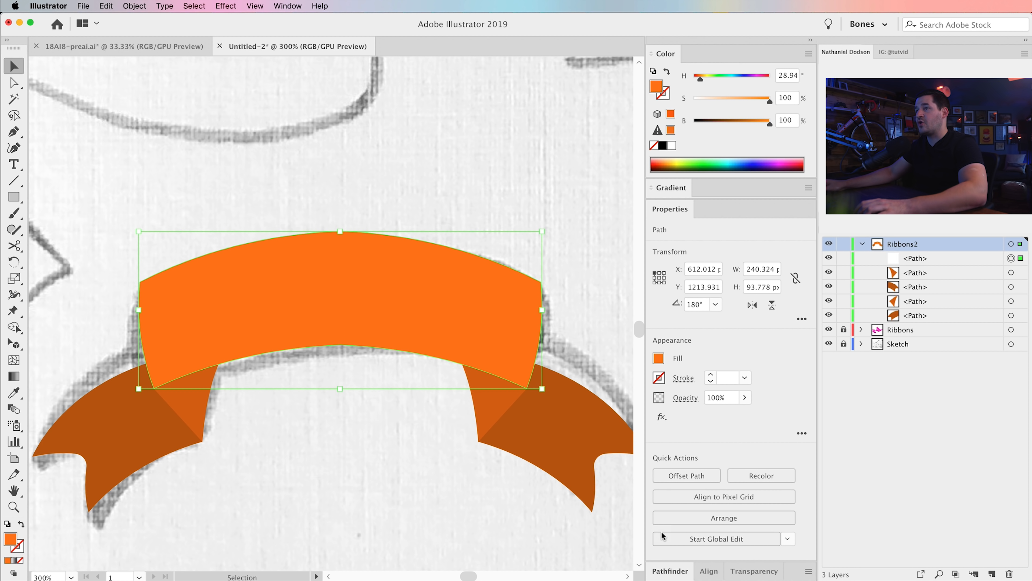
# Step: Group the arched front panel with both folds and both tails into one ribbon object
pyautogui.click(315, 488)
pyautogui.moveTo(88, 224); pyautogui.dragTo(569, 487)
pyautogui.press('super+g')
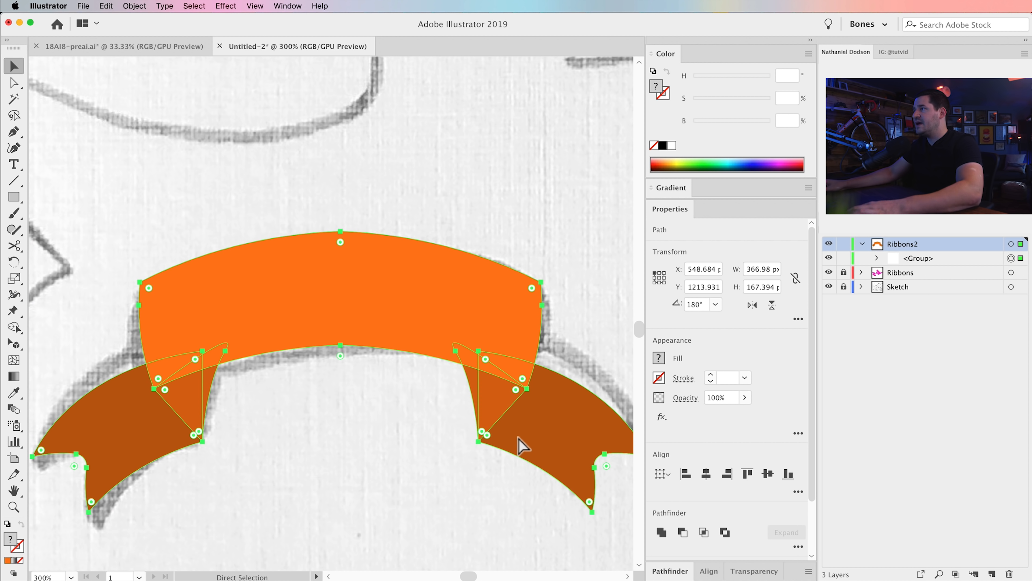
# Step: Move the finished orange arched ribbon off its sketch to free canvas outside the artboard
pyautogui.press('super+minus')
pyautogui.press('super+minus')
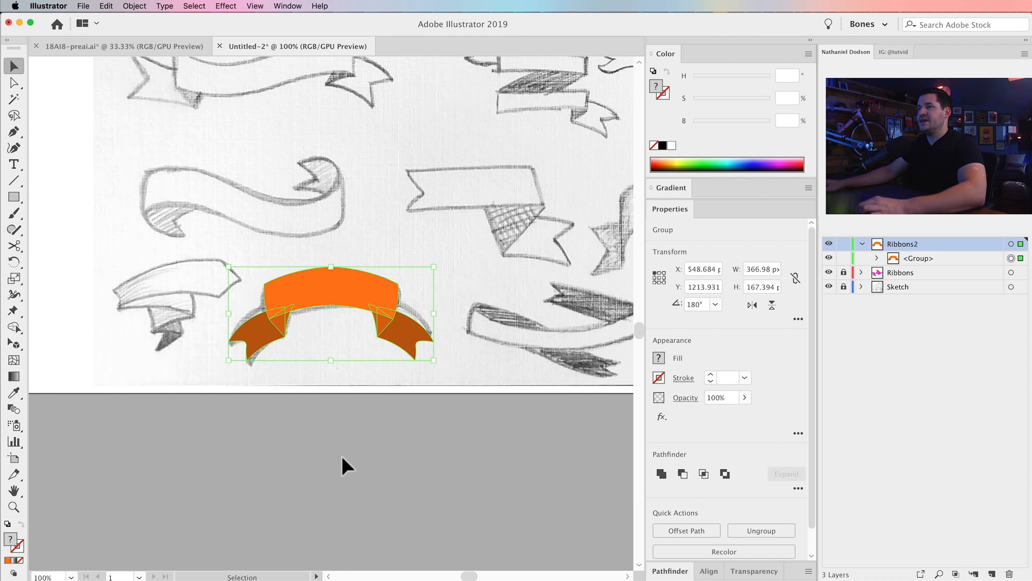
pyautogui.click(345, 465)
pyautogui.press('super+minus')
pyautogui.click(384, 379)
pyautogui.moveTo(384, 379); pyautogui.dragTo(138, 289)
pyautogui.moveTo(132, 266); pyautogui.dragTo(133, 293)
pyautogui.moveTo(138, 301); pyautogui.dragTo(187, 317)
pyautogui.click(188, 318)
pyautogui.moveTo(255, 404); pyautogui.dragTo(570, 534)
pyautogui.moveTo(516, 452); pyautogui.dragTo(296, 516)
pyautogui.press('super+minus')
pyautogui.press('super+minus')
pyautogui.press('super+minus')
pyautogui.moveTo(447, 493); pyautogui.dragTo(510, 467)
pyautogui.moveTo(409, 483); pyautogui.dragTo(206, 387)
pyautogui.click(325, 473)
pyautogui.scroll(-2, 280, 425)
pyautogui.moveTo(341, 472); pyautogui.dragTo(135, 291)
pyautogui.moveTo(472, 302); pyautogui.dragTo(335, 365)
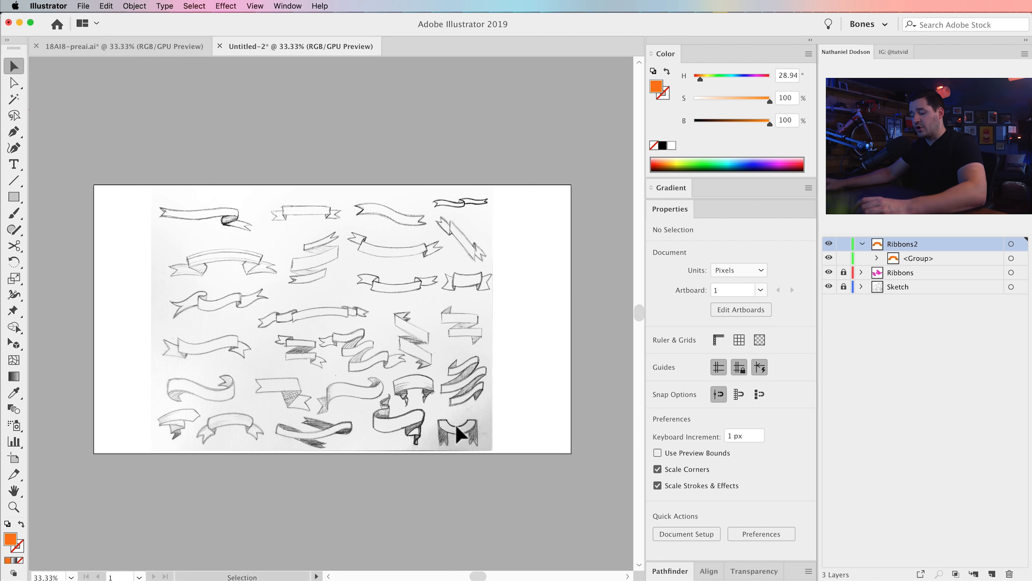
# Step: Lock the Ribbons2 layer and add a new layer above it for tracing the wavy banner
pyautogui.press('z')
pyautogui.click(370, 334)
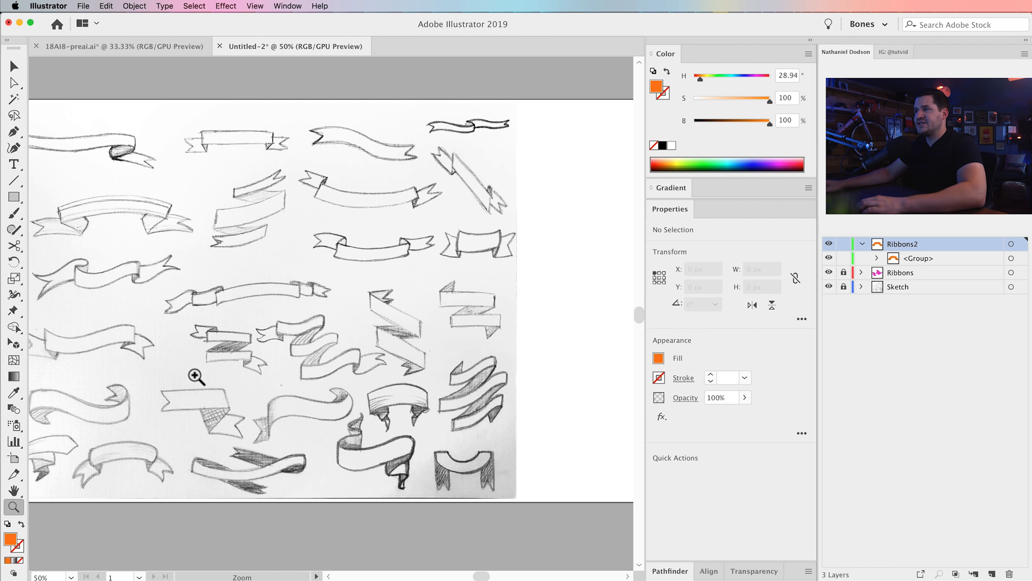
pyautogui.moveTo(173, 352); pyautogui.dragTo(480, 396)
pyautogui.click(357, 406)
pyautogui.click(393, 398)
pyautogui.click(370, 357)
pyautogui.moveTo(361, 334); pyautogui.dragTo(360, 368)
pyautogui.click(382, 383)
pyautogui.click(862, 244)
pyautogui.click(992, 574)
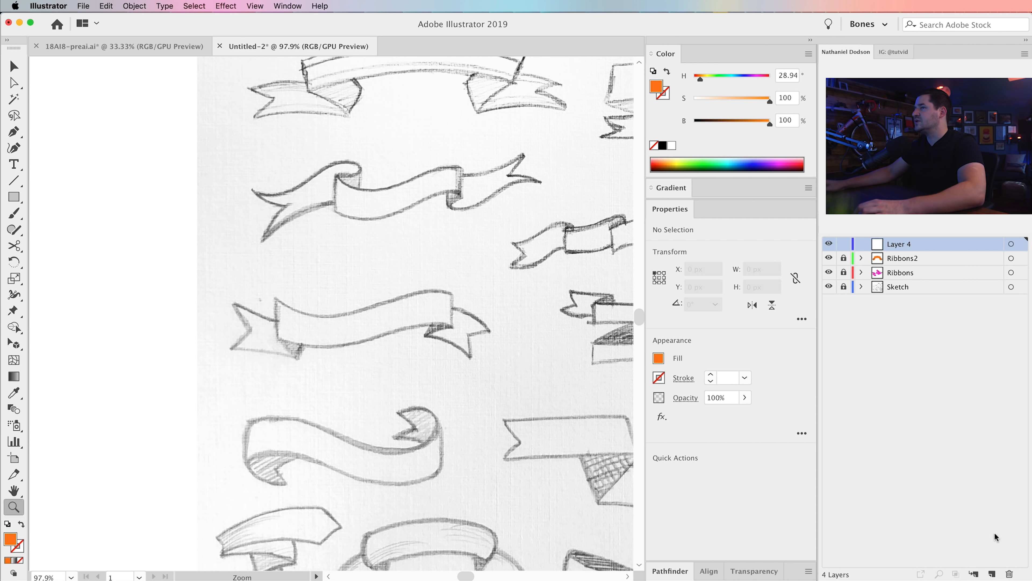
# Step: Trace the wavy banner's upper edge as a two-anchor S-curve without fill and colour its stroke green with H about 130, S 100, B 90
pyautogui.click(16, 130)
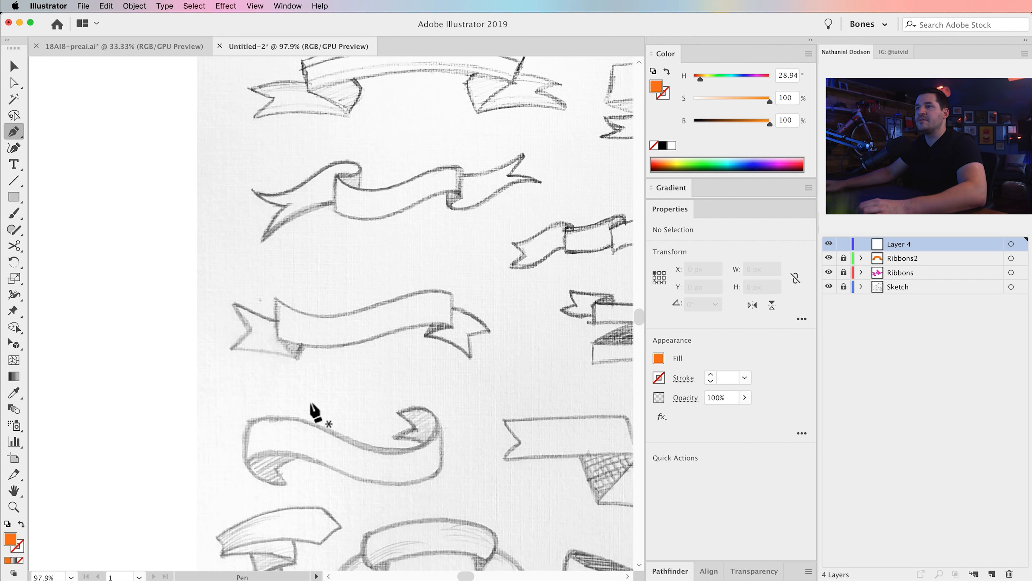
pyautogui.press('z')
pyautogui.moveTo(280, 304); pyautogui.dragTo(291, 372)
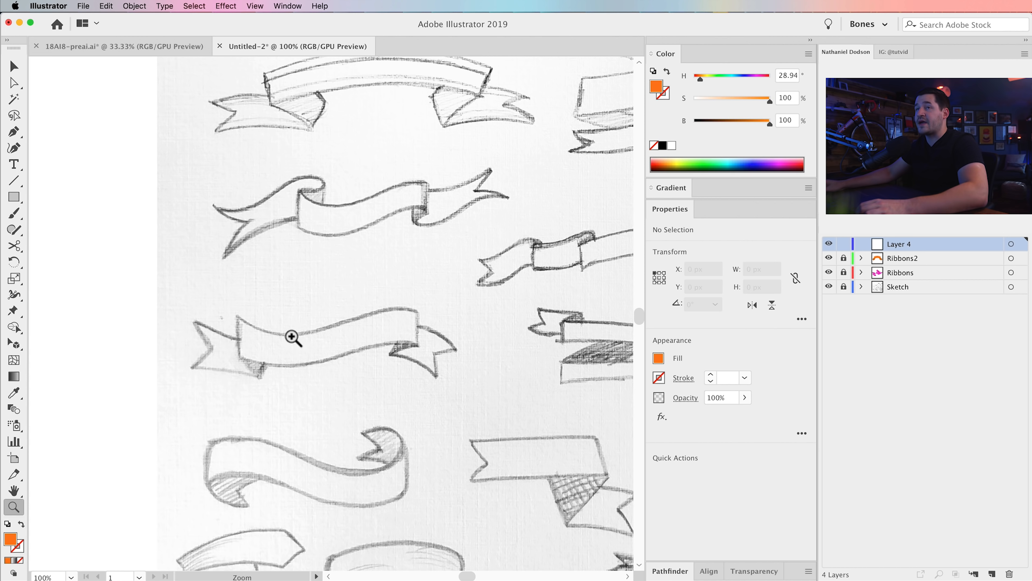
pyautogui.moveTo(235, 312); pyautogui.dragTo(293, 364)
pyautogui.moveTo(417, 310); pyautogui.dragTo(472, 326)
pyautogui.hotkey('shift', 'x')
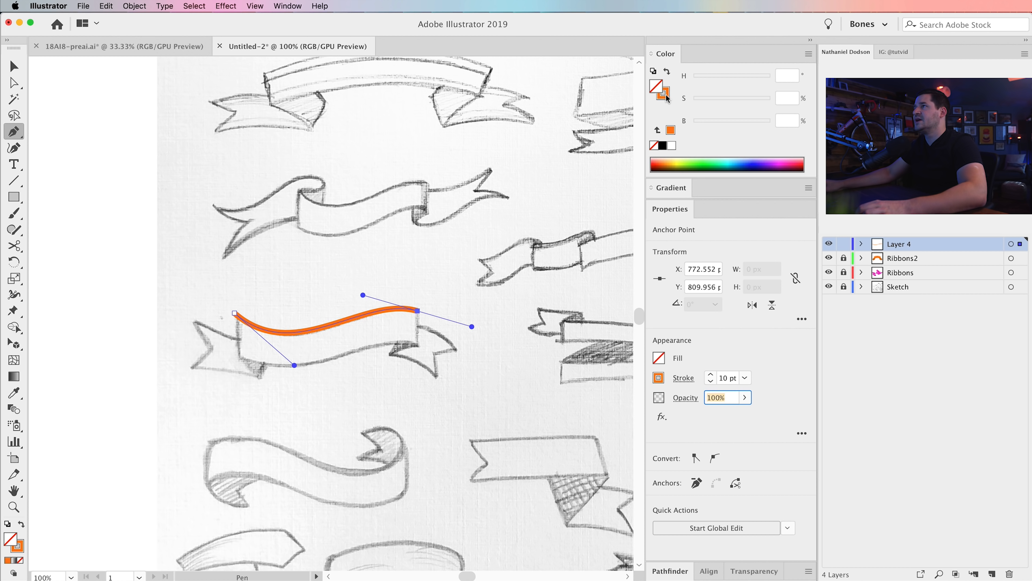
pyautogui.moveTo(715, 77); pyautogui.dragTo(722, 78)
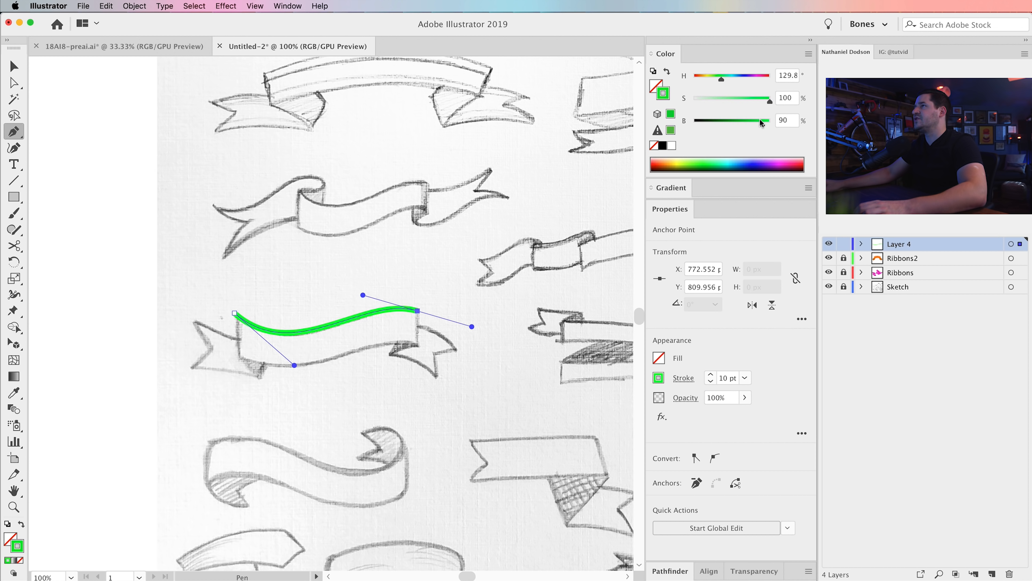
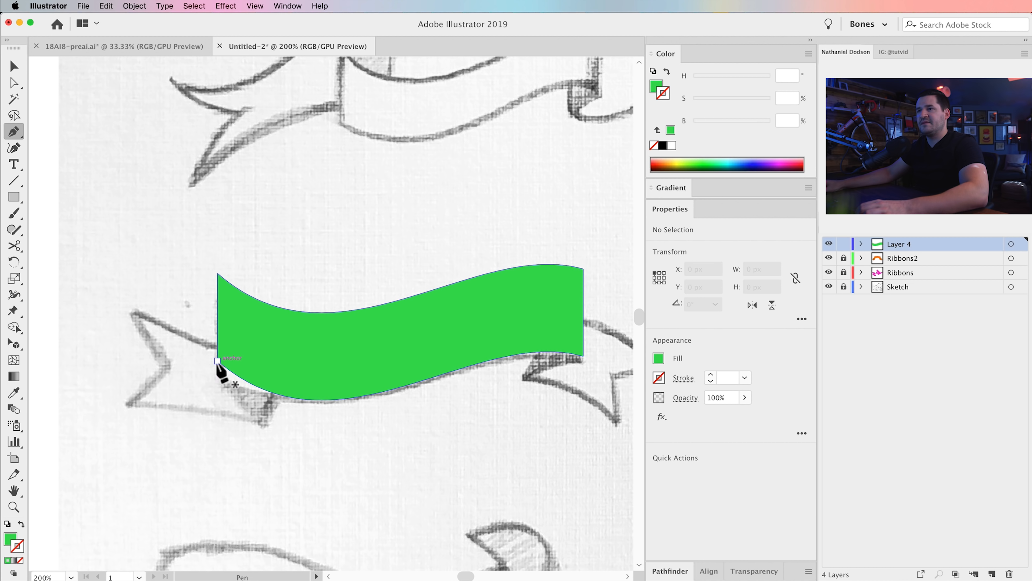
# Step: Trace the curved fold below the green banner's left end as a closed shape about 60 by 62 px
pyautogui.moveTo(218, 361); pyautogui.dragTo(219, 403)
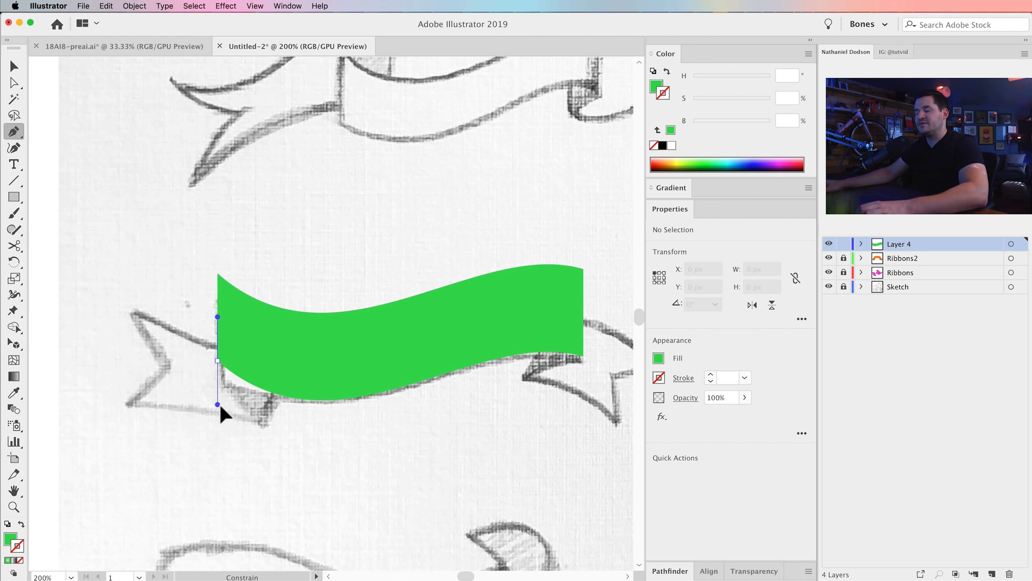
pyautogui.moveTo(221, 407); pyautogui.dragTo(285, 404)
pyautogui.moveTo(217, 361); pyautogui.dragTo(223, 369)
# Step: Darken the left fold by setting its fill brightness to 75%
pyautogui.press('v')
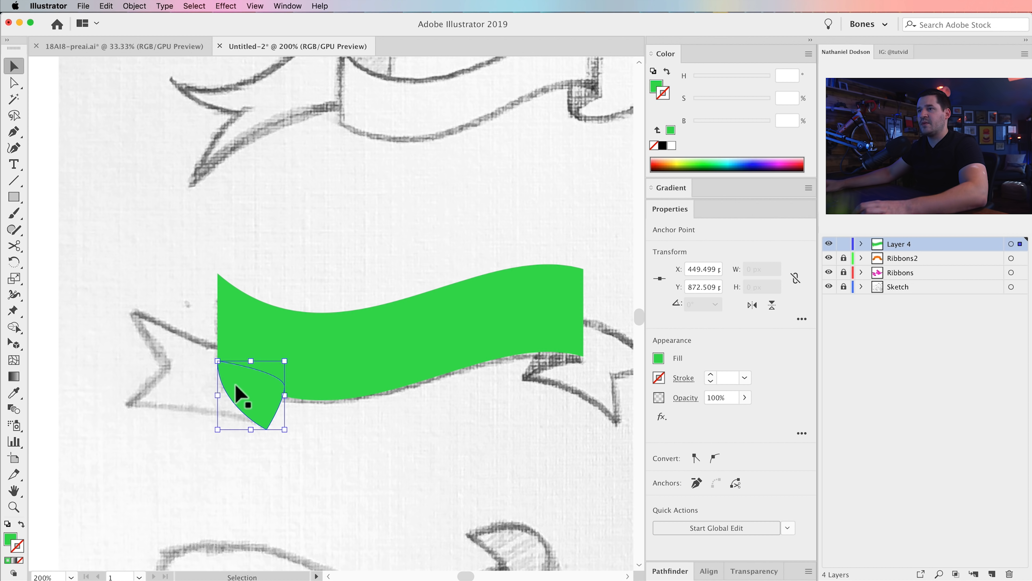
pyautogui.click(240, 394)
pyautogui.click(652, 85)
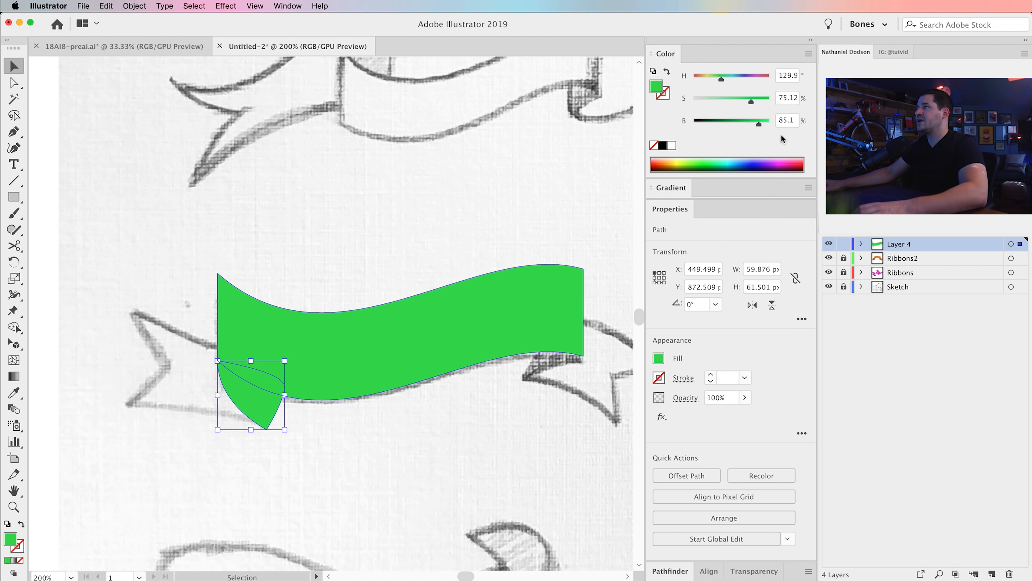
pyautogui.write('75')
pyautogui.press('Return')
# Step: Trace the forked tail at the banner's right end with the Pen tool, about 123 by 99 px, following the sketch's curved edges and notch
pyautogui.hotkey('shift', 'ctrl', 'a')
pyautogui.press('p')
pyautogui.hscroll(5, 437, 331)
pyautogui.moveTo(466, 331); pyautogui.dragTo(488, 326)
pyautogui.moveTo(549, 381); pyautogui.dragTo(576, 425)
pyautogui.click(550, 381)
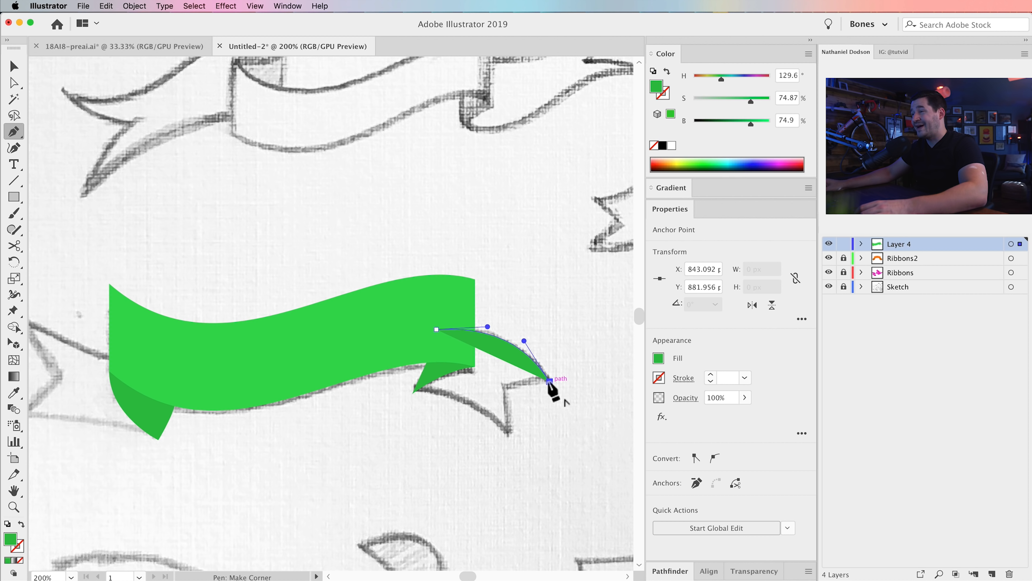
pyautogui.moveTo(504, 384); pyautogui.dragTo(508, 440)
pyautogui.moveTo(412, 393); pyautogui.dragTo(352, 409)
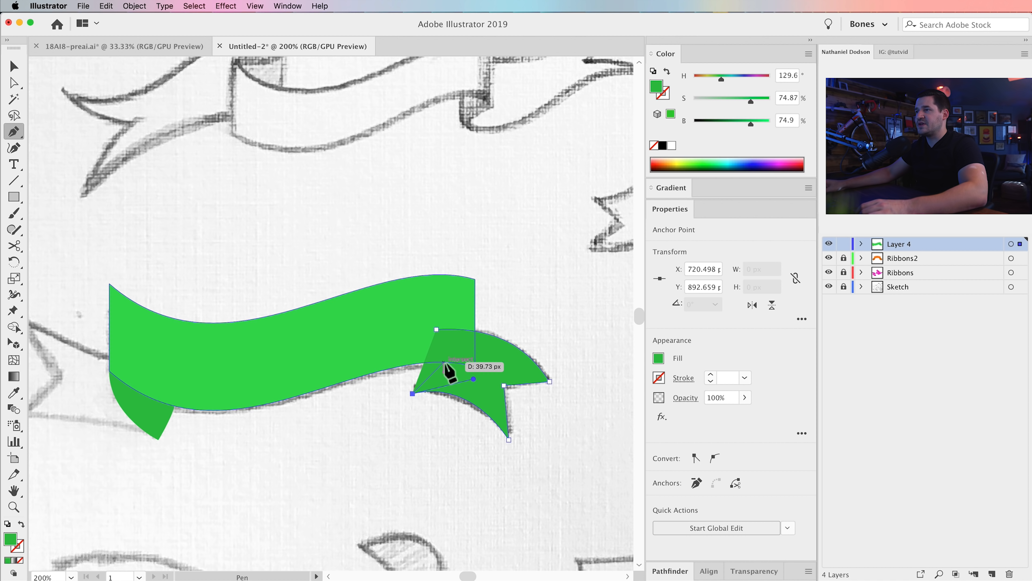
pyautogui.click(441, 360)
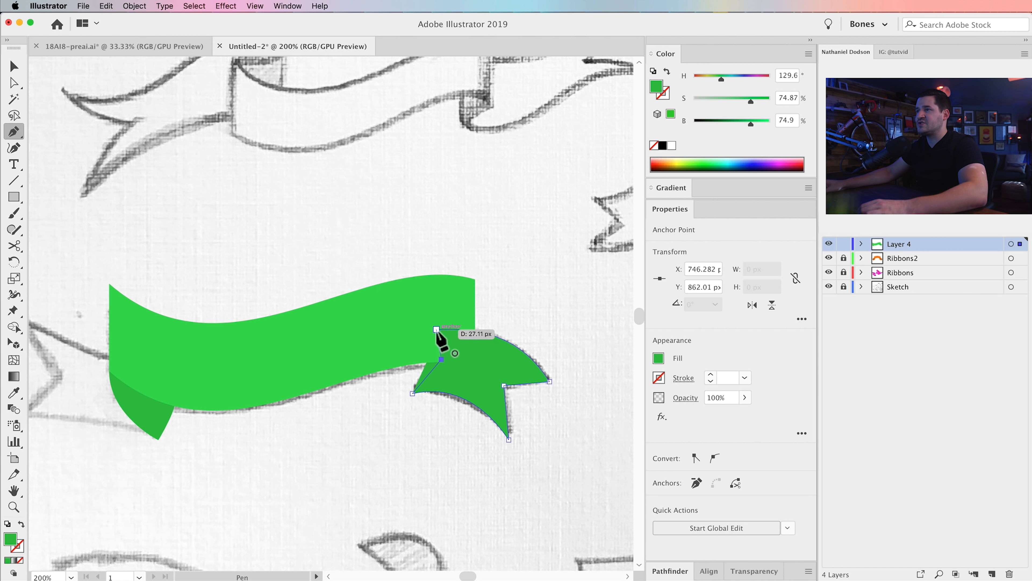
# Step: Darken the right forked tail by setting its fill brightness to 68%
pyautogui.press('v')
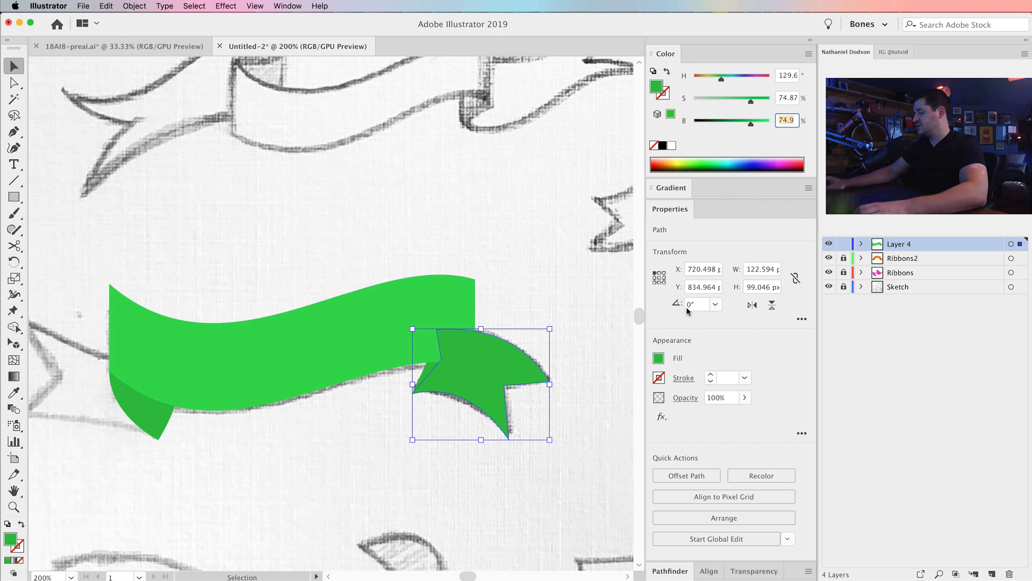
pyautogui.write('68')
pyautogui.press('Tab')
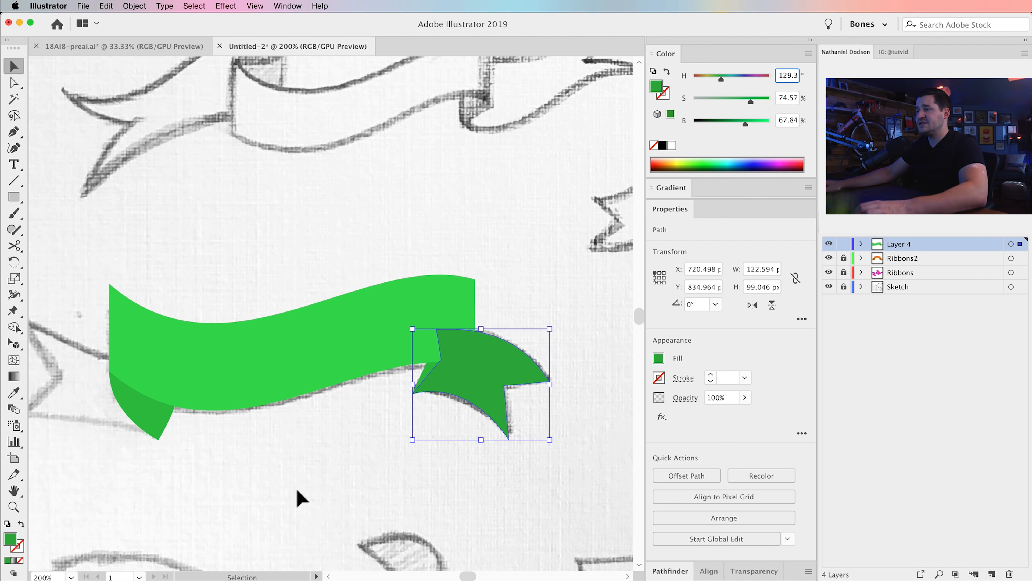
pyautogui.click(381, 466)
# Step: Send the right forked tail to the back, behind the banner front and fold
pyautogui.click(500, 379)
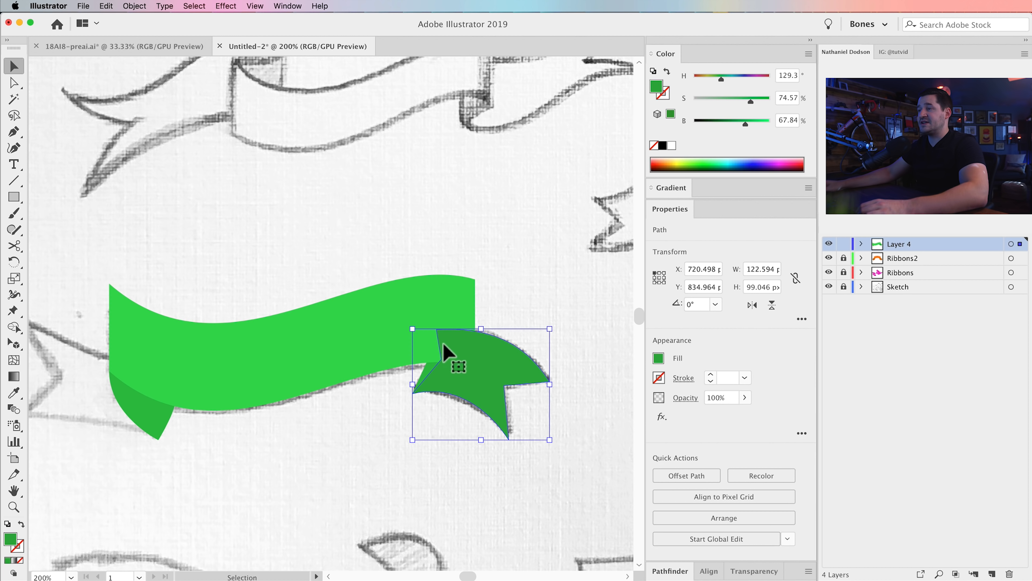
pyautogui.rightClick(487, 365)
pyautogui.moveTo(561, 528)
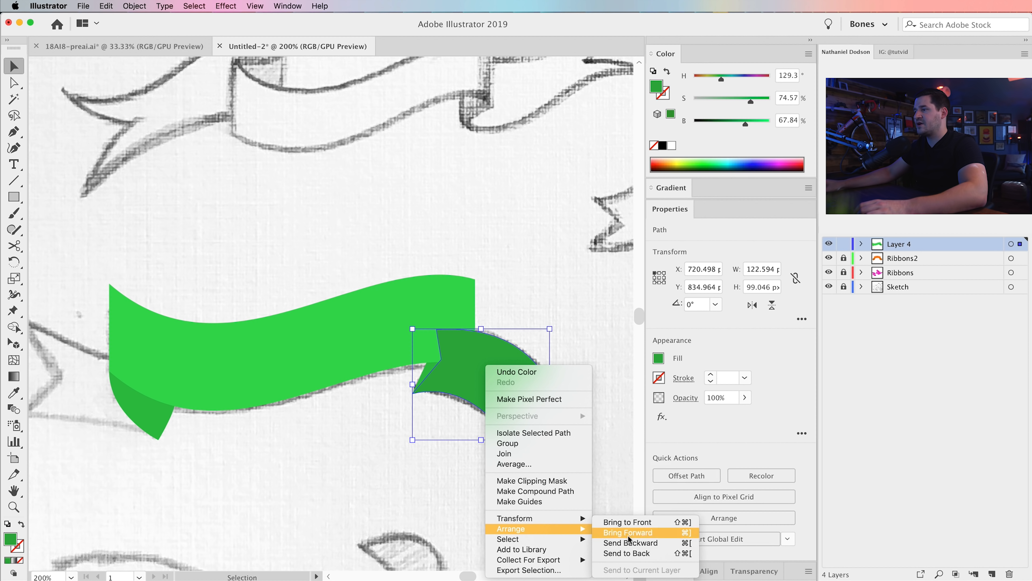
pyautogui.click(628, 553)
pyautogui.click(449, 453)
pyautogui.moveTo(465, 438); pyautogui.dragTo(529, 437)
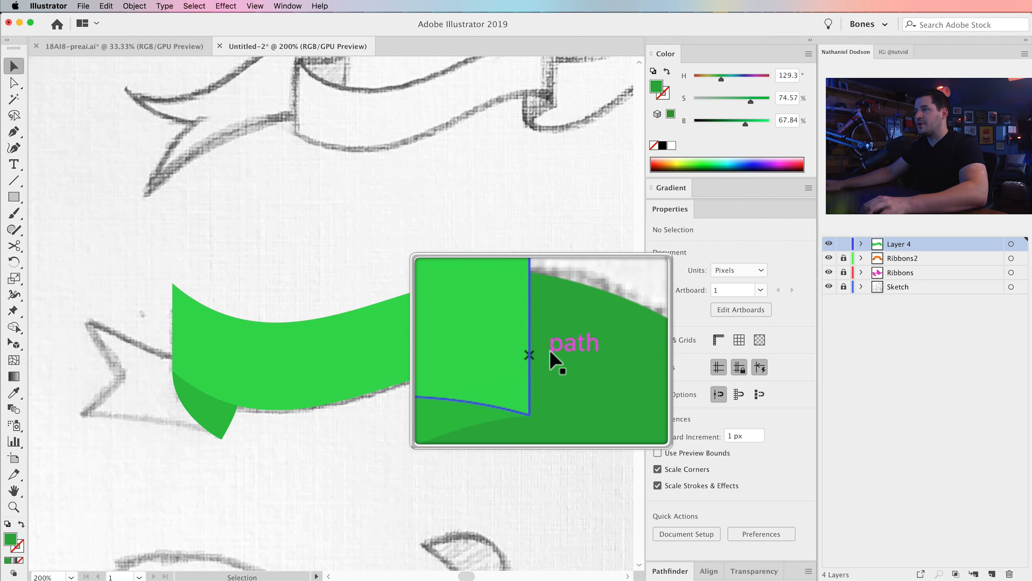
pyautogui.click(254, 5)
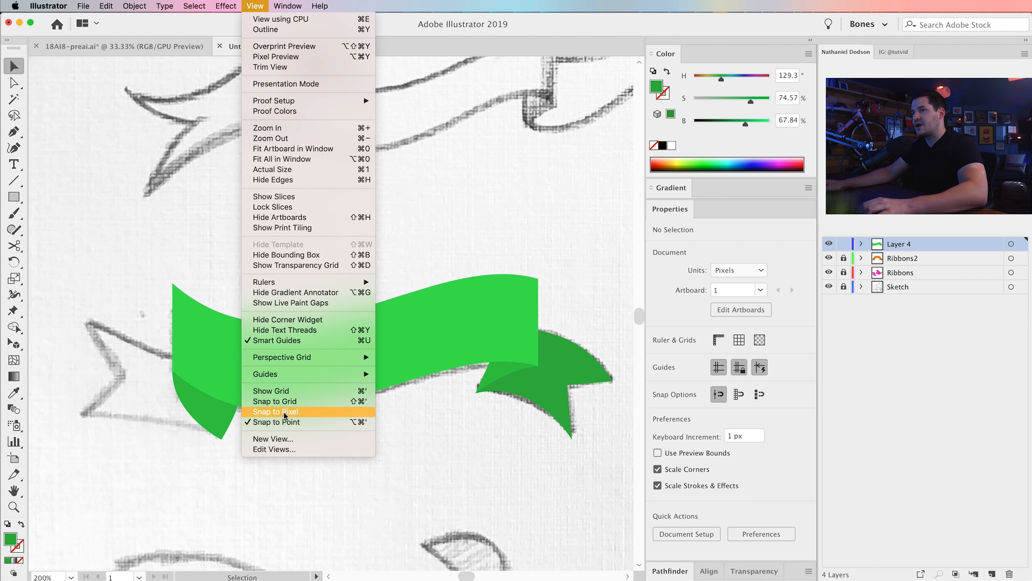
pyautogui.click(309, 340)
# Step: Trace the forked tail at the green banner's left end with the Pen tool, about 154 by 102 px, starting from the left fold's lower tip
pyautogui.hscroll(-2, 479, 427)
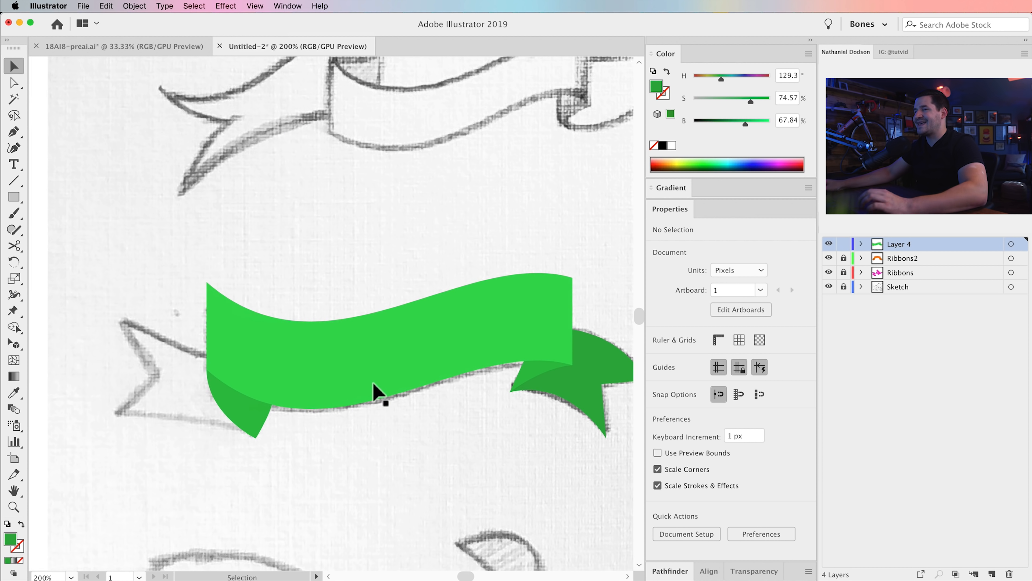
pyautogui.click(14, 131)
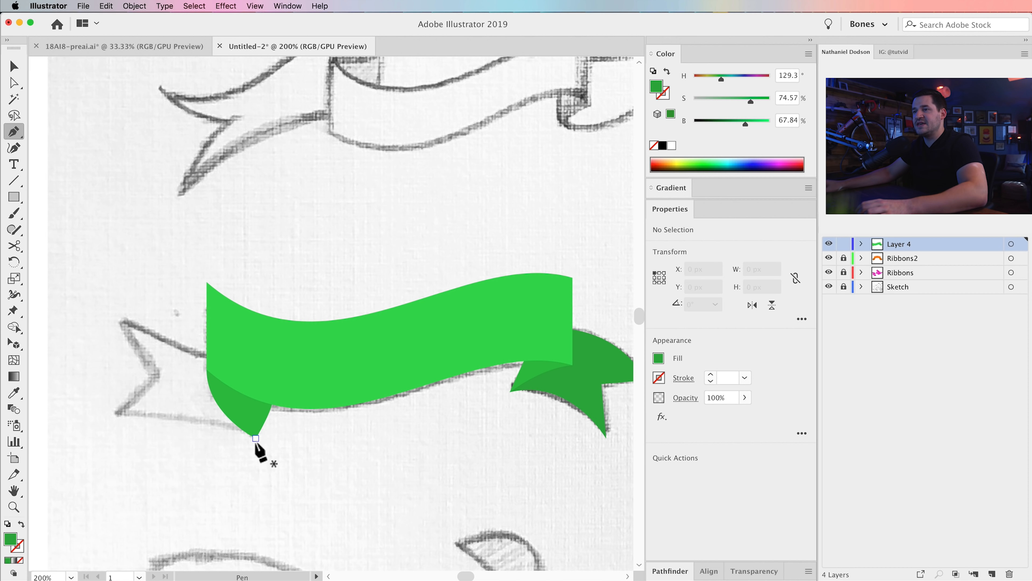
pyautogui.moveTo(255, 438); pyautogui.dragTo(196, 444)
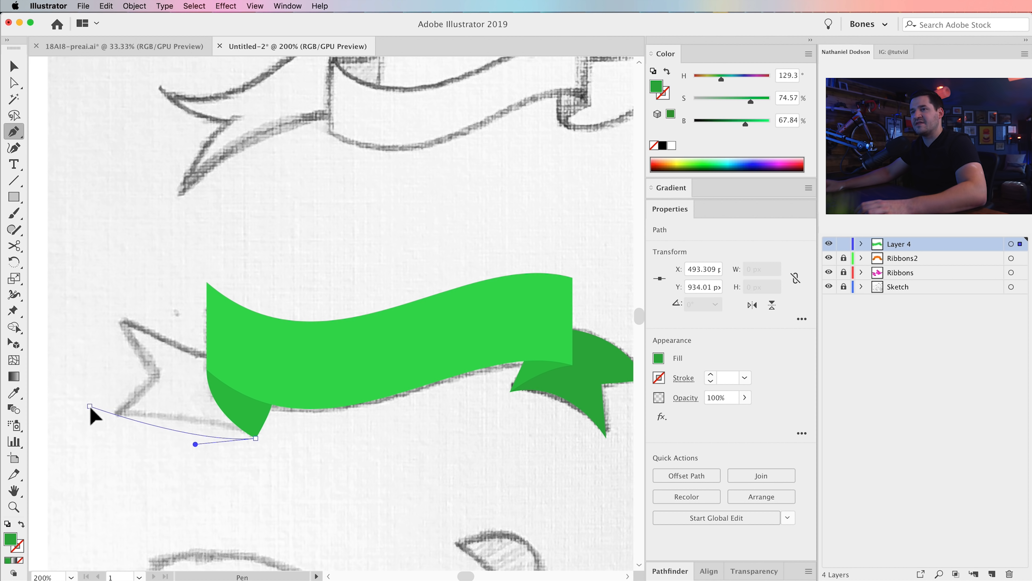
pyautogui.click(90, 406)
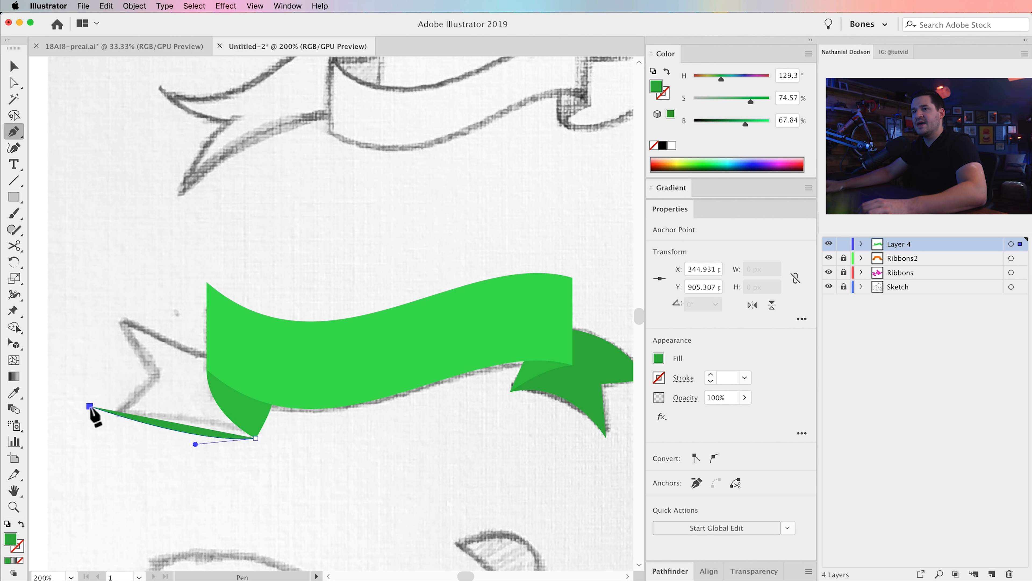
pyautogui.click(160, 381)
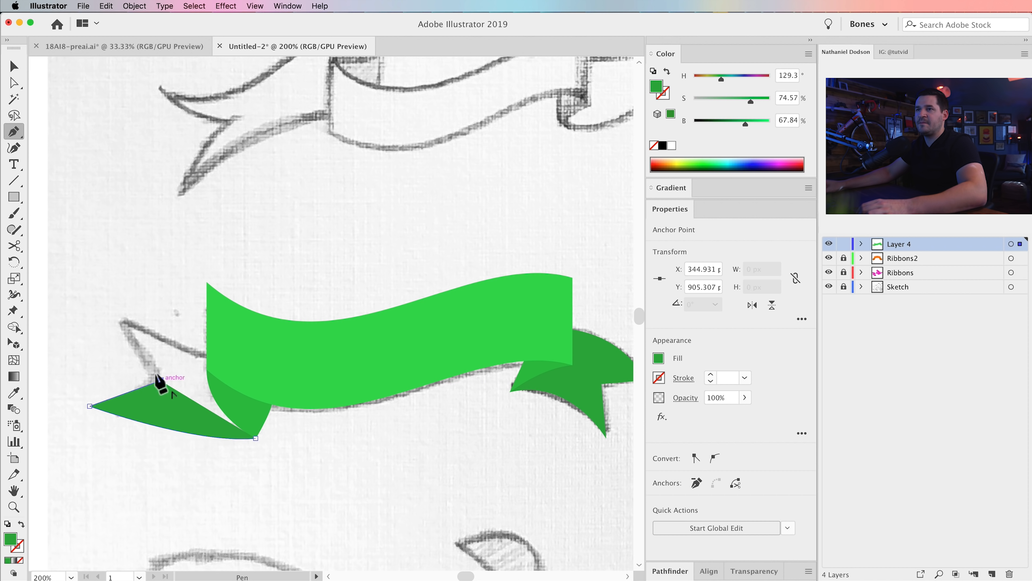
pyautogui.click(121, 325)
pyautogui.moveTo(262, 365); pyautogui.dragTo(321, 356)
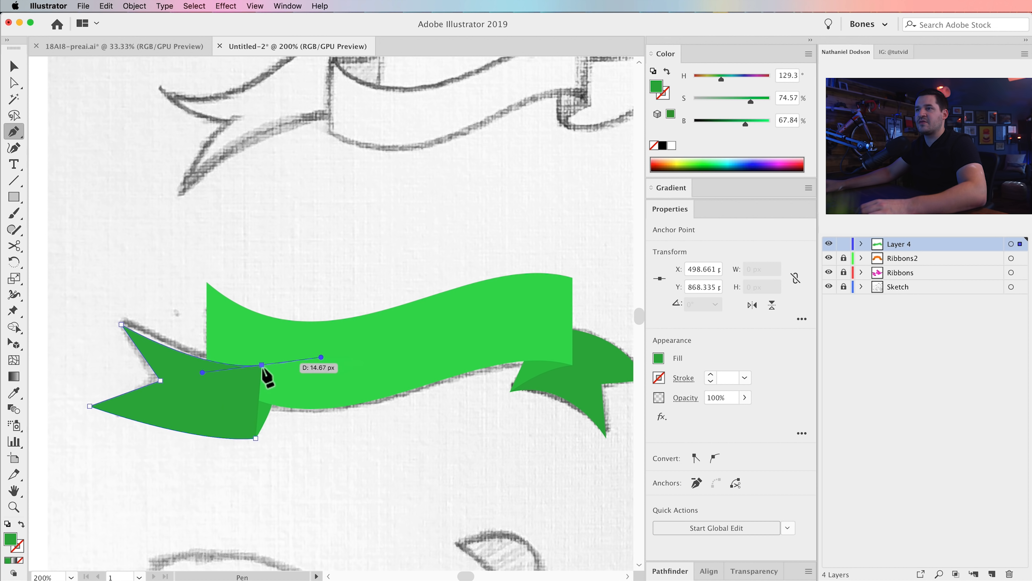
pyautogui.click(256, 437)
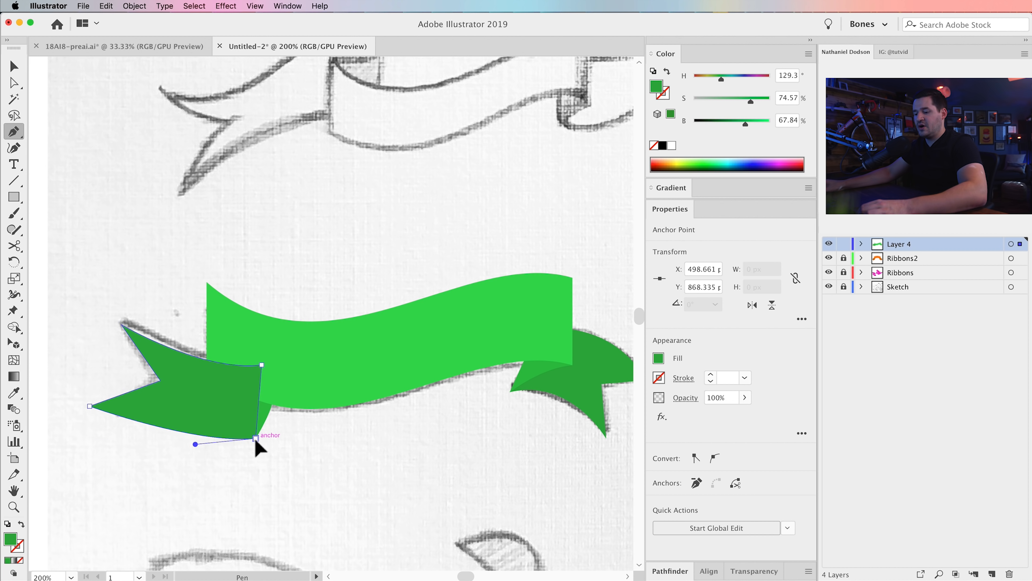
# Step: Send the left forked tail to the back, behind the banner front and left fold
pyautogui.press('v')
pyautogui.rightClick(184, 366)
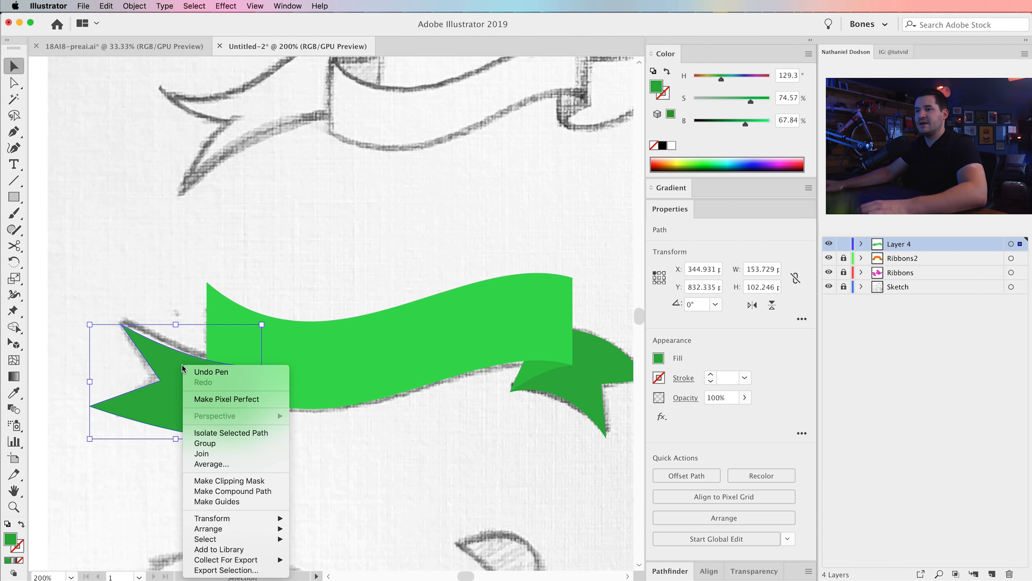
pyautogui.moveTo(249, 529)
pyautogui.click(324, 553)
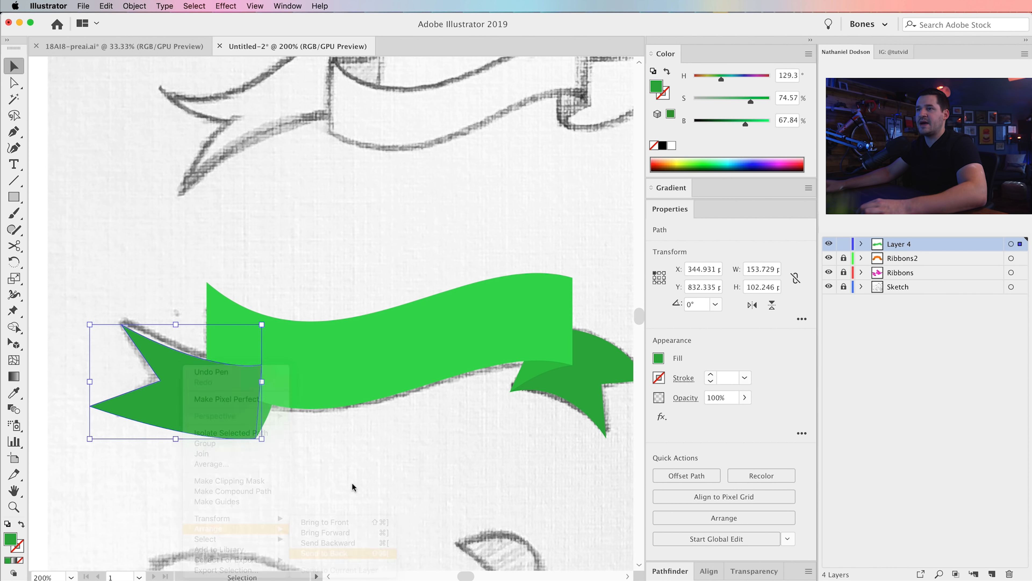
pyautogui.click(348, 478)
# Step: Move the grouped green banner off the artboard to below the orange banner and enlarge it proportionally
pyautogui.press('super+minus')
pyautogui.press('super+minus')
pyautogui.press('super+minus')
pyautogui.press('super+minus')
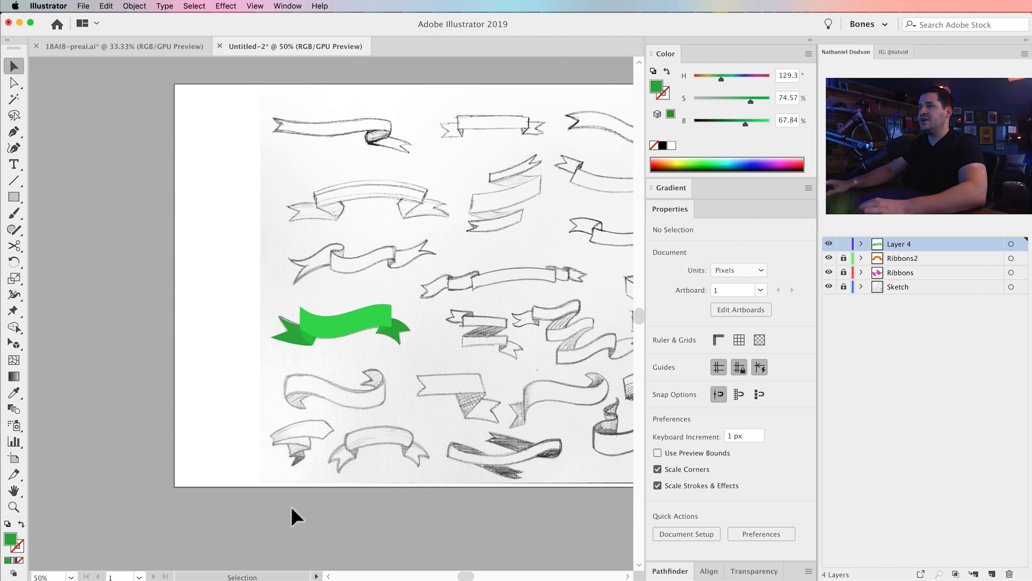
pyautogui.moveTo(357, 372); pyautogui.dragTo(426, 358)
pyautogui.moveTo(369, 329); pyautogui.dragTo(221, 393)
pyautogui.moveTo(290, 418); pyautogui.dragTo(348, 430)
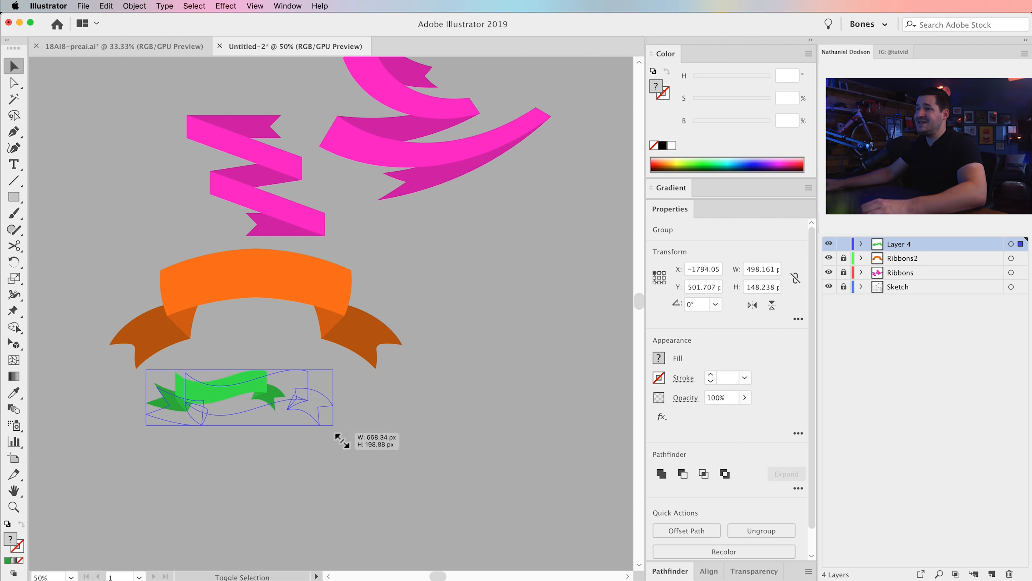
pyautogui.click(427, 461)
pyautogui.moveTo(265, 403)
pyautogui.mouseDown()
pyautogui.moveTo(254, 387)
pyautogui.moveTo(272, 392)
pyautogui.mouseUp()
pyautogui.click(434, 445)
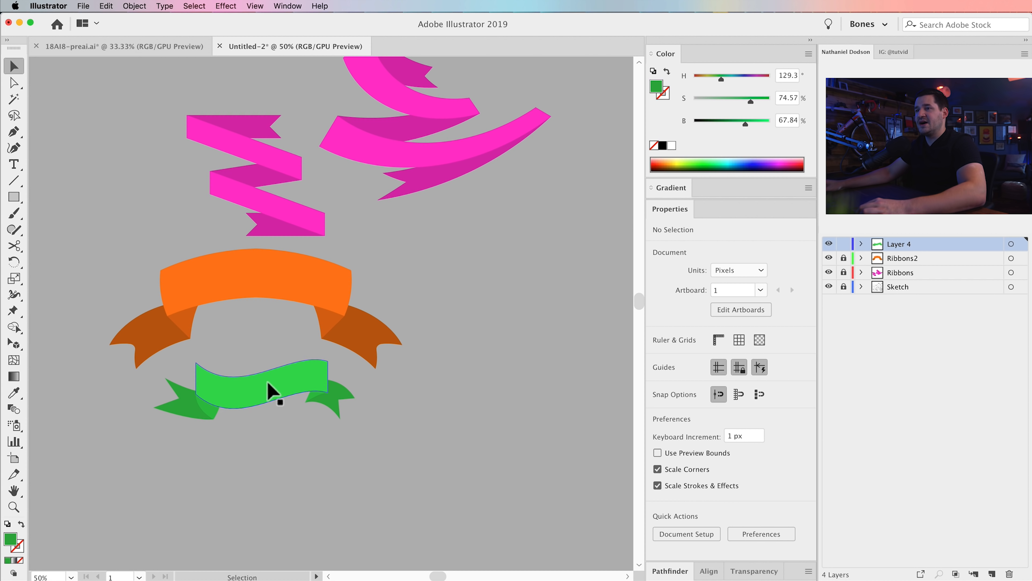
# Step: Lock the finished green banner's layer and rename it Ribbons3
pyautogui.moveTo(463, 404); pyautogui.dragTo(392, 397)
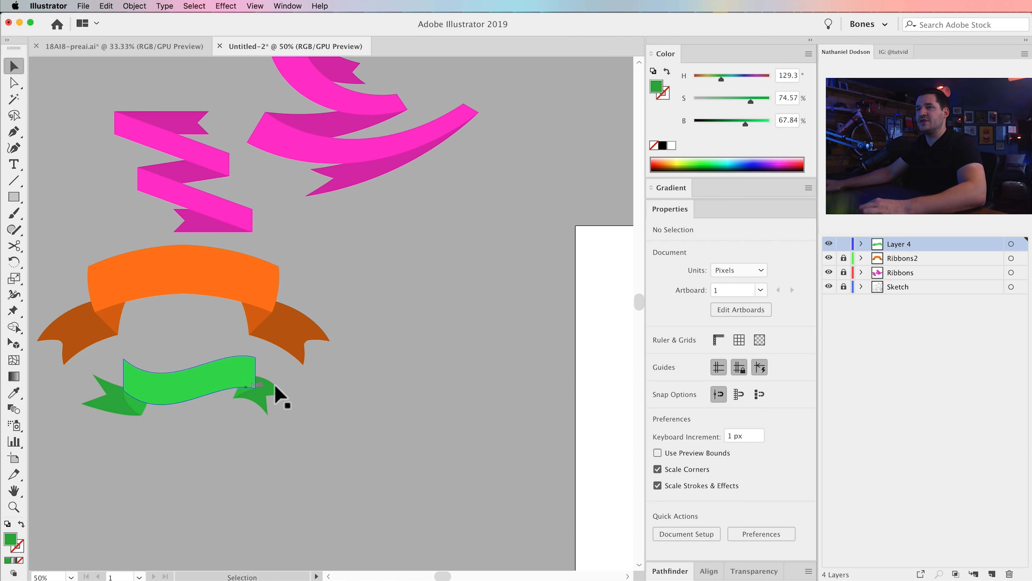
pyautogui.moveTo(570, 378); pyautogui.dragTo(381, 340)
pyautogui.moveTo(513, 418); pyautogui.dragTo(308, 289)
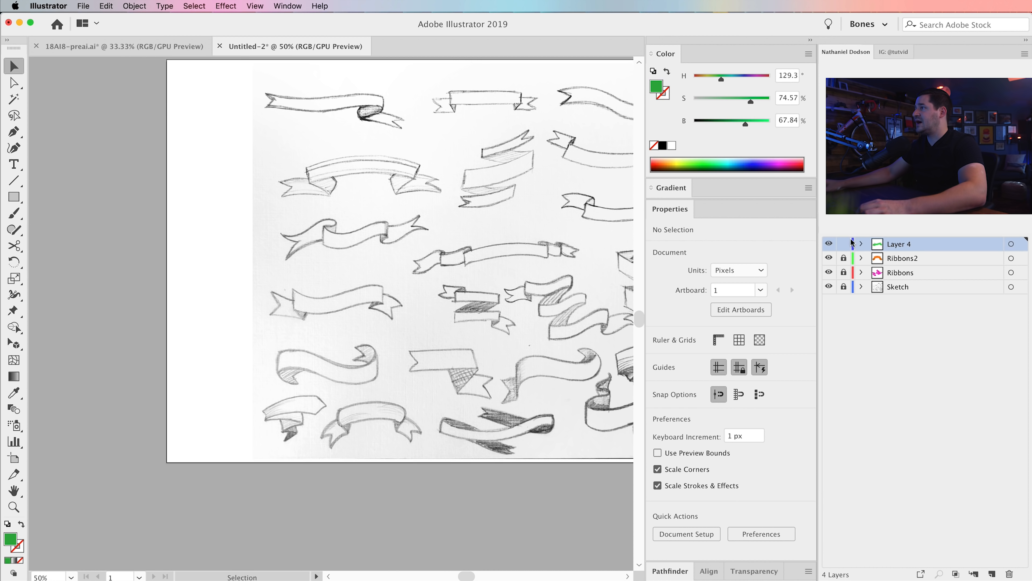
pyautogui.doubleClick(892, 245)
pyautogui.write('Ribbons3')
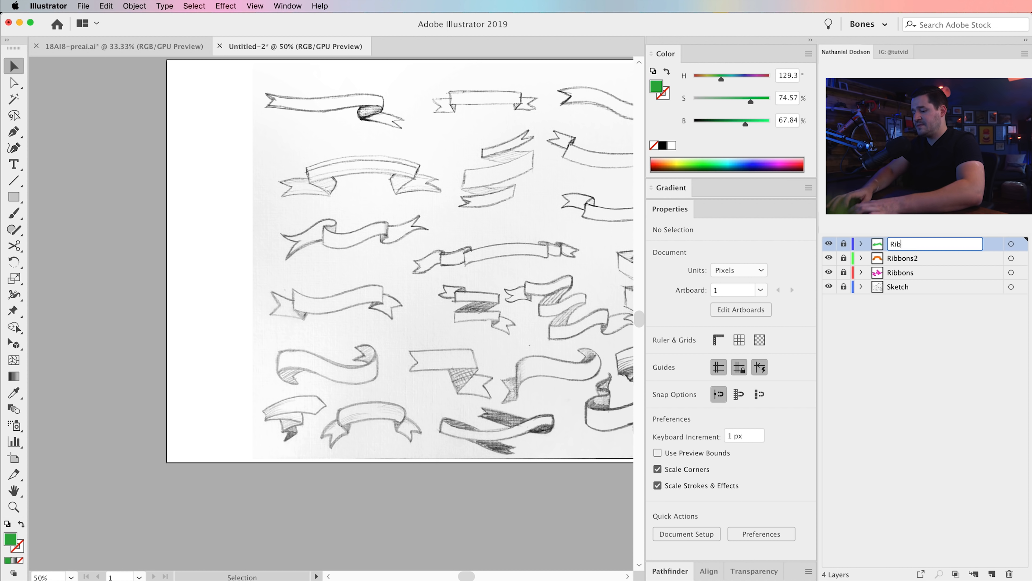
pyautogui.press('Return')
# Step: Add a new layer above Ribbons3 and name it Ribbons4
pyautogui.click(991, 573)
pyautogui.hscroll(5, 361, 291)
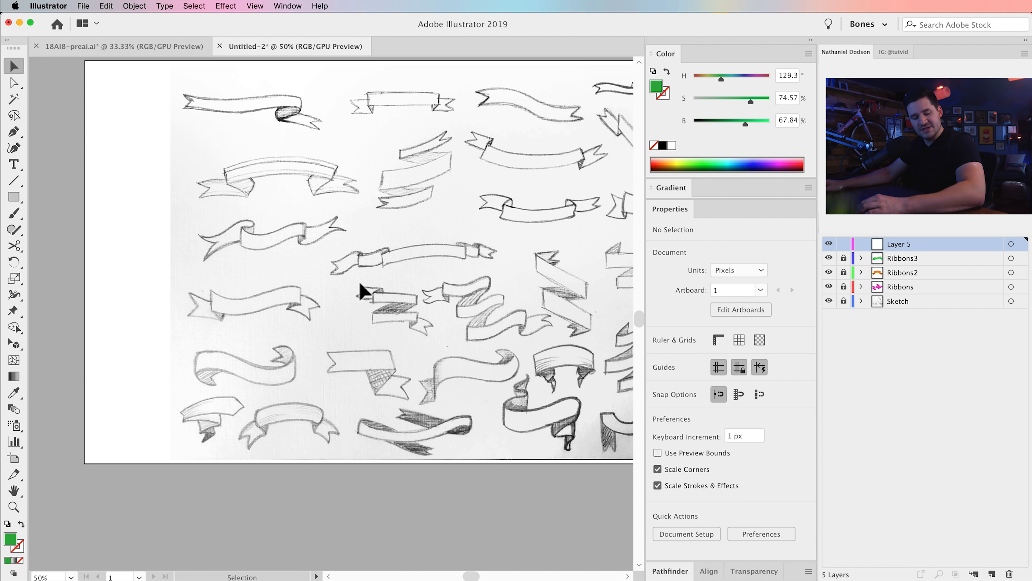
pyautogui.press('z')
pyautogui.click(213, 414)
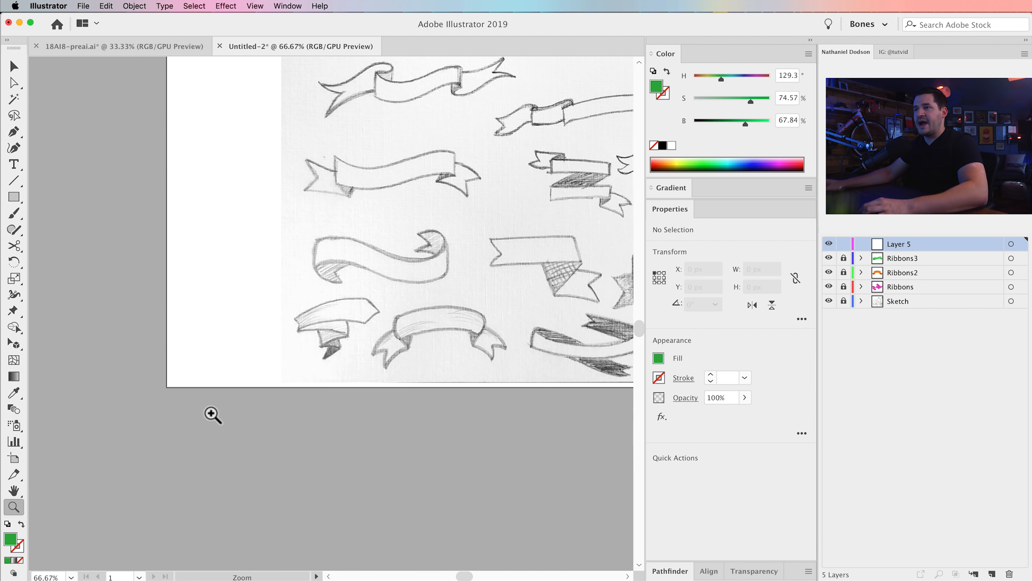
pyautogui.click(375, 308)
pyautogui.click(248, 364)
pyautogui.moveTo(321, 359); pyautogui.dragTo(344, 421)
pyautogui.click(391, 382)
pyautogui.moveTo(351, 343); pyautogui.dragTo(383, 397)
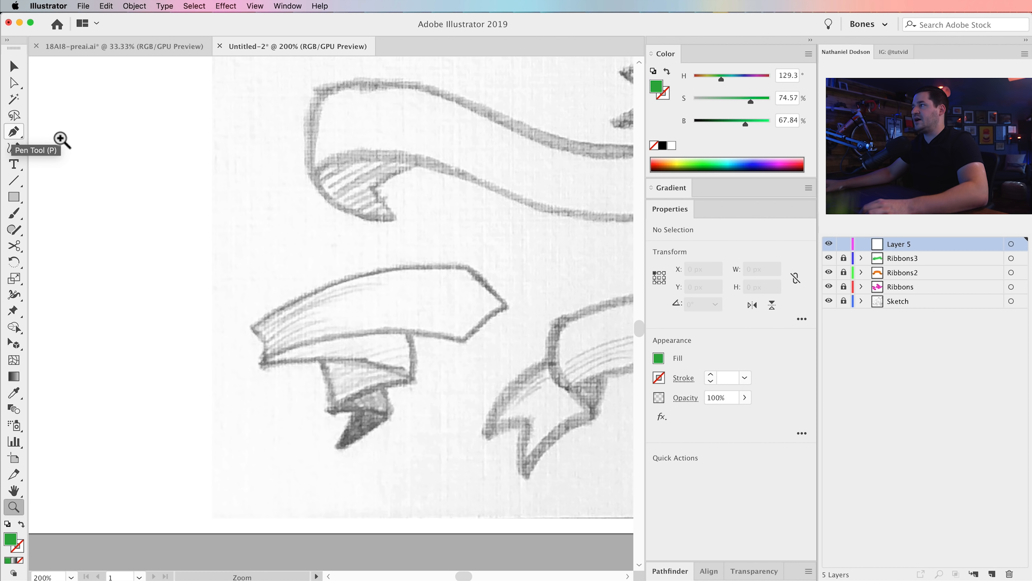
pyautogui.doubleClick(895, 249)
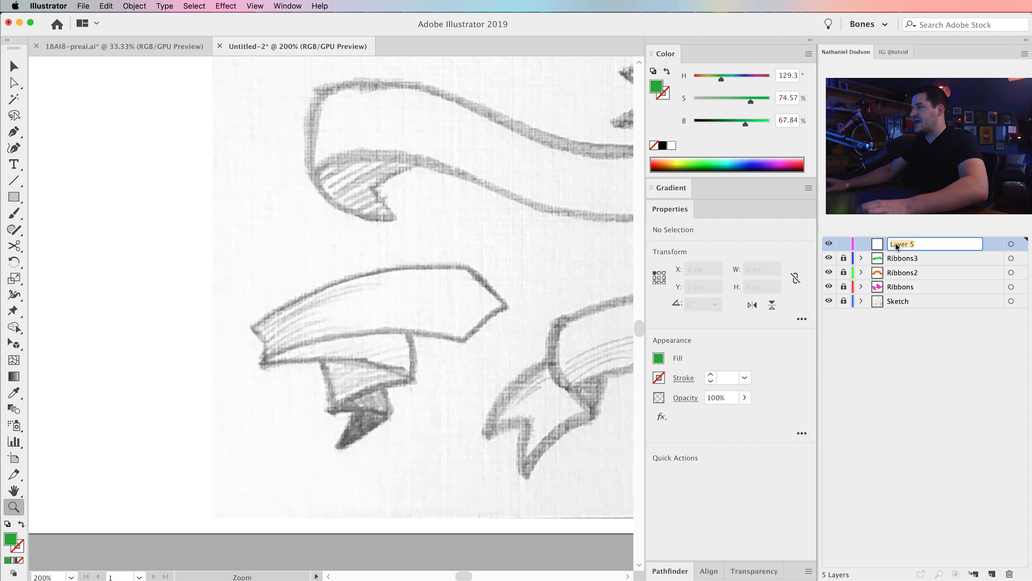
pyautogui.write('Ribbons4')
pyautogui.press('Return')
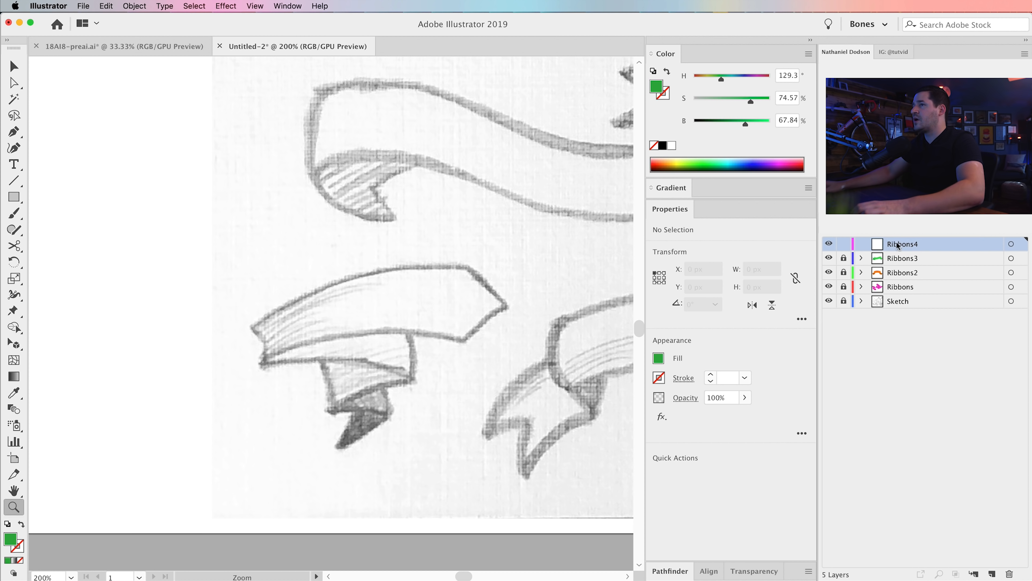
# Step: Trace the curved front of the lower-left sketched ribbon as a green outline, about 231 by 88 px, including its pointed right end and notched left end
pyautogui.click(13, 131)
pyautogui.moveTo(247, 325); pyautogui.dragTo(331, 251)
pyautogui.click(468, 267)
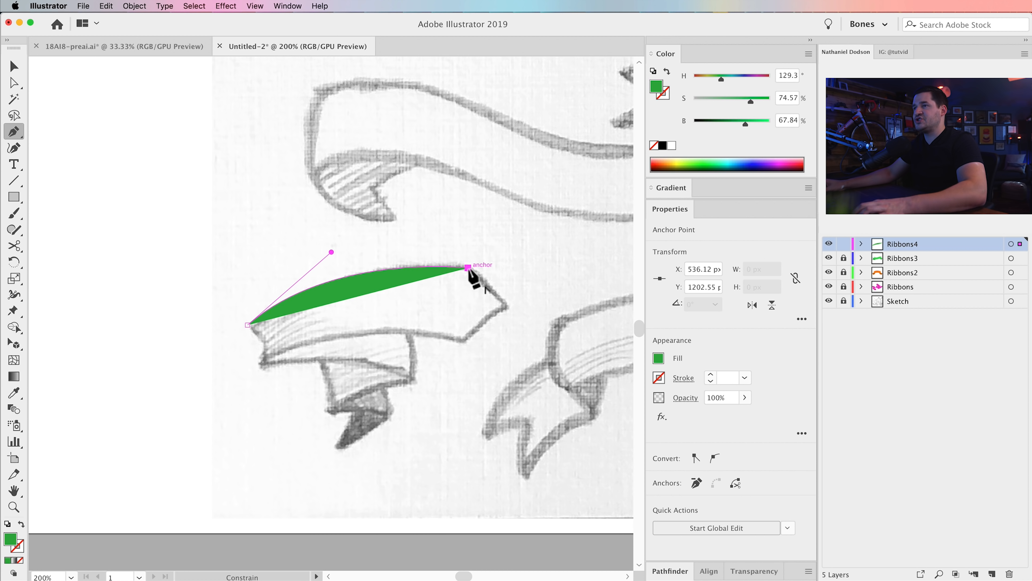
pyautogui.hotkey('shift', 'x')
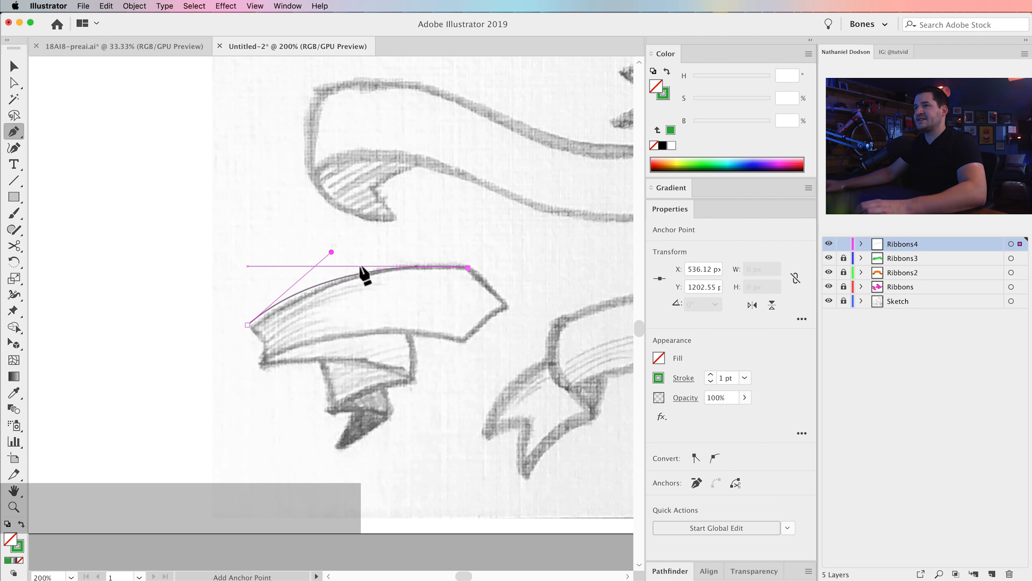
pyautogui.click(506, 308)
pyautogui.click(461, 341)
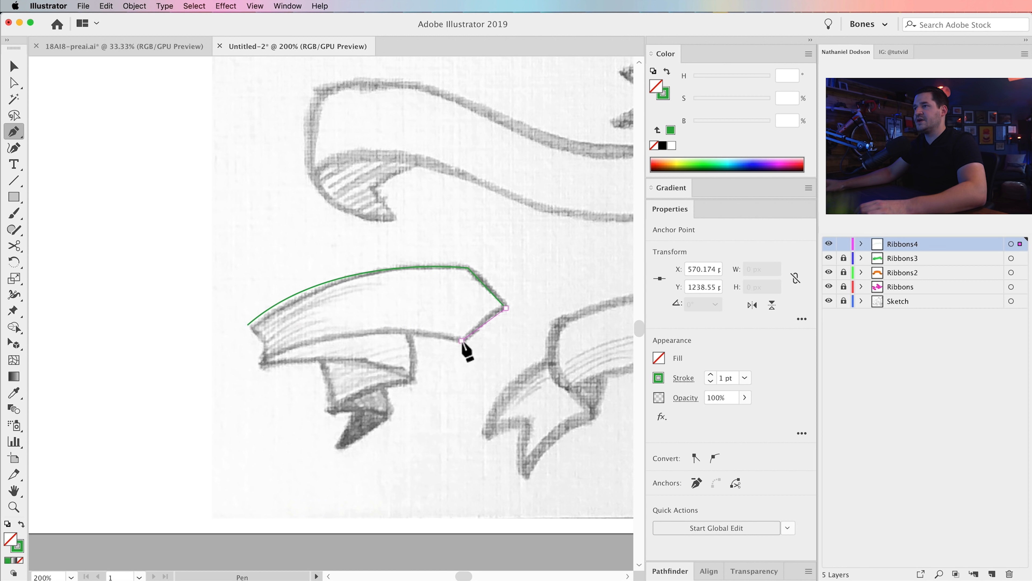
pyautogui.moveTo(262, 364); pyautogui.dragTo(163, 422)
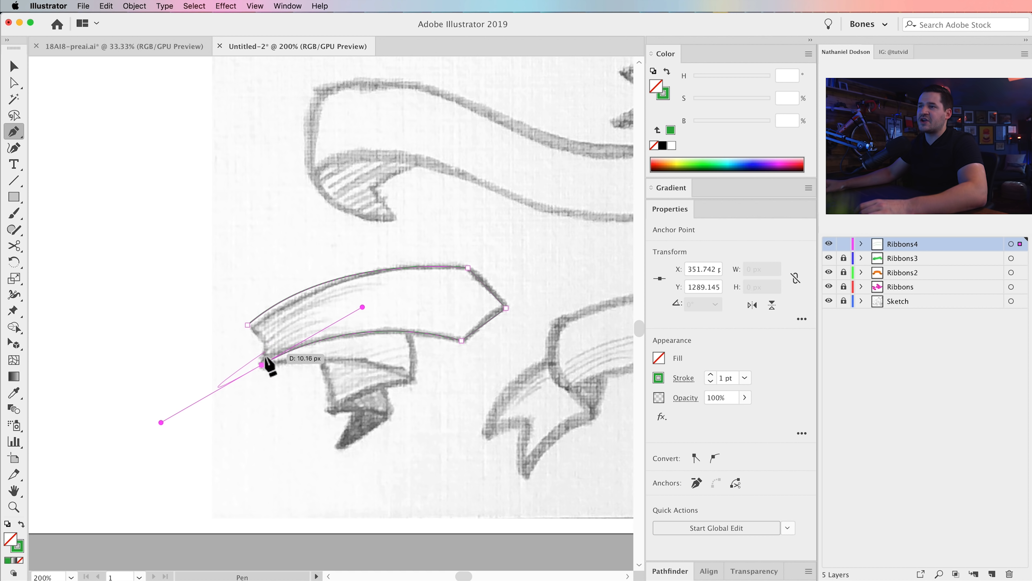
pyautogui.click(262, 365)
pyautogui.click(264, 342)
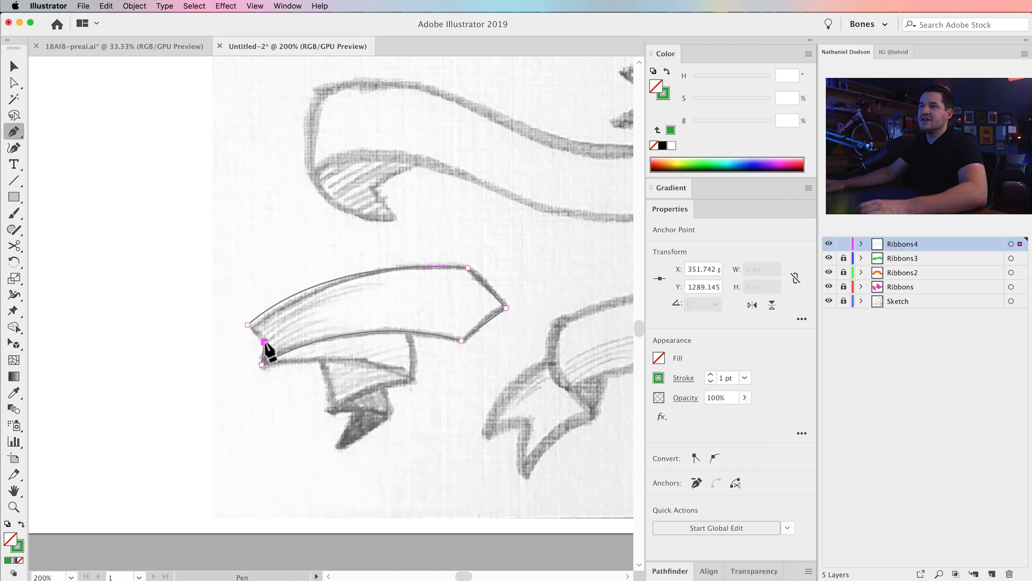
pyautogui.click(248, 325)
pyautogui.press('v')
pyautogui.click(247, 410)
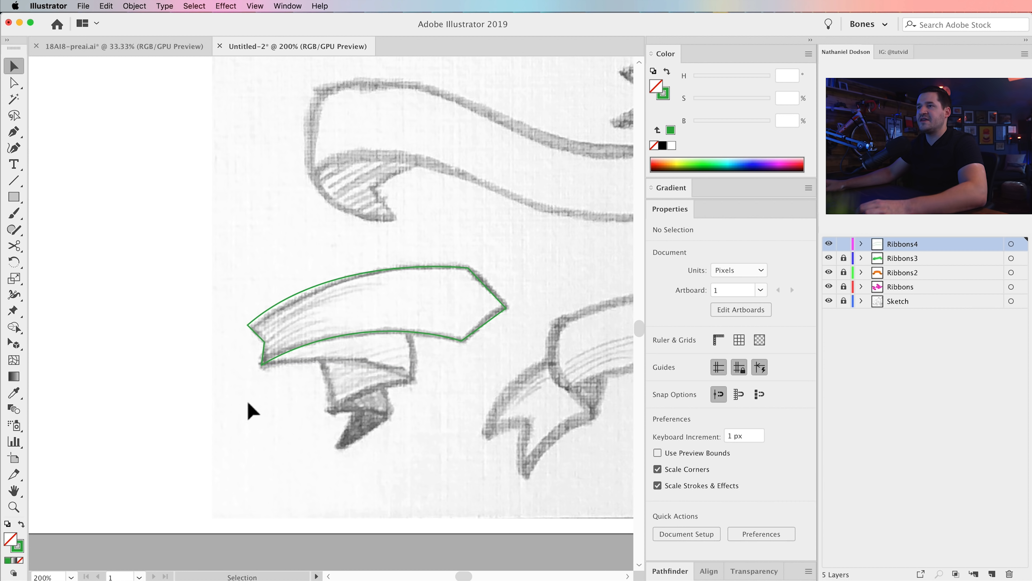
# Step: Swap the traced ribbon front's stroke and fill so it becomes a solid shape without an outline
pyautogui.click(323, 340)
pyautogui.hotkey('shift', 'x')
pyautogui.click(272, 462)
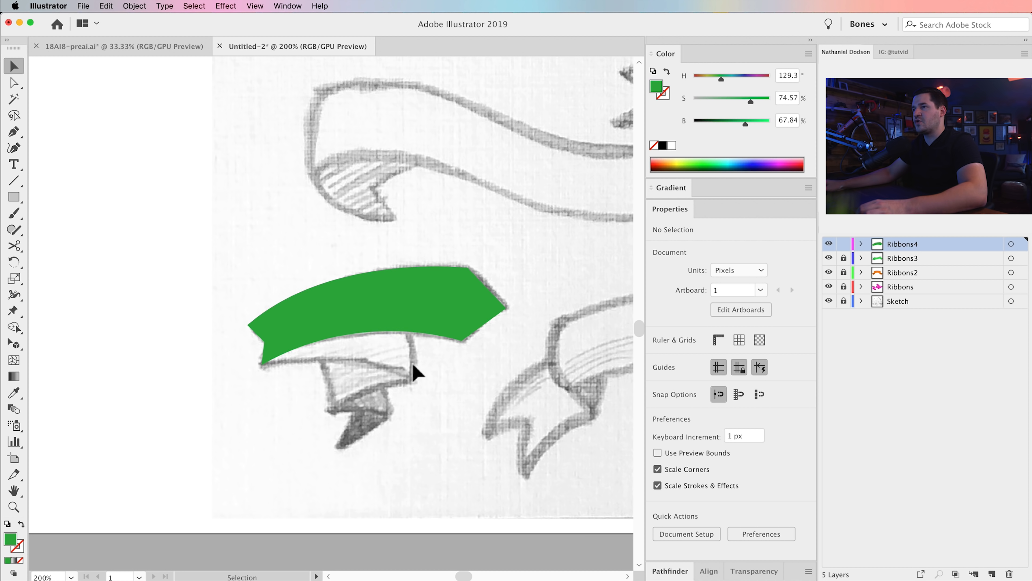
# Step: Recolour the ribbon front blue, with the fill hue at about 201° and brightness at 90.2%
pyautogui.click(399, 319)
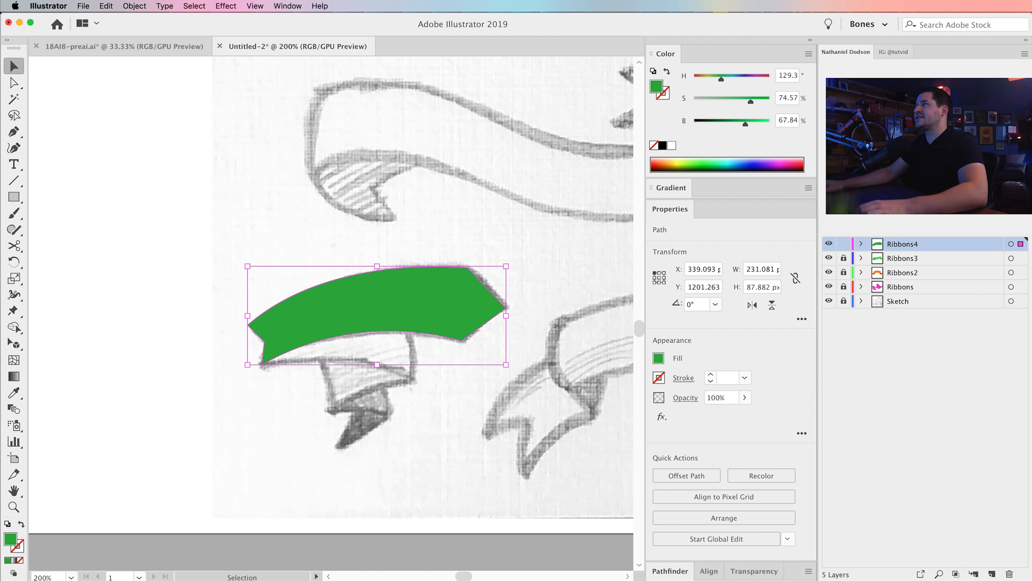
pyautogui.click(736, 81)
pyautogui.moveTo(749, 125); pyautogui.dragTo(764, 130)
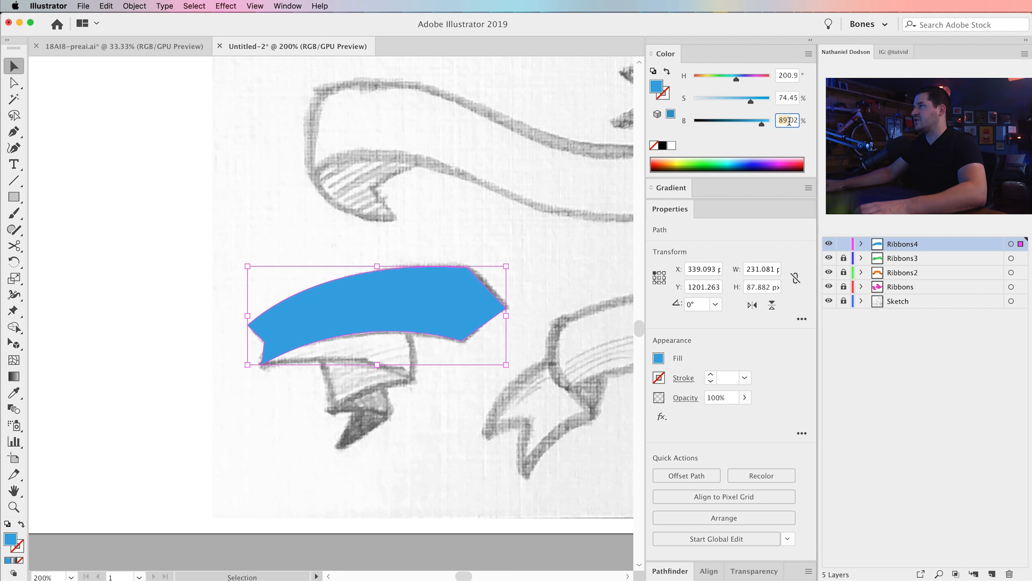
pyautogui.write('90.2')
pyautogui.press('Return')
pyautogui.click(228, 384)
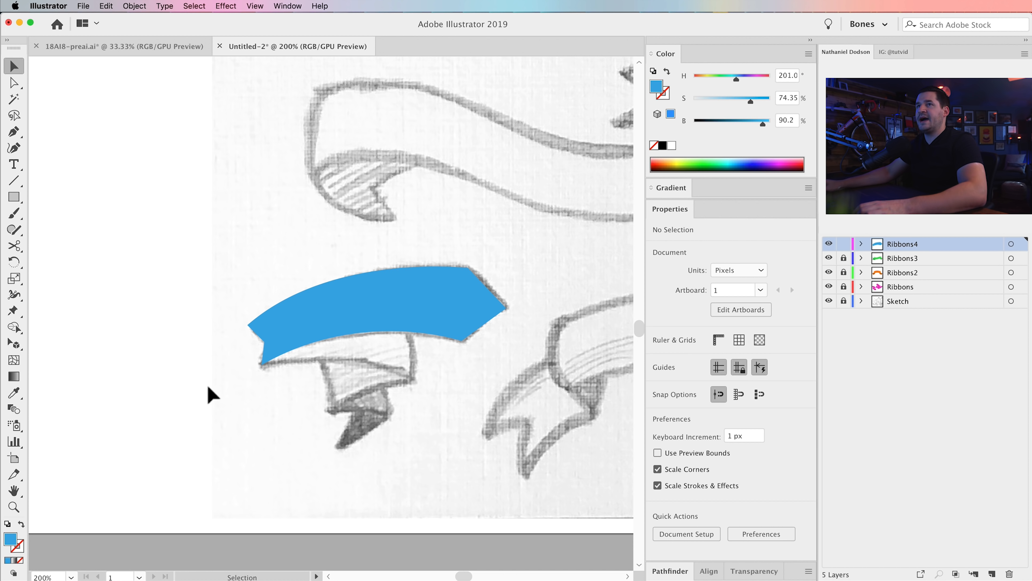
# Step: Trace the first sketched fold beneath the blue ribbon front as a closed filled shape about 138 by 54 px, starting from the notched end's lower corner
pyautogui.press('p')
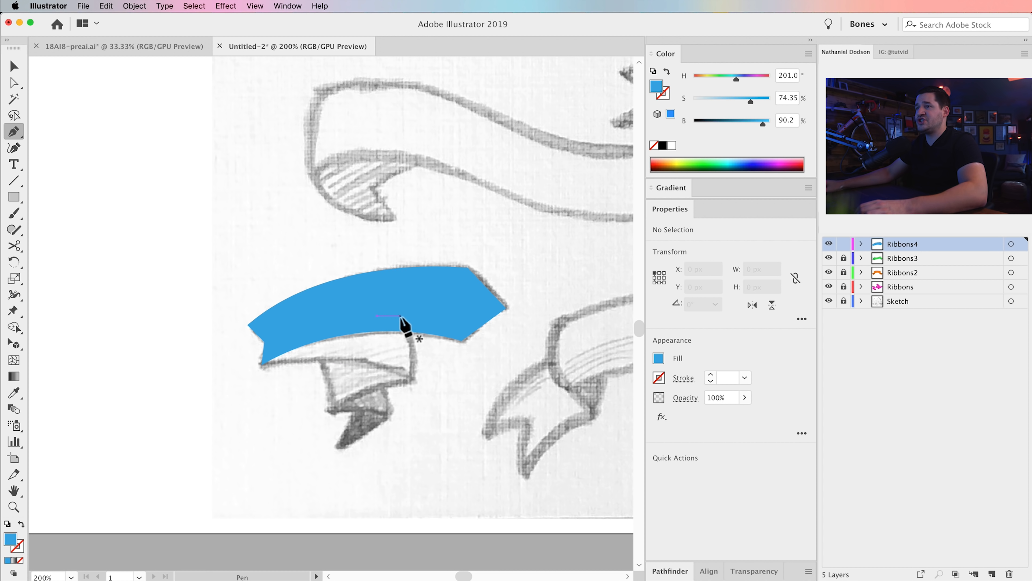
pyautogui.press('z')
pyautogui.click(263, 368)
pyautogui.click(346, 334)
pyautogui.press('space')
pyautogui.moveTo(347, 336); pyautogui.dragTo(294, 359)
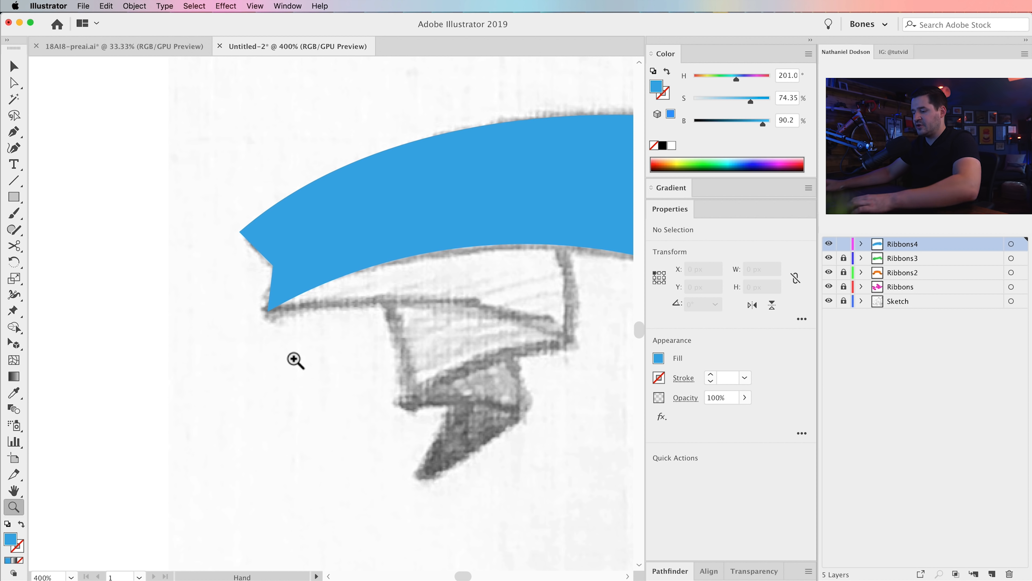
pyautogui.press('p')
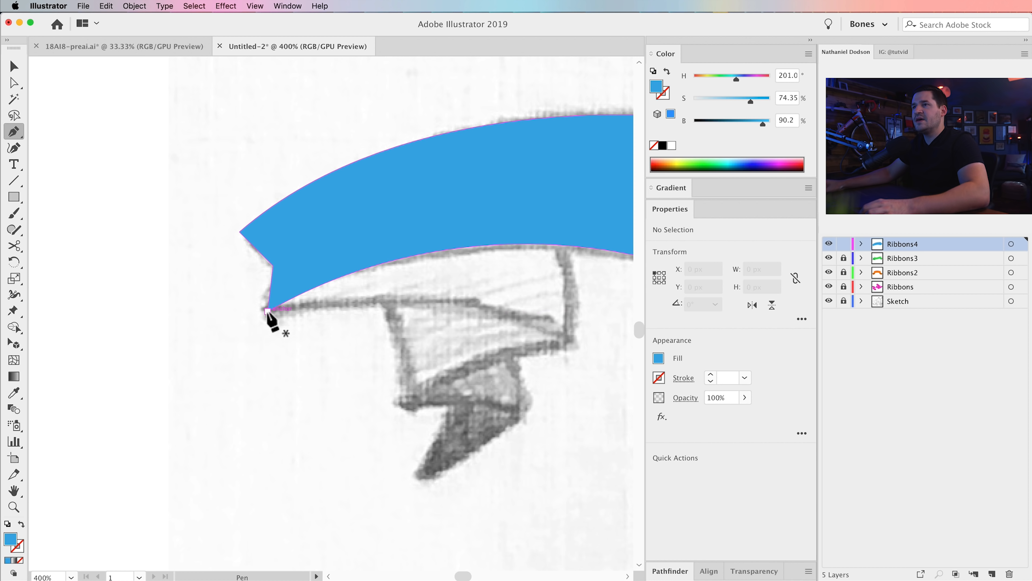
pyautogui.moveTo(267, 311); pyautogui.dragTo(432, 290)
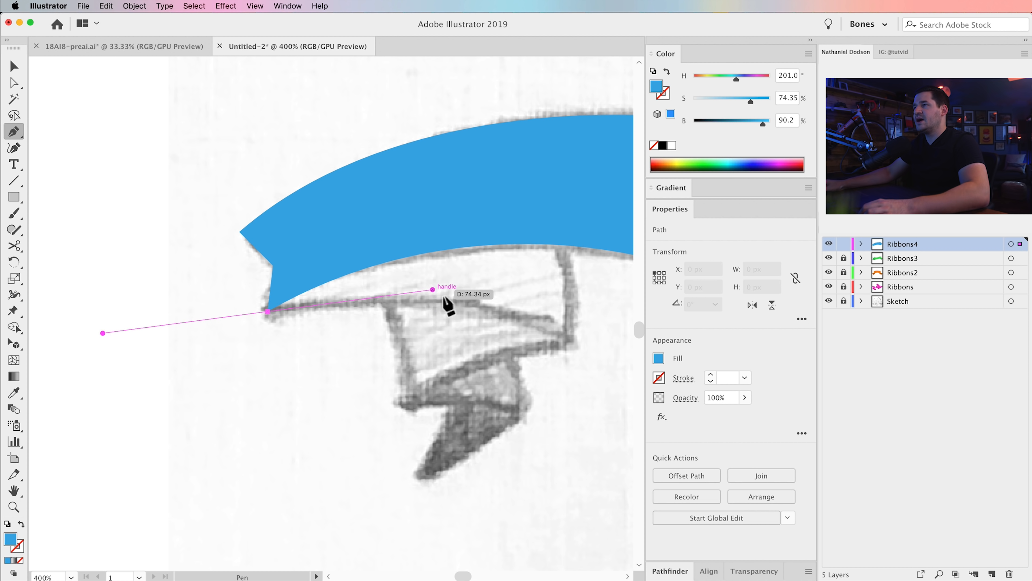
pyautogui.click(570, 338)
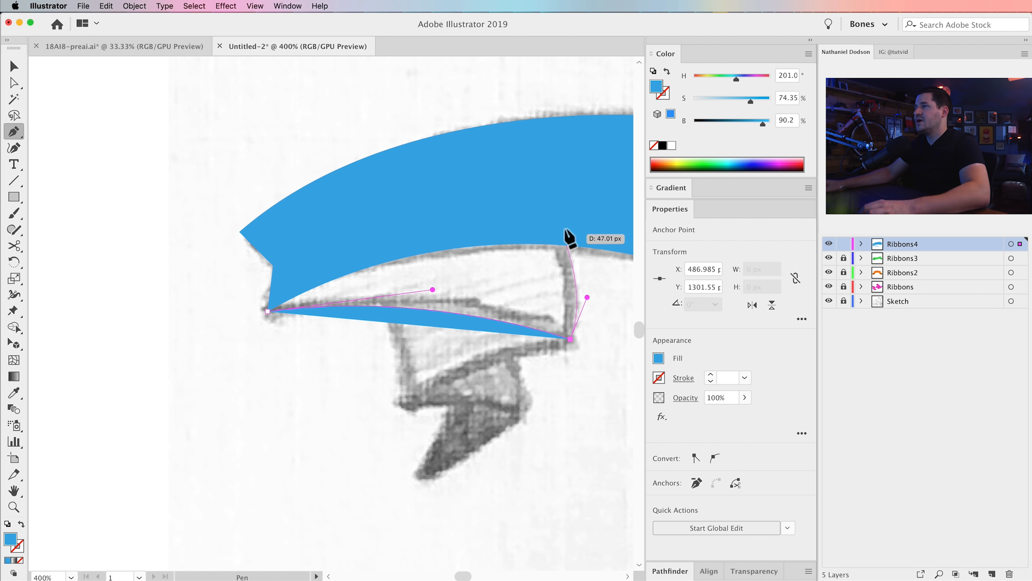
pyautogui.moveTo(562, 218); pyautogui.dragTo(271, 323)
# Step: Set the first fold's fill brightness to 85% and send it backward behind the ribbon front
pyautogui.press('v')
pyautogui.click(469, 292)
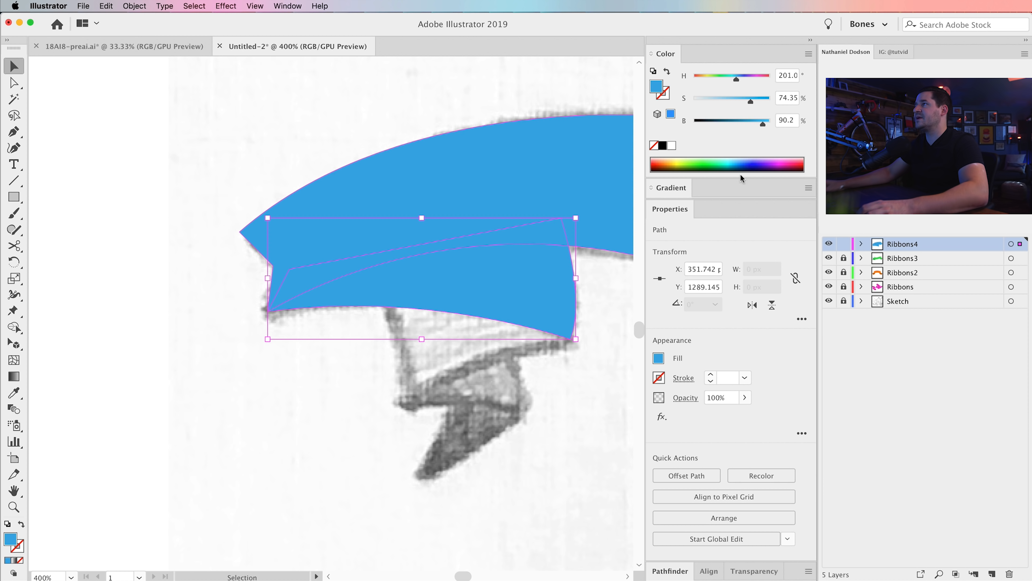
pyautogui.write('85')
pyautogui.press('Return')
pyautogui.press('a')
pyautogui.press('super+bracketleft')
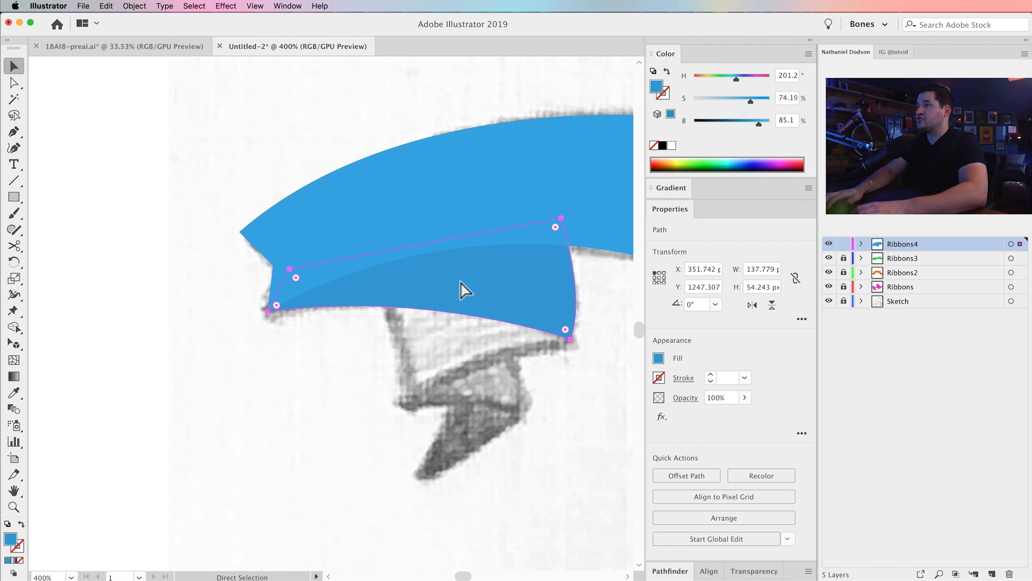
# Step: Review the stacking-order commands available for the first fold and examine its overlap with the ribbon front
pyautogui.press('v')
pyautogui.rightClick(457, 289)
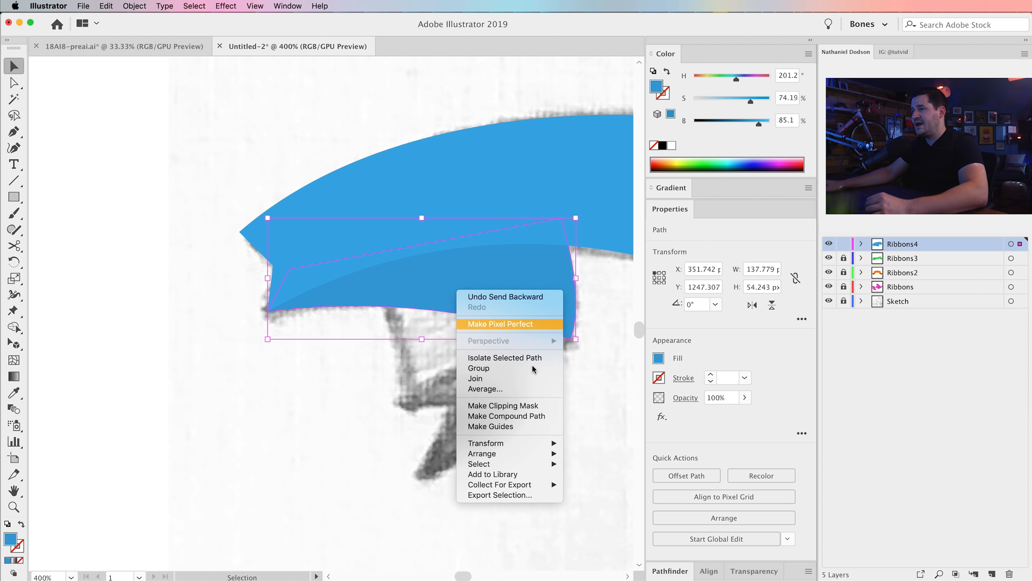
pyautogui.moveTo(518, 452)
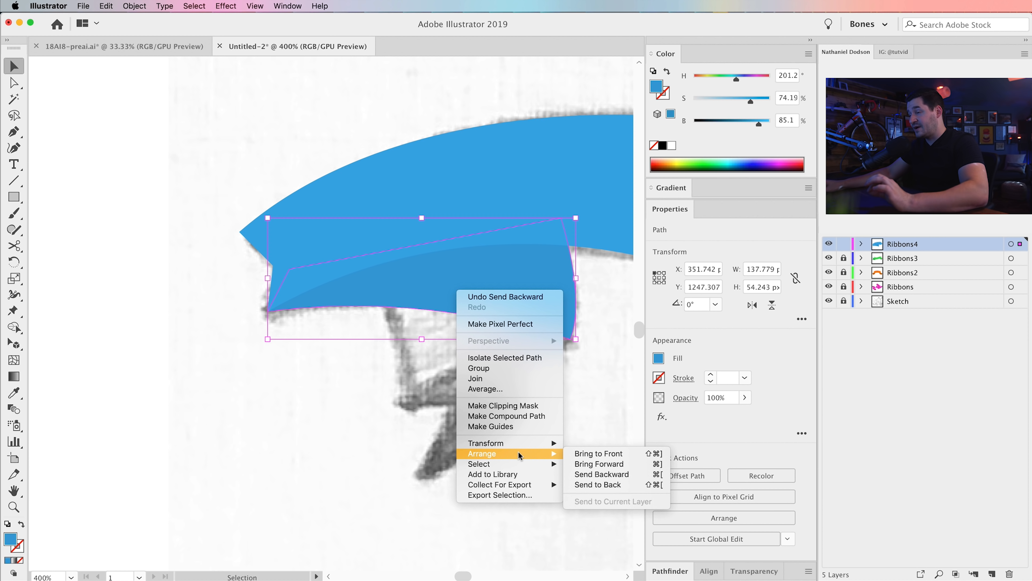
pyautogui.click(666, 481)
pyautogui.click(447, 358)
pyautogui.hscroll(5, 426, 325)
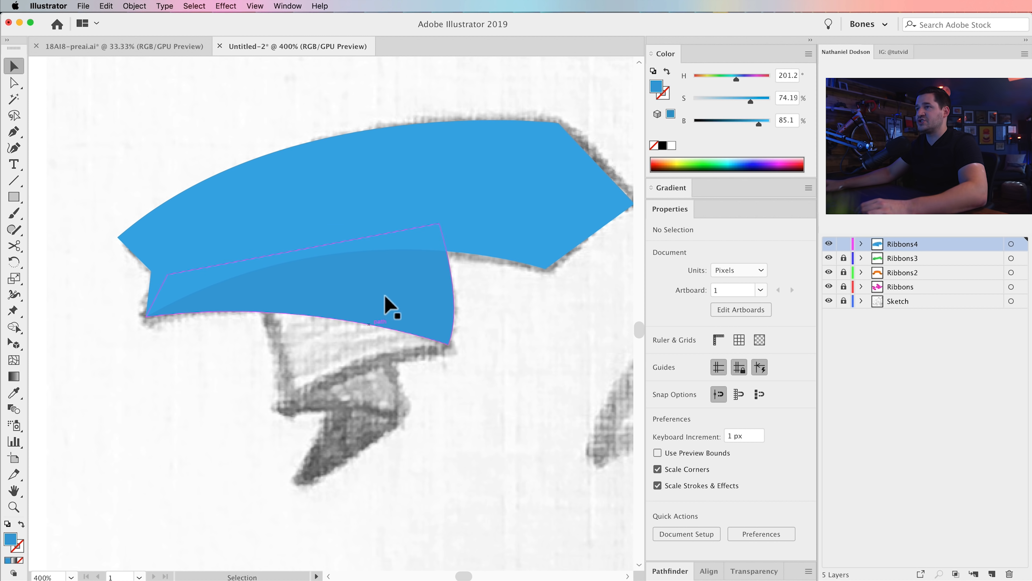
pyautogui.click(385, 294)
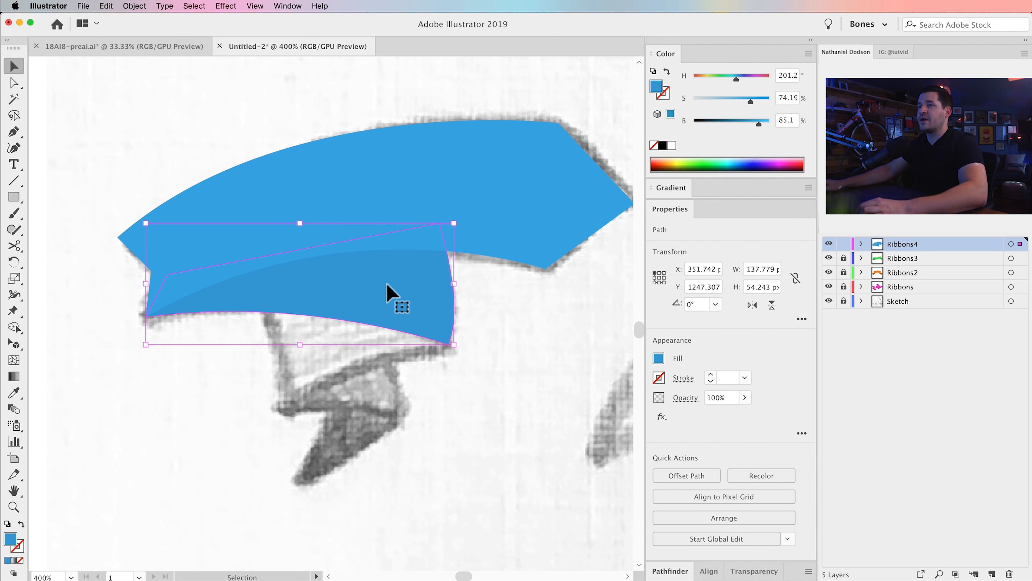
pyautogui.click(313, 397)
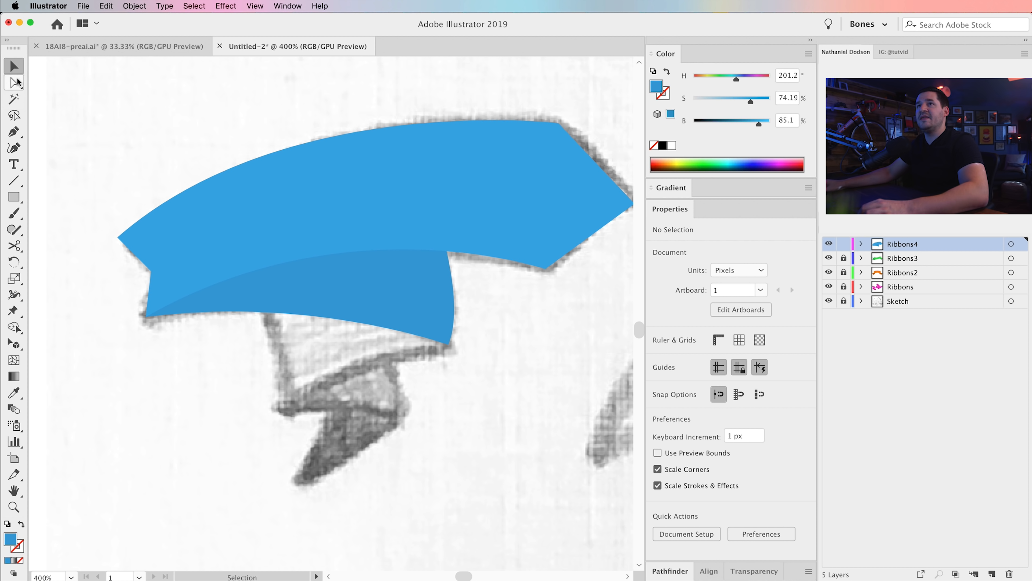
# Step: Trace the second sketched fold as a closed curved shape about 87 by 55 px, starting at the first fold's lower-right corner
pyautogui.click(14, 131)
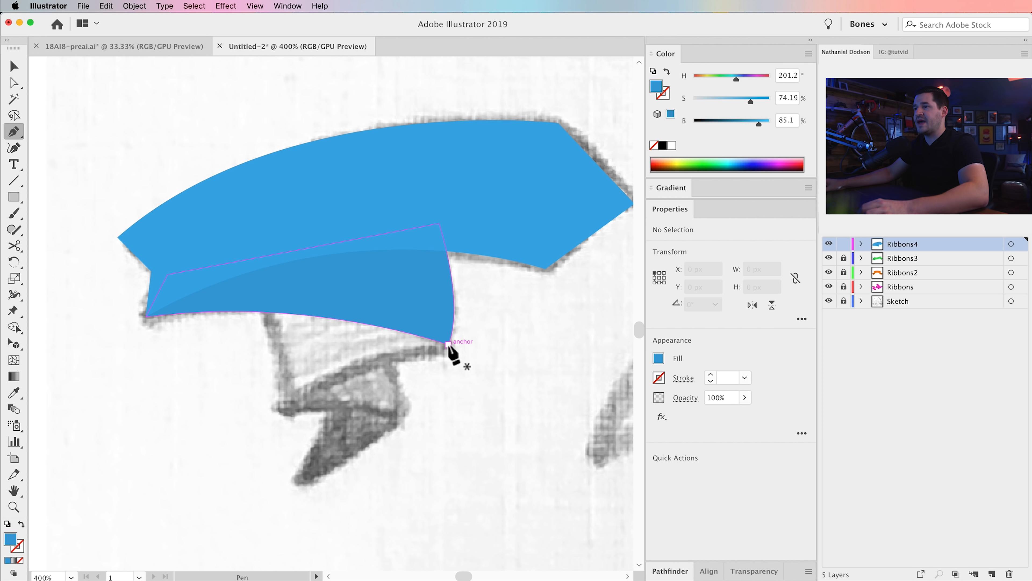
pyautogui.moveTo(449, 344); pyautogui.dragTo(369, 348)
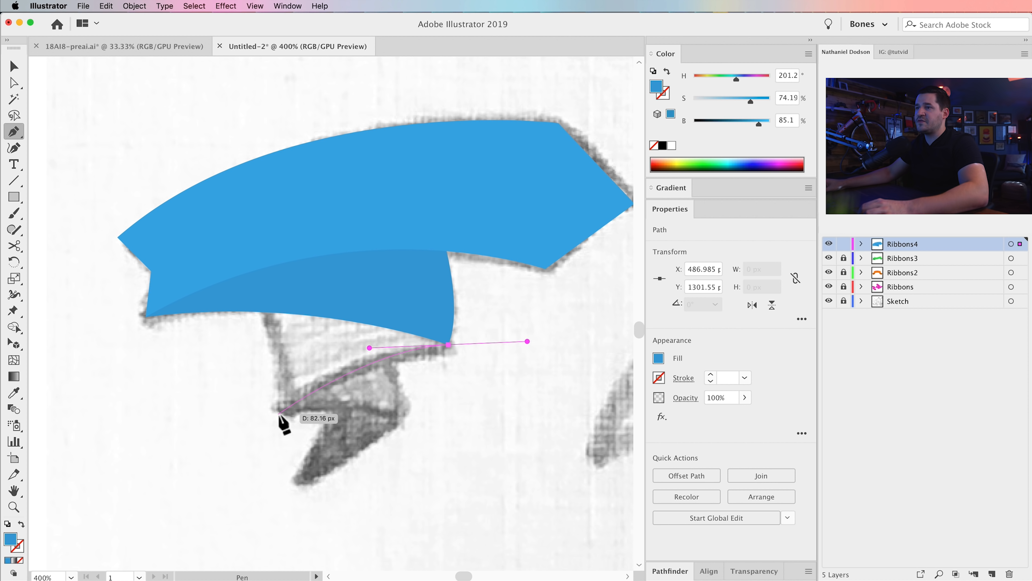
pyautogui.moveTo(276, 423); pyautogui.dragTo(266, 426)
pyautogui.moveTo(289, 384); pyautogui.dragTo(291, 376)
pyautogui.moveTo(253, 291); pyautogui.dragTo(248, 291)
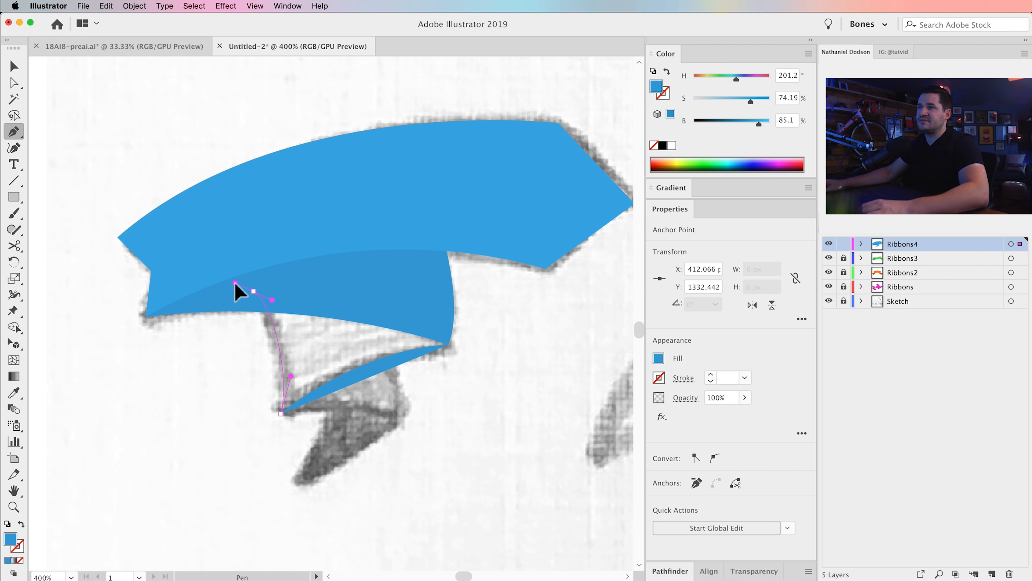
pyautogui.click(254, 292)
pyautogui.click(391, 291)
pyautogui.moveTo(449, 344); pyautogui.dragTo(354, 353)
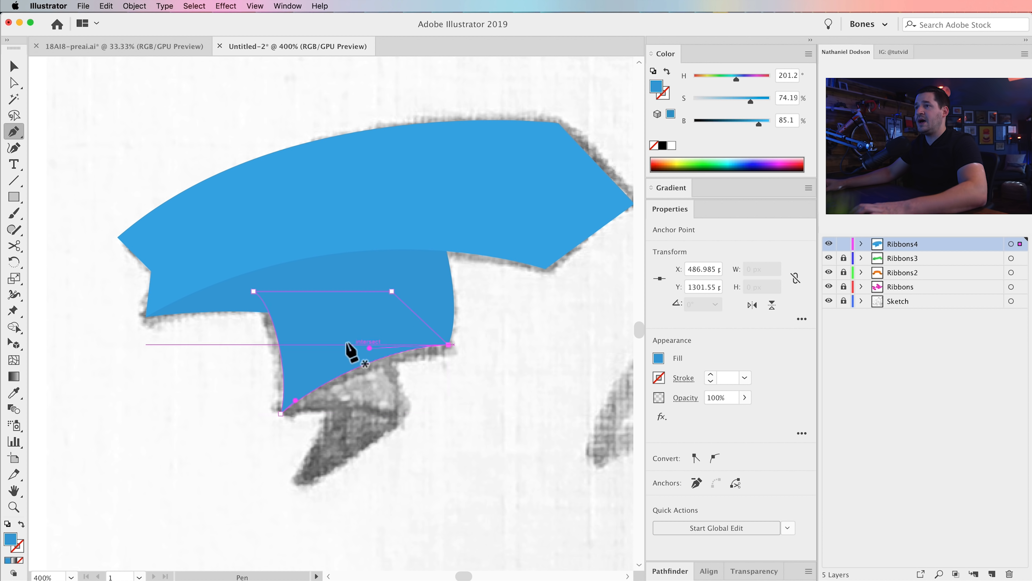
# Step: Set the second fold's fill brightness to 80% and send it backward behind the first fold
pyautogui.press('v')
pyautogui.write('80')
pyautogui.press('Return')
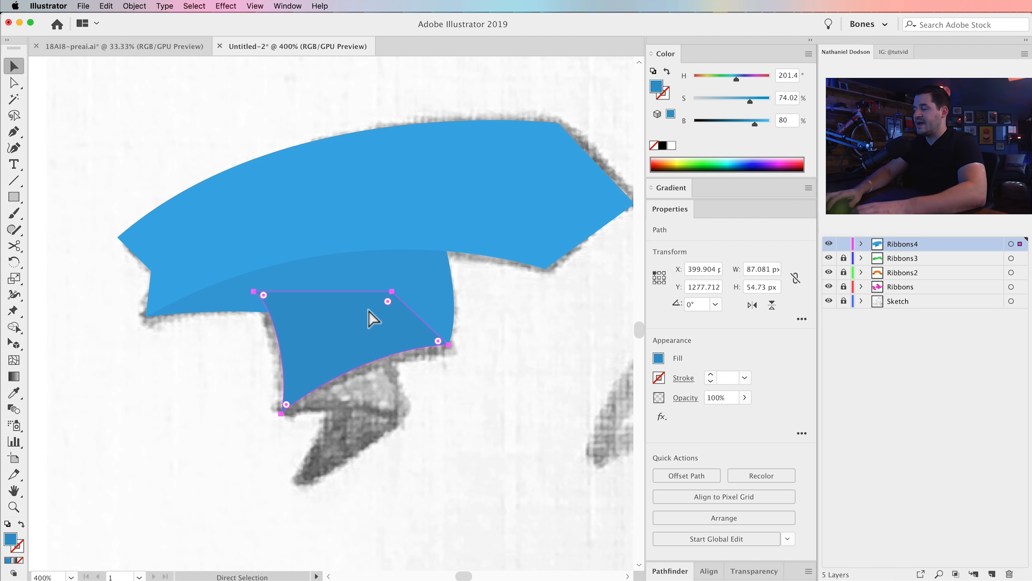
pyautogui.press('super+bracketleft')
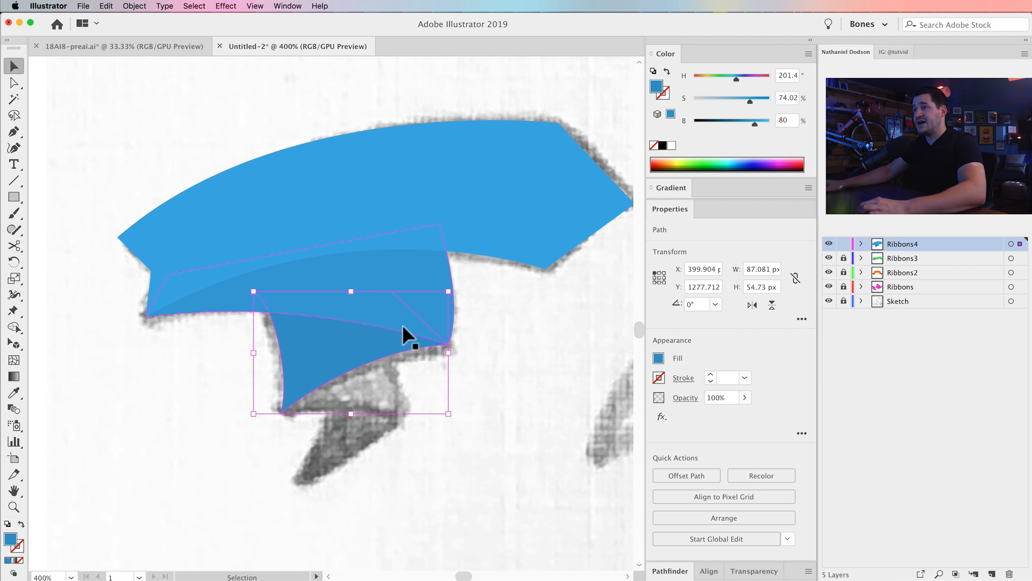
pyautogui.click(494, 445)
# Step: Trace the third sketched fold as a closed shape about 54 by 40 px, starting at the second fold's lower-left corner
pyautogui.moveTo(394, 399); pyautogui.dragTo(378, 332)
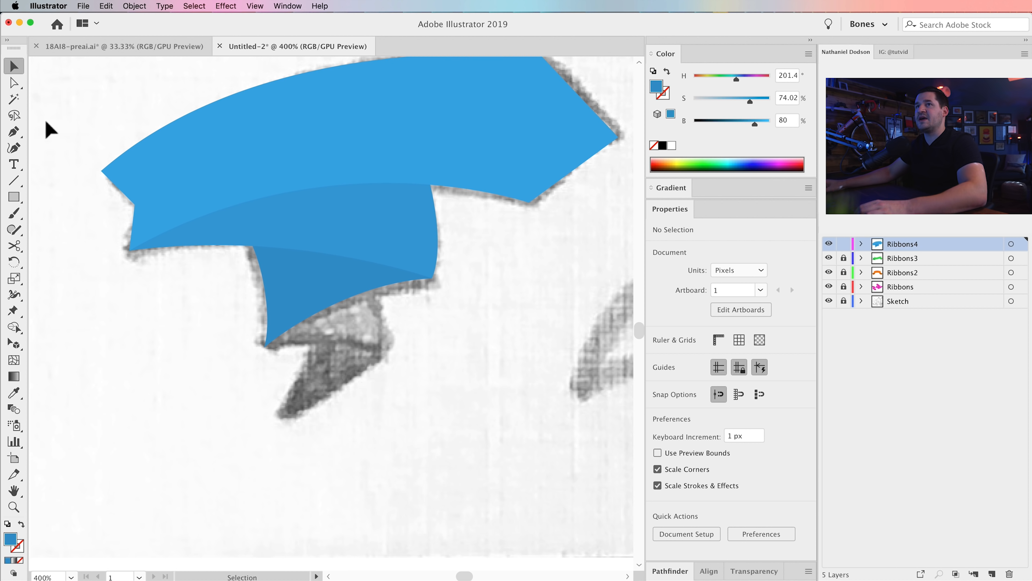
pyautogui.click(13, 131)
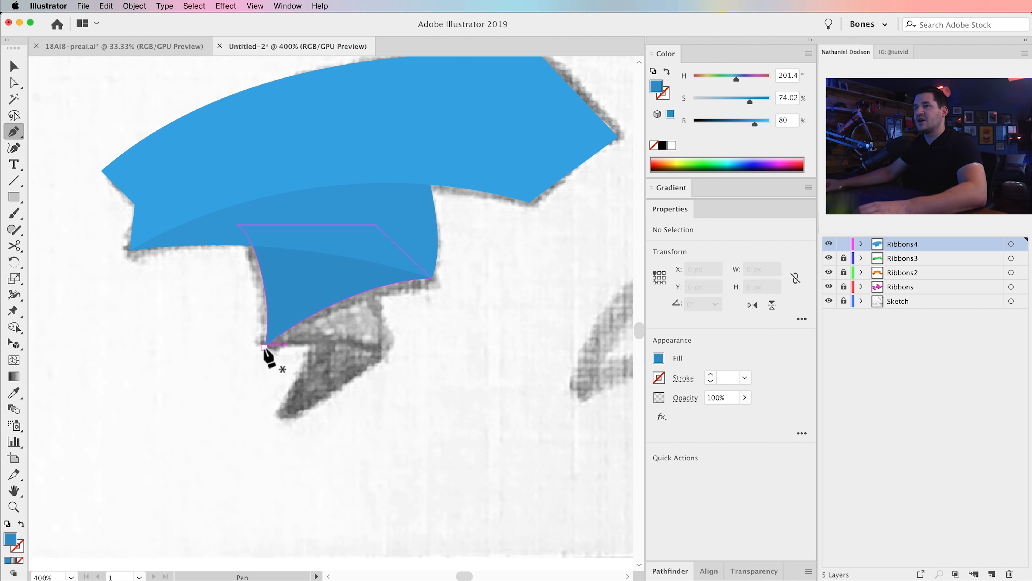
pyautogui.moveTo(325, 337); pyautogui.dragTo(326, 336)
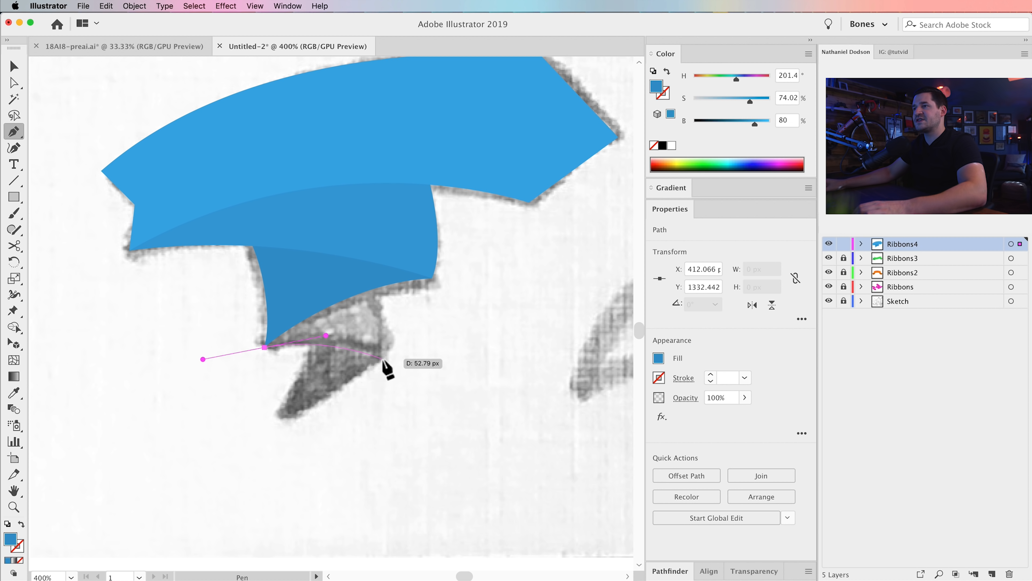
pyautogui.click(384, 358)
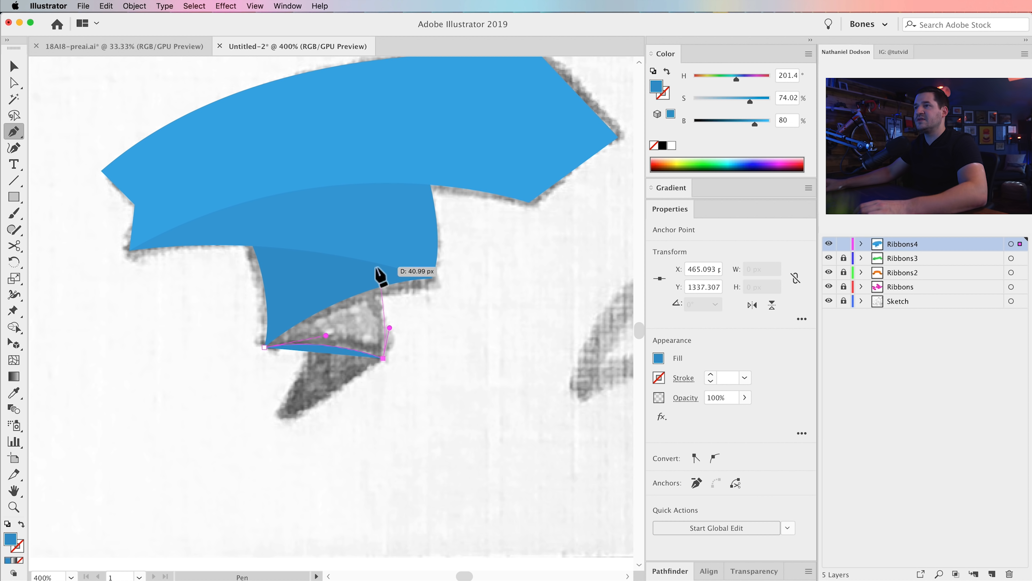
pyautogui.moveTo(373, 268); pyautogui.dragTo(383, 274)
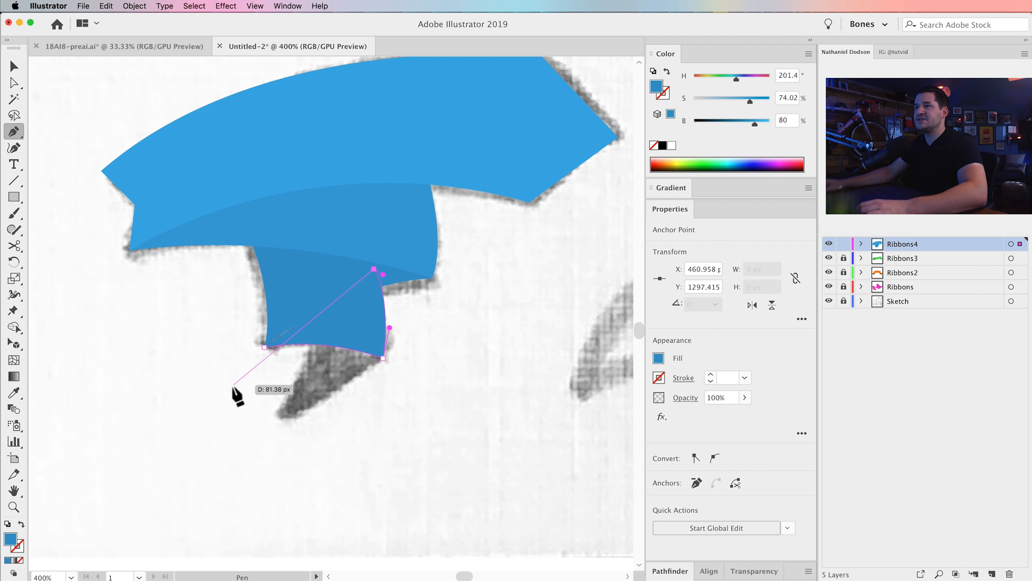
pyautogui.click(265, 348)
pyautogui.moveTo(265, 347)
pyautogui.mouseDown()
pyautogui.moveTo(261, 368)
pyautogui.moveTo(265, 348)
pyautogui.mouseUp()
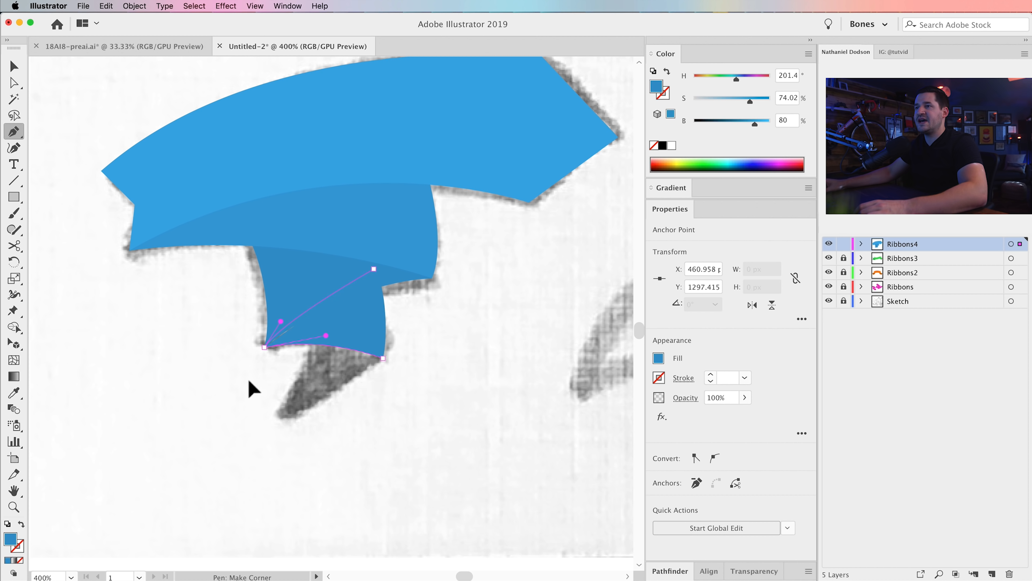
# Step: Set the third fold's fill brightness to 75% and send it backward behind the second fold
pyautogui.press('v')
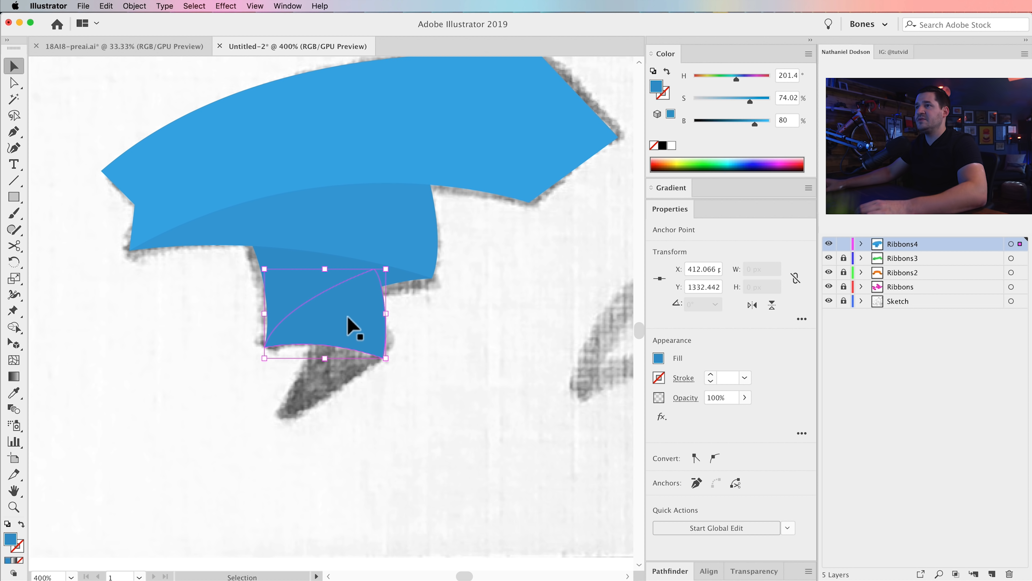
pyautogui.doubleClick(784, 120)
pyautogui.write('75')
pyautogui.press('Tab')
pyautogui.click(428, 322)
pyautogui.press('a')
pyautogui.click(368, 329)
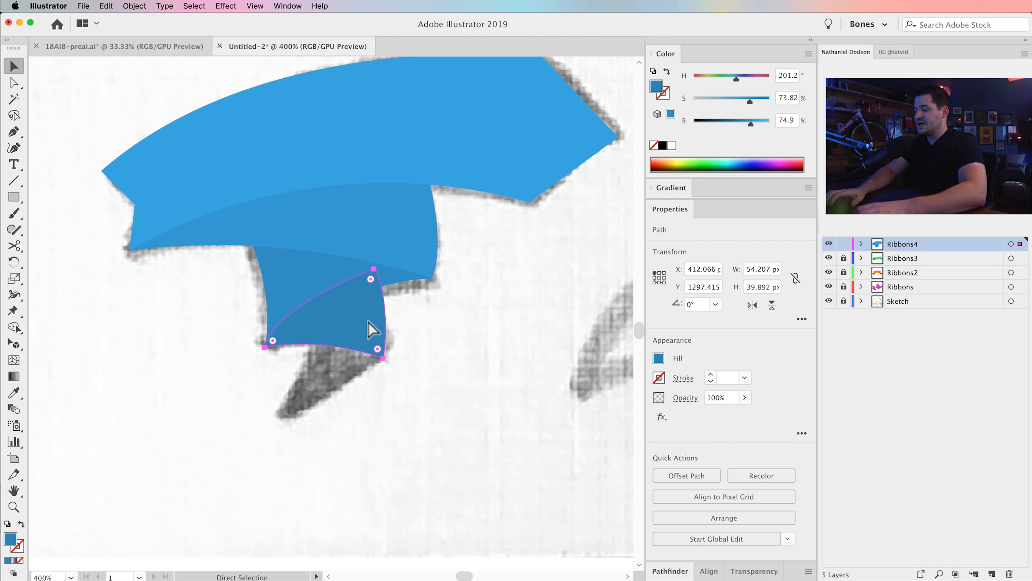
pyautogui.press('super+bracketleft')
pyautogui.click(451, 359)
# Step: Trace the ribbon's pointed tail below the third fold as a closed curved shape about 59 by 46 px
pyautogui.moveTo(449, 381); pyautogui.dragTo(473, 402)
pyautogui.click(19, 134)
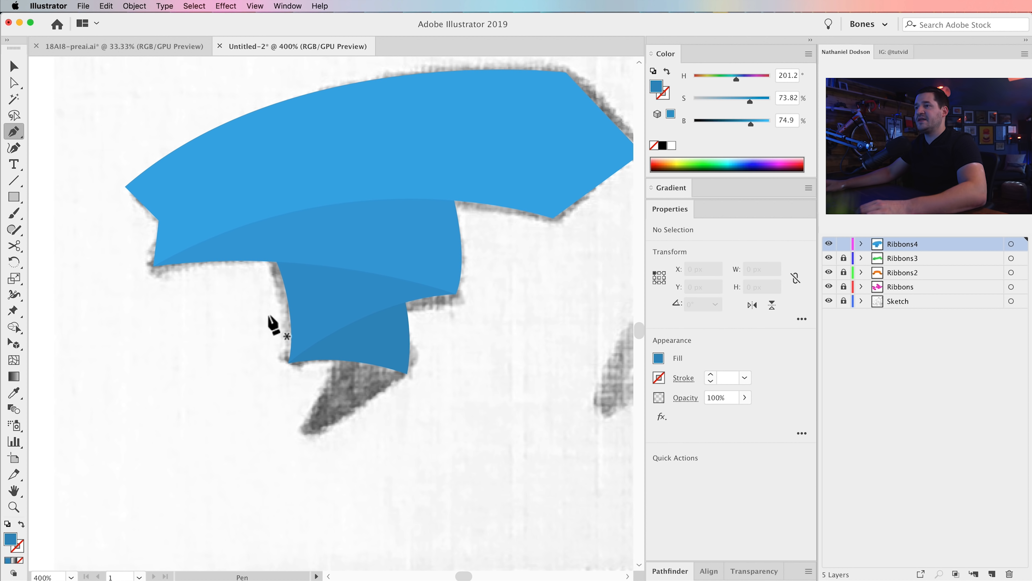
pyautogui.moveTo(361, 412); pyautogui.dragTo(357, 416)
pyautogui.click(274, 449)
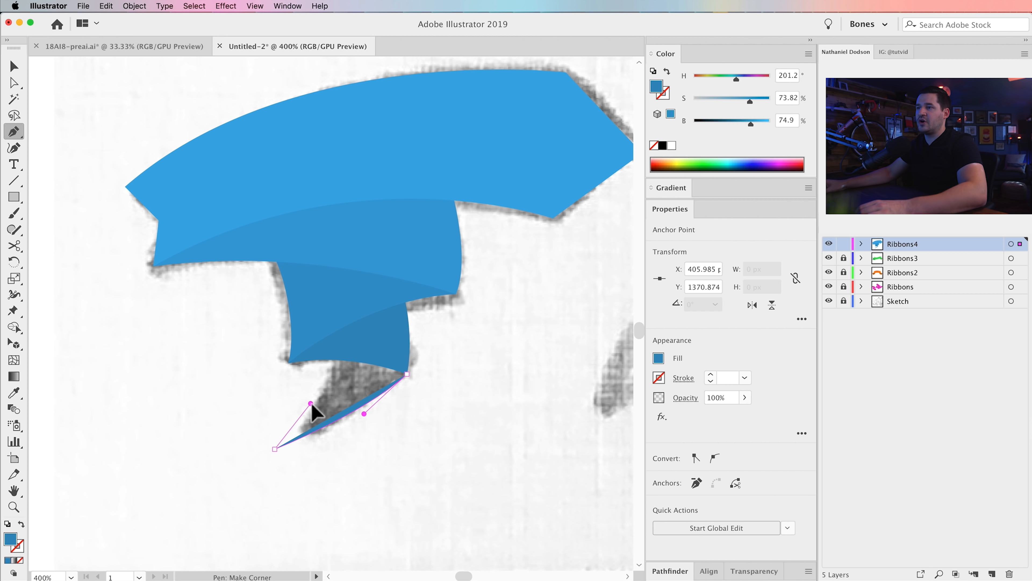
pyautogui.moveTo(326, 402); pyautogui.dragTo(326, 399)
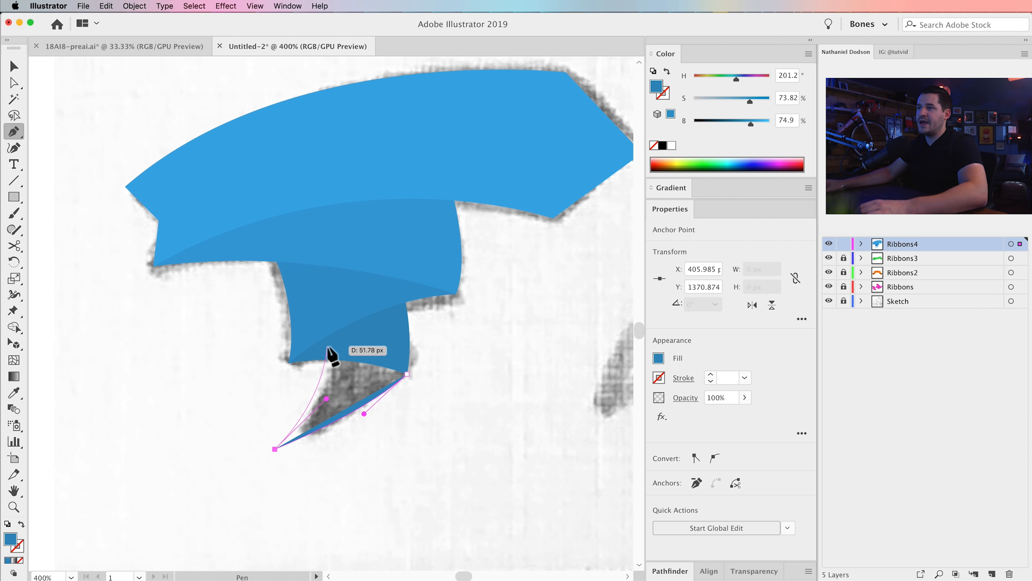
pyautogui.click(328, 346)
pyautogui.click(388, 353)
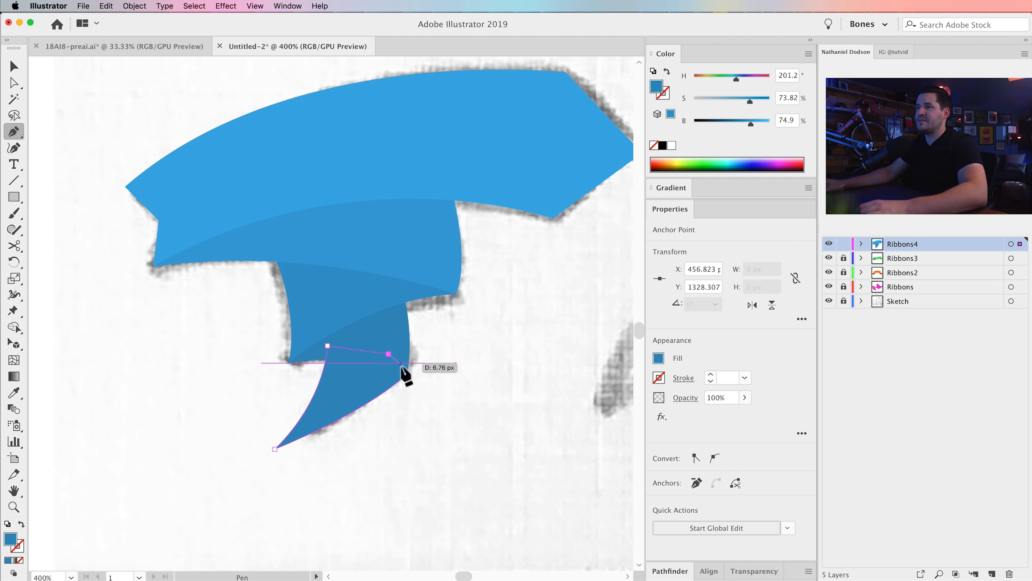
pyautogui.click(407, 373)
# Step: Set the tail's fill brightness to 65% and send it backward behind the third fold
pyautogui.press('v')
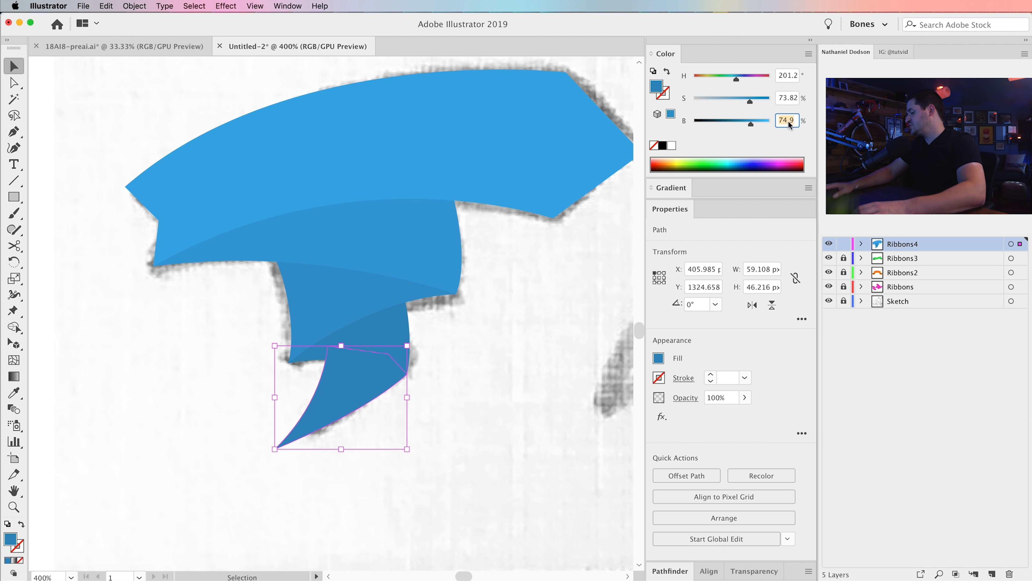
pyautogui.write('65')
pyautogui.press('Tab')
pyautogui.click(492, 375)
pyautogui.click(368, 368)
pyautogui.press('super+bracketleft')
pyautogui.press('super+bracketright')
pyautogui.press('super+bracketleft')
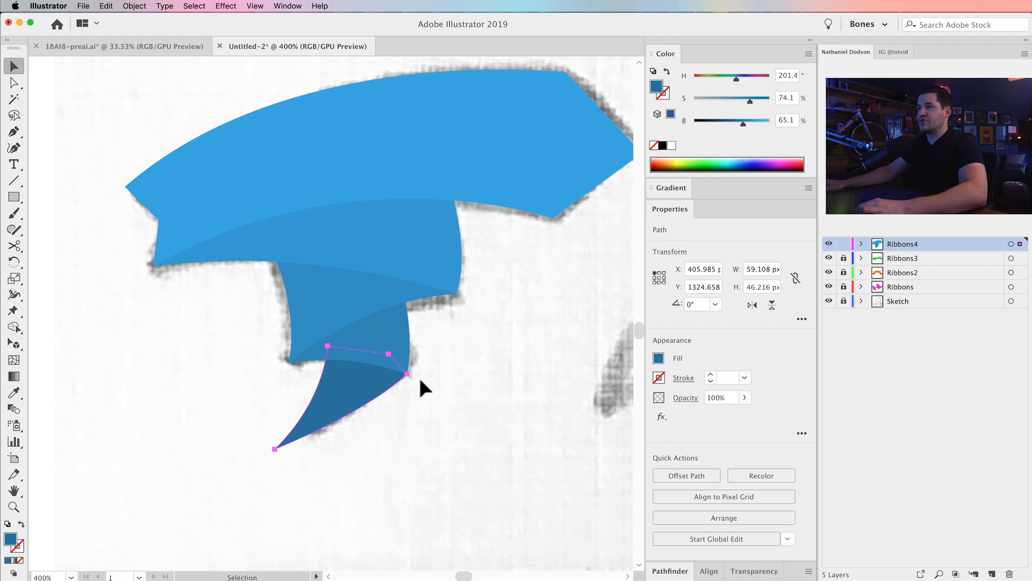
pyautogui.click(422, 398)
# Step: Round the sharp lower tip of the blue ribbon's tail, shortening the tail to about 52 by 42 px
pyautogui.moveTo(373, 428); pyautogui.dragTo(412, 427)
pyautogui.press('z')
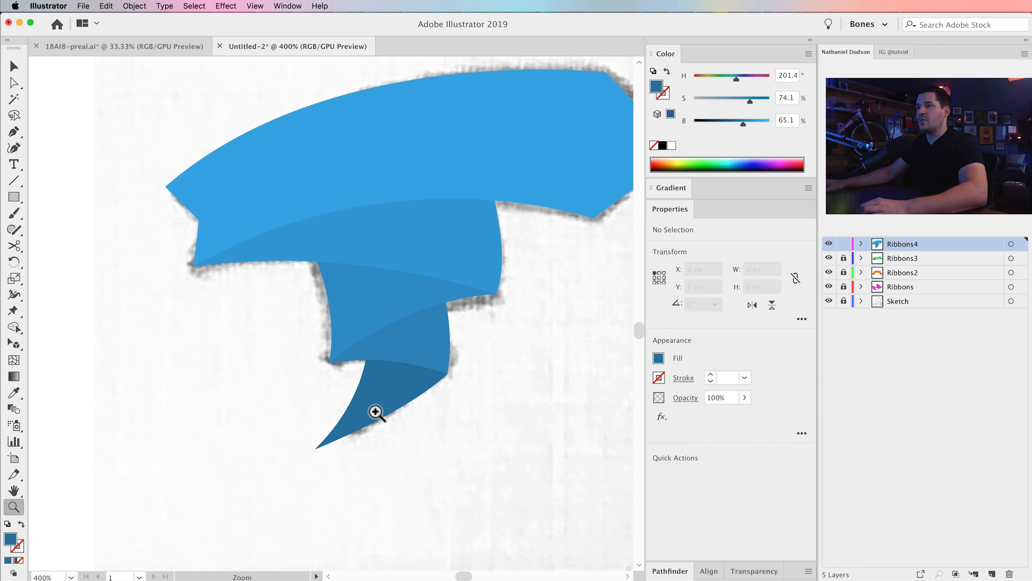
pyautogui.click(376, 413)
pyautogui.click(287, 347)
pyautogui.moveTo(359, 351); pyautogui.dragTo(382, 394)
pyautogui.press('v')
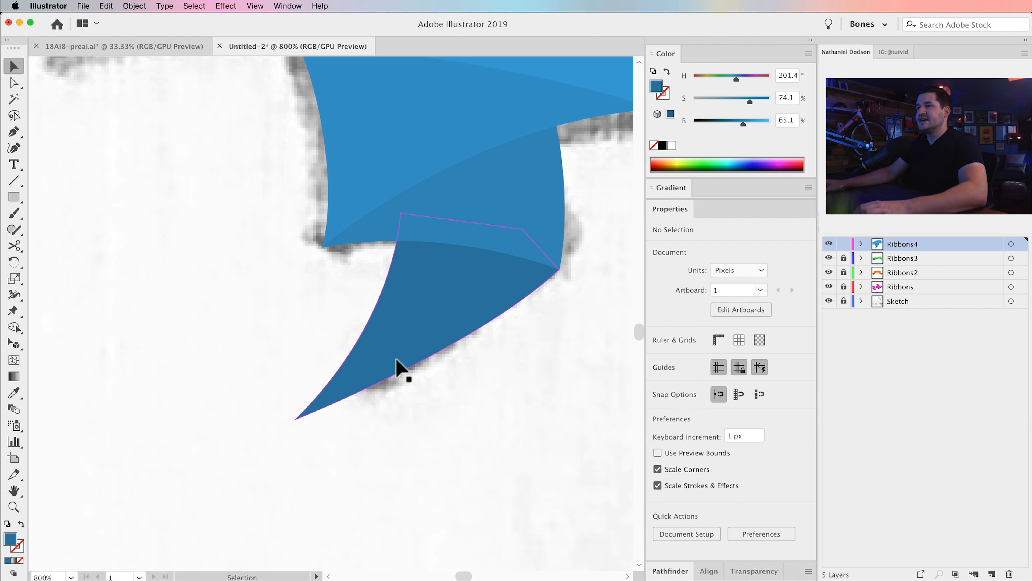
pyautogui.click(472, 282)
pyautogui.press('a')
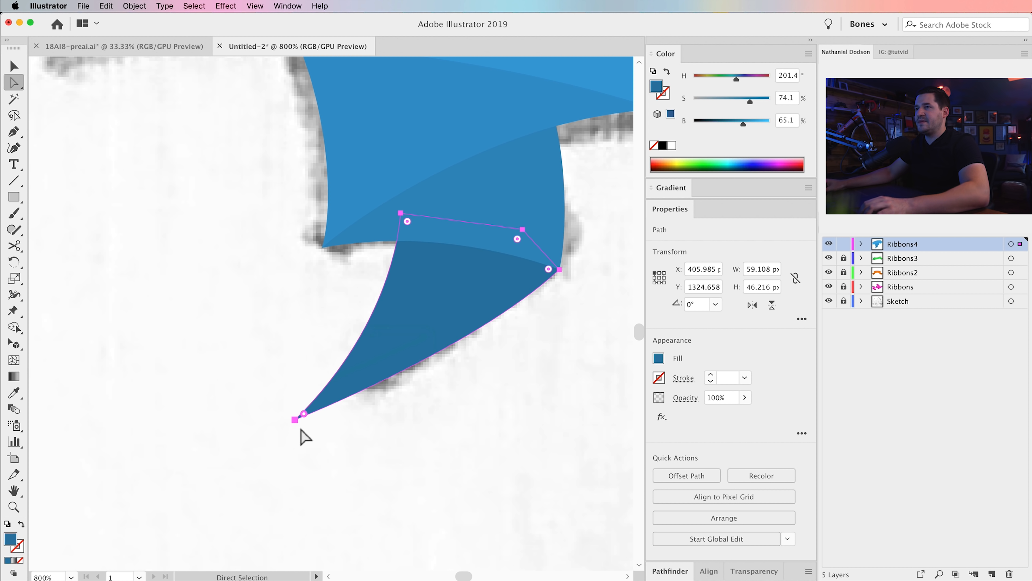
pyautogui.moveTo(305, 413); pyautogui.dragTo(336, 391)
pyautogui.click(402, 433)
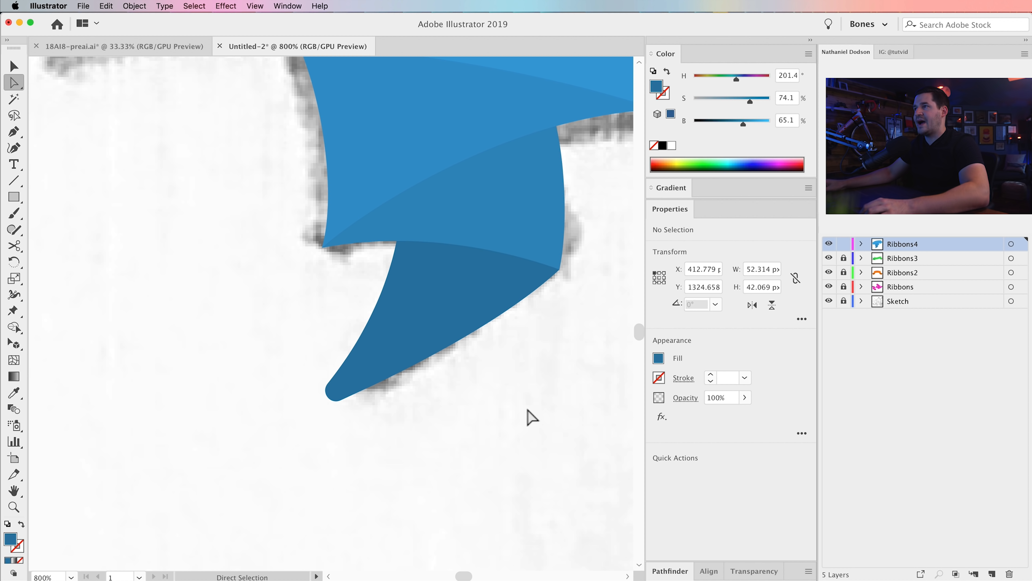
# Step: Round the pointed right-end corner of the blue ribbon's main band with a radius of about 4.4 px
pyautogui.press('super+minus')
pyautogui.press('super+minus')
pyautogui.press('super+minus')
pyautogui.press('super+minus')
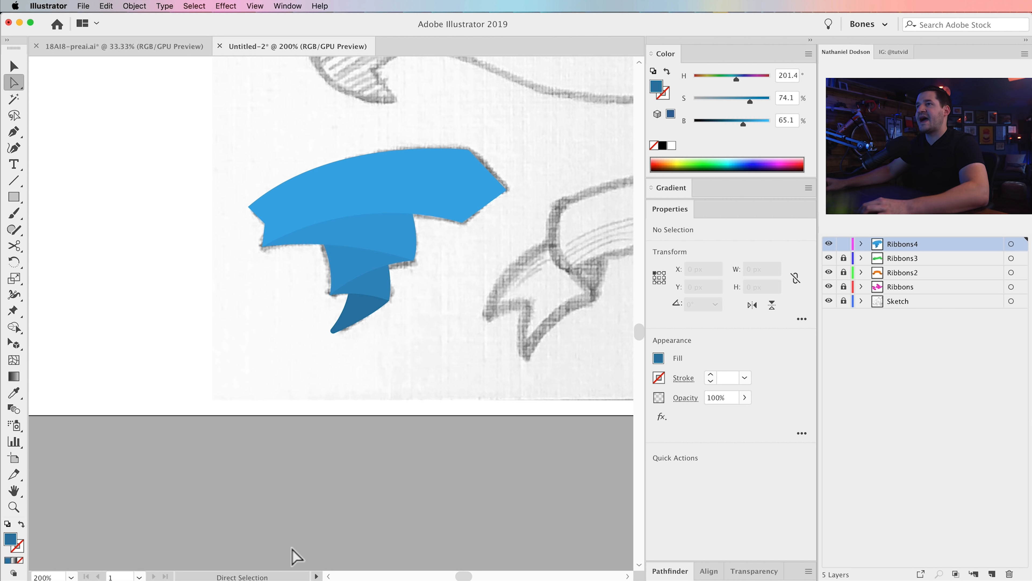
pyautogui.moveTo(364, 261); pyautogui.dragTo(357, 318)
pyautogui.click(493, 245)
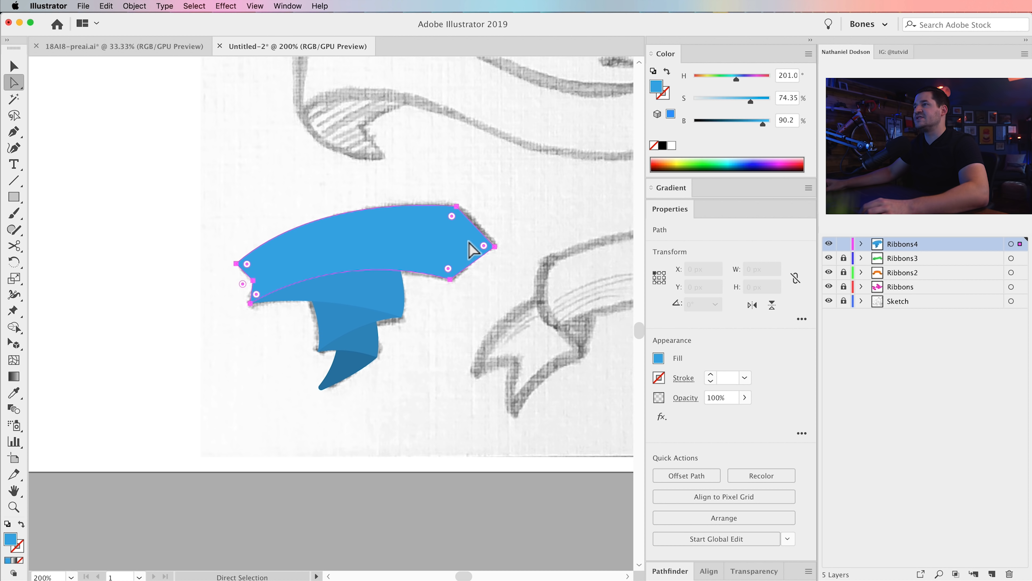
pyautogui.moveTo(486, 248); pyautogui.dragTo(482, 250)
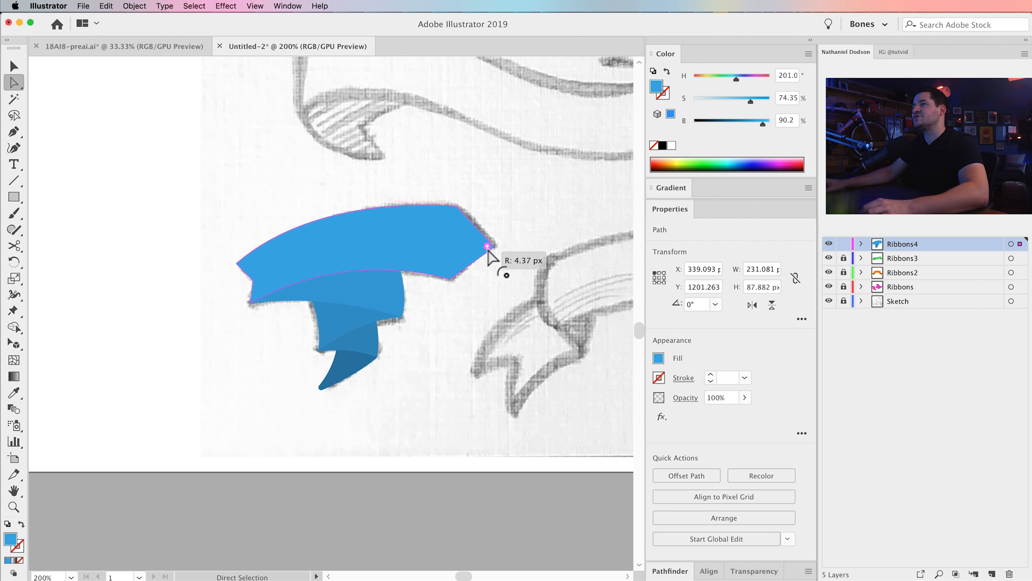
pyautogui.moveTo(491, 258); pyautogui.dragTo(502, 272)
pyautogui.click(511, 292)
# Step: Select all the blue ribbon's shapes and group them
pyautogui.press('v')
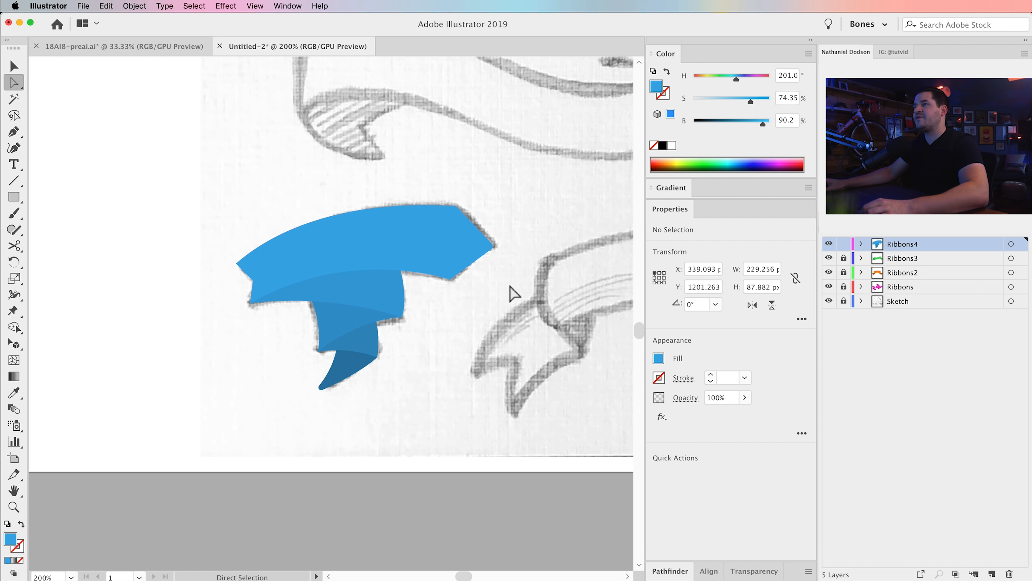
pyautogui.moveTo(235, 212); pyautogui.dragTo(488, 392)
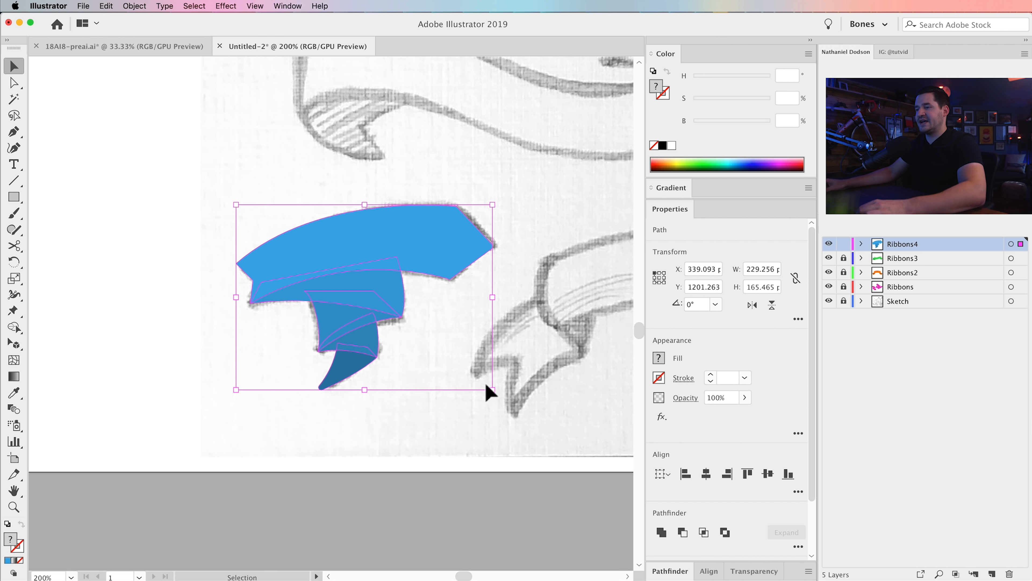
pyautogui.press('a')
pyautogui.press('super+g')
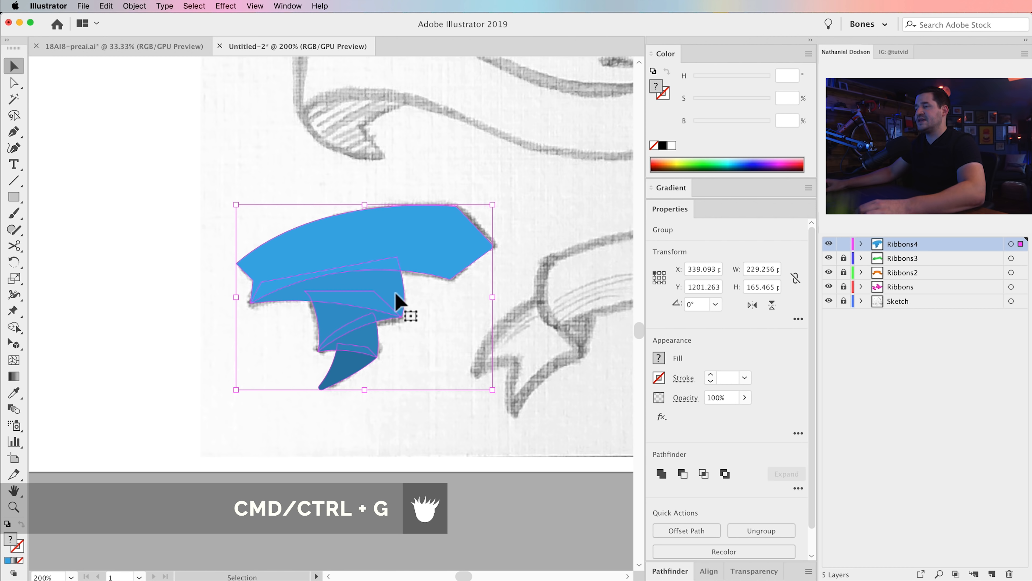
# Step: Move the grouped blue ribbon off the artboard beside the finished magenta and orange ribbons and scale it up proportionally
pyautogui.press('super+minus')
pyautogui.press('super+minus')
pyautogui.press('super+minus')
pyautogui.press('space')
pyautogui.moveTo(376, 394); pyautogui.dragTo(533, 539)
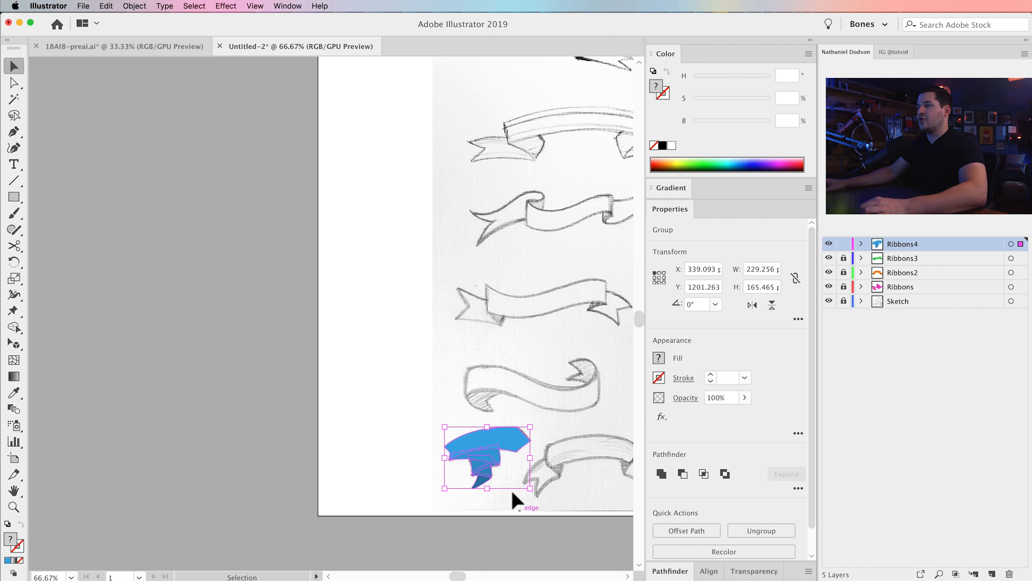
pyautogui.moveTo(500, 450)
pyautogui.mouseDown()
pyautogui.moveTo(145, 231)
pyautogui.moveTo(358, 464)
pyautogui.moveTo(489, 394)
pyautogui.moveTo(544, 343)
pyautogui.mouseUp()
pyautogui.moveTo(449, 373); pyautogui.dragTo(363, 260)
pyautogui.click(404, 502)
pyautogui.scroll(2, 406, 407)
pyautogui.hscroll(-1, 407, 406)
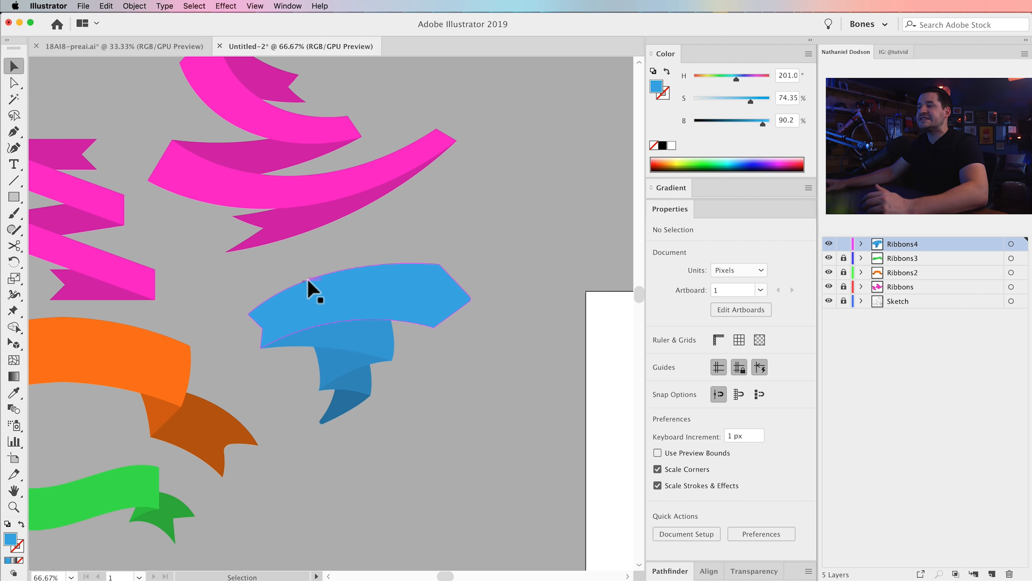
pyautogui.scroll(-2, 426, 455)
pyautogui.hscroll(-2, 426, 455)
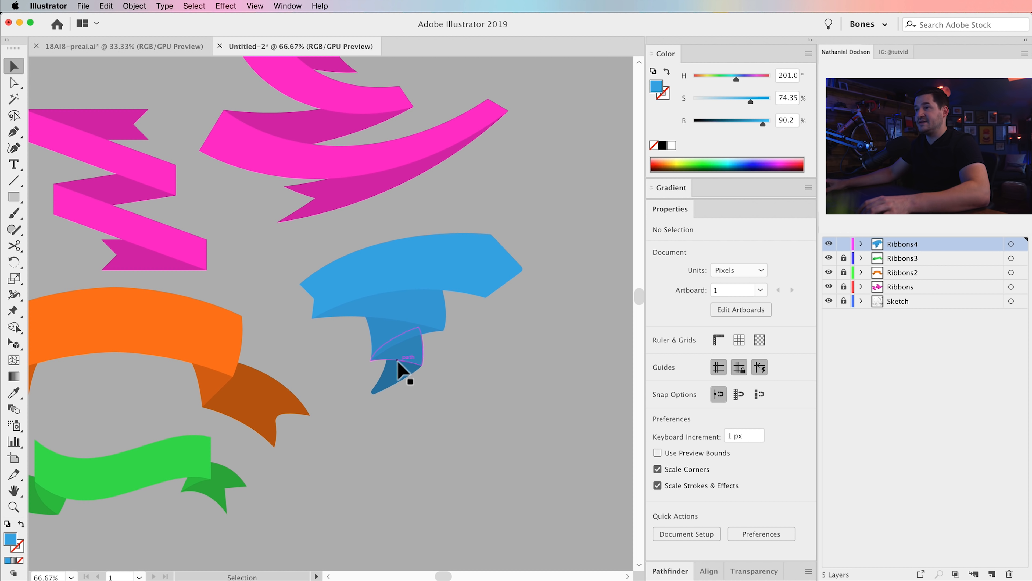
# Step: Lock the Ribbons4 layer and add a new layer above it named Ribbons5
pyautogui.moveTo(441, 427)
pyautogui.mouseDown()
pyautogui.moveTo(521, 414)
pyautogui.moveTo(295, 357)
pyautogui.moveTo(142, 246)
pyautogui.moveTo(300, 328)
pyautogui.moveTo(287, 323)
pyautogui.mouseUp()
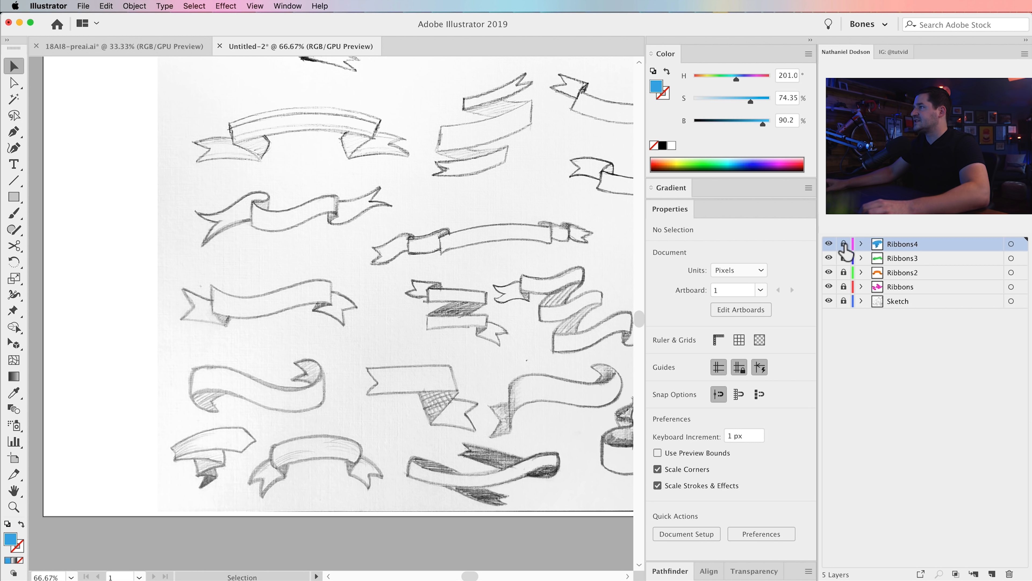
pyautogui.click(992, 573)
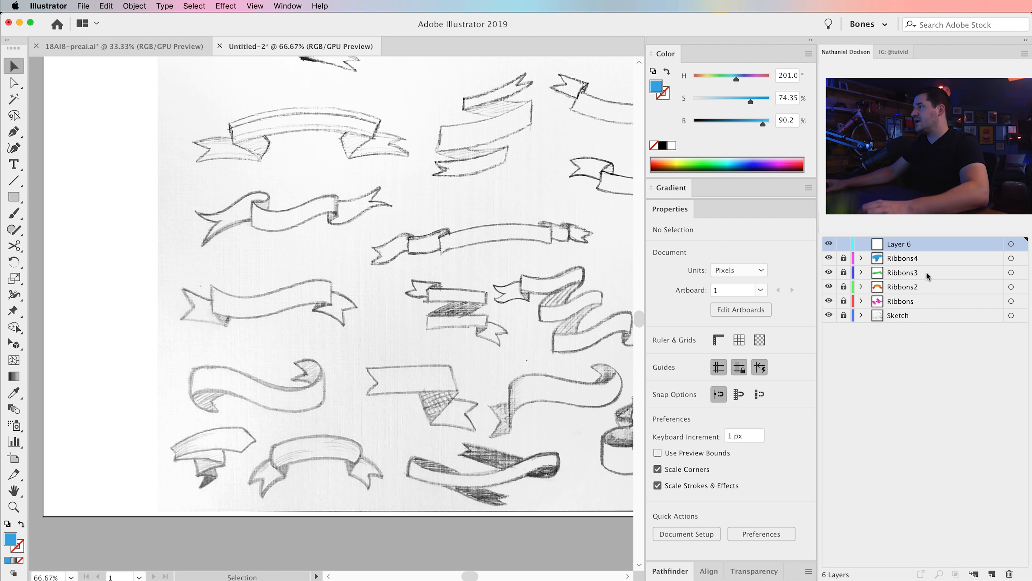
pyautogui.doubleClick(902, 244)
pyautogui.write('Ribbons')
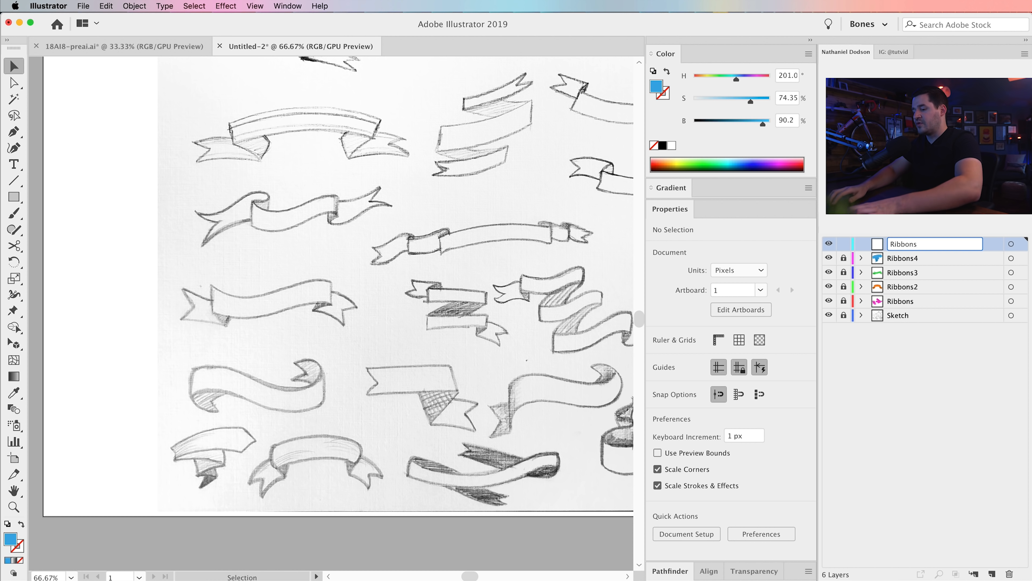
pyautogui.write('5')
pyautogui.press('Return')
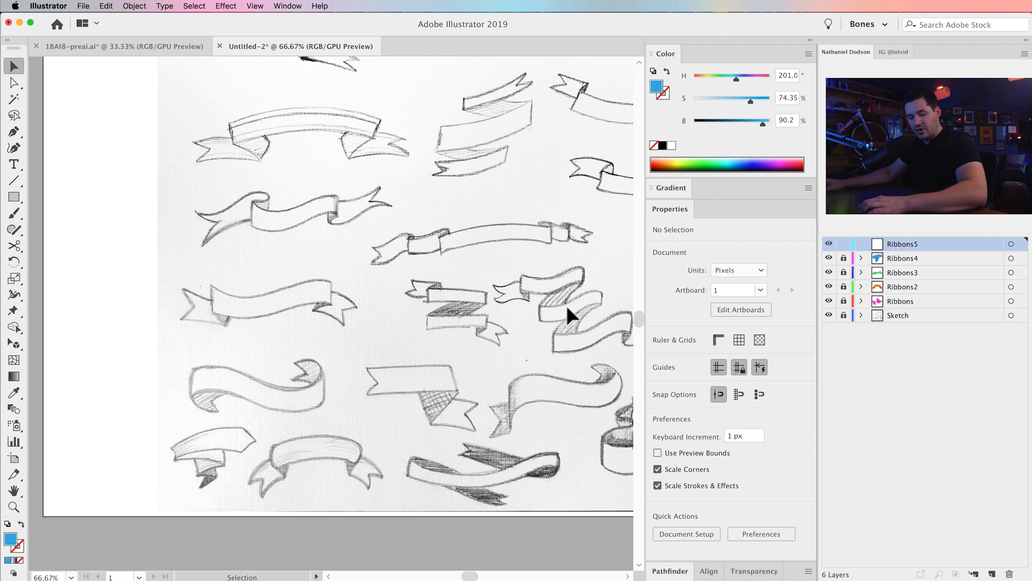
# Step: Start tracing the main band of the sketched wavy ribbon with curled ends, placing a curved Pen anchor at its upper-left corner
pyautogui.moveTo(583, 315); pyautogui.dragTo(358, 230)
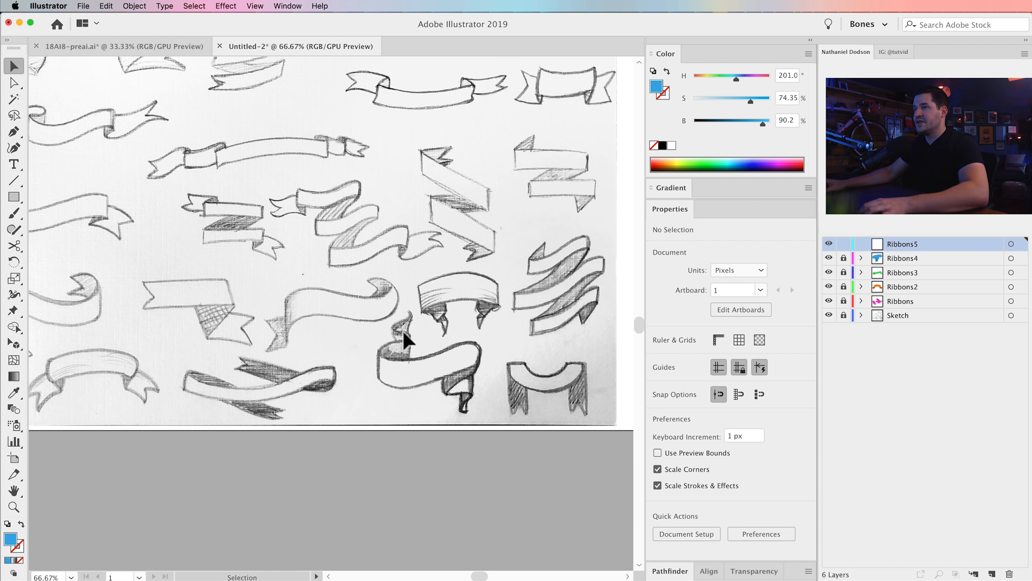
pyautogui.press('z')
pyautogui.click(436, 381)
pyautogui.click(357, 279)
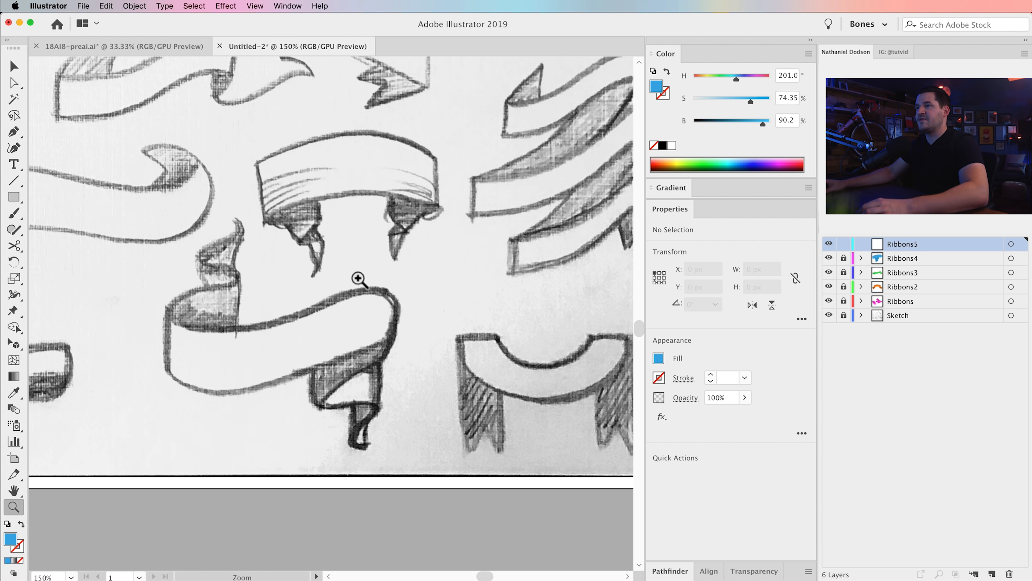
pyautogui.click(328, 340)
pyautogui.moveTo(274, 341); pyautogui.dragTo(368, 357)
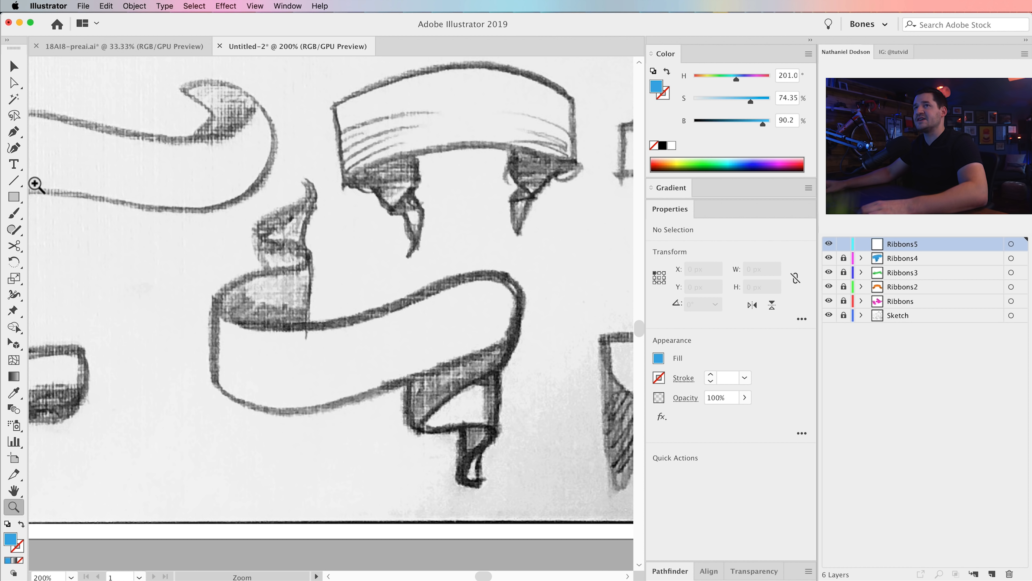
pyautogui.click(19, 132)
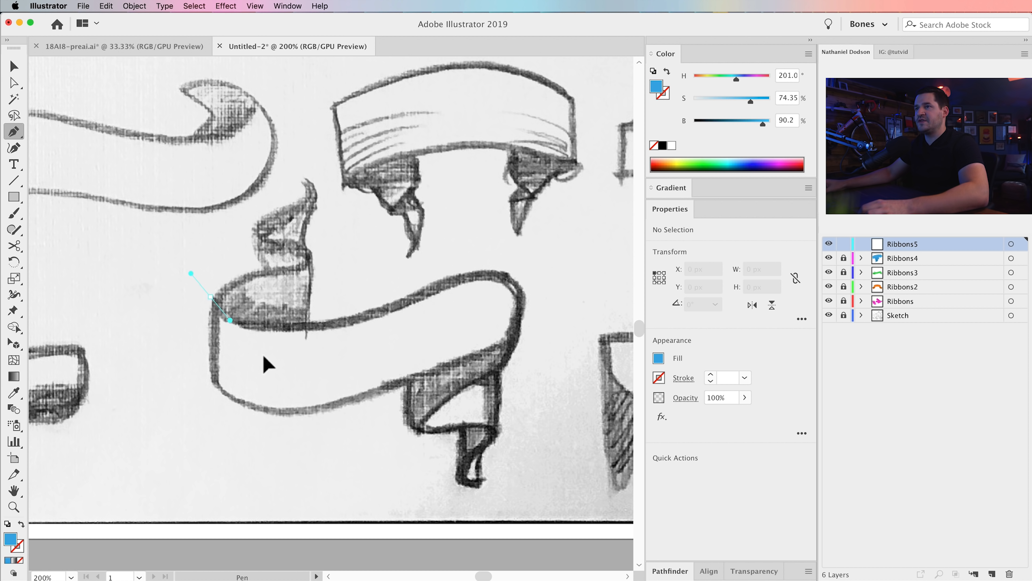
pyautogui.moveTo(278, 366); pyautogui.dragTo(278, 365)
pyautogui.press('super+z')
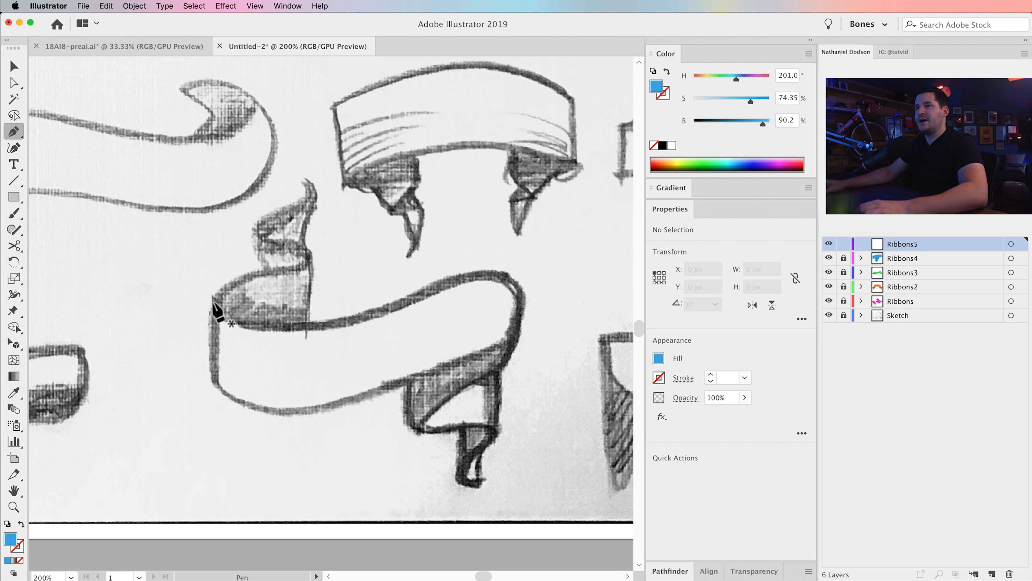
pyautogui.moveTo(290, 354); pyautogui.dragTo(360, 381)
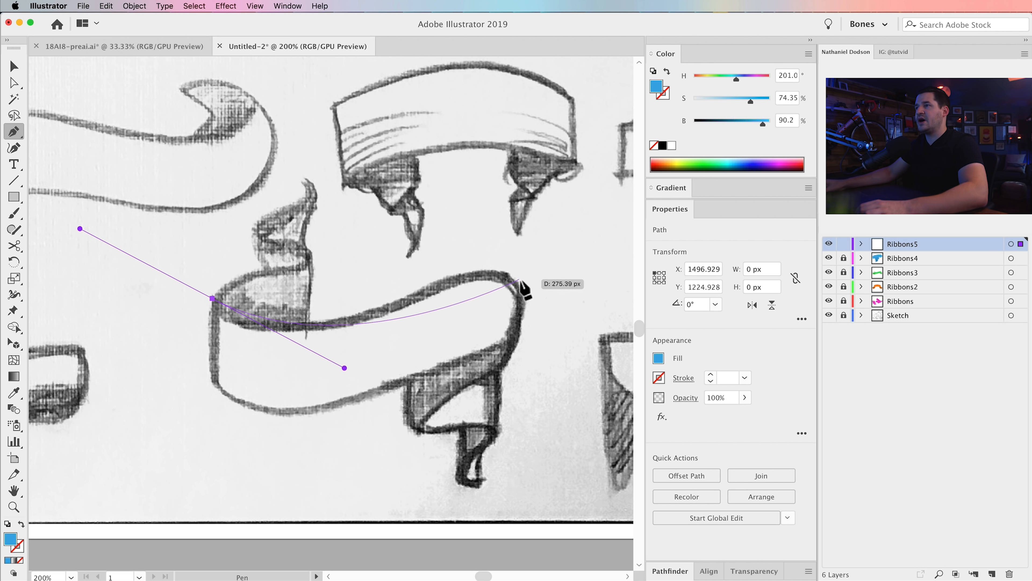